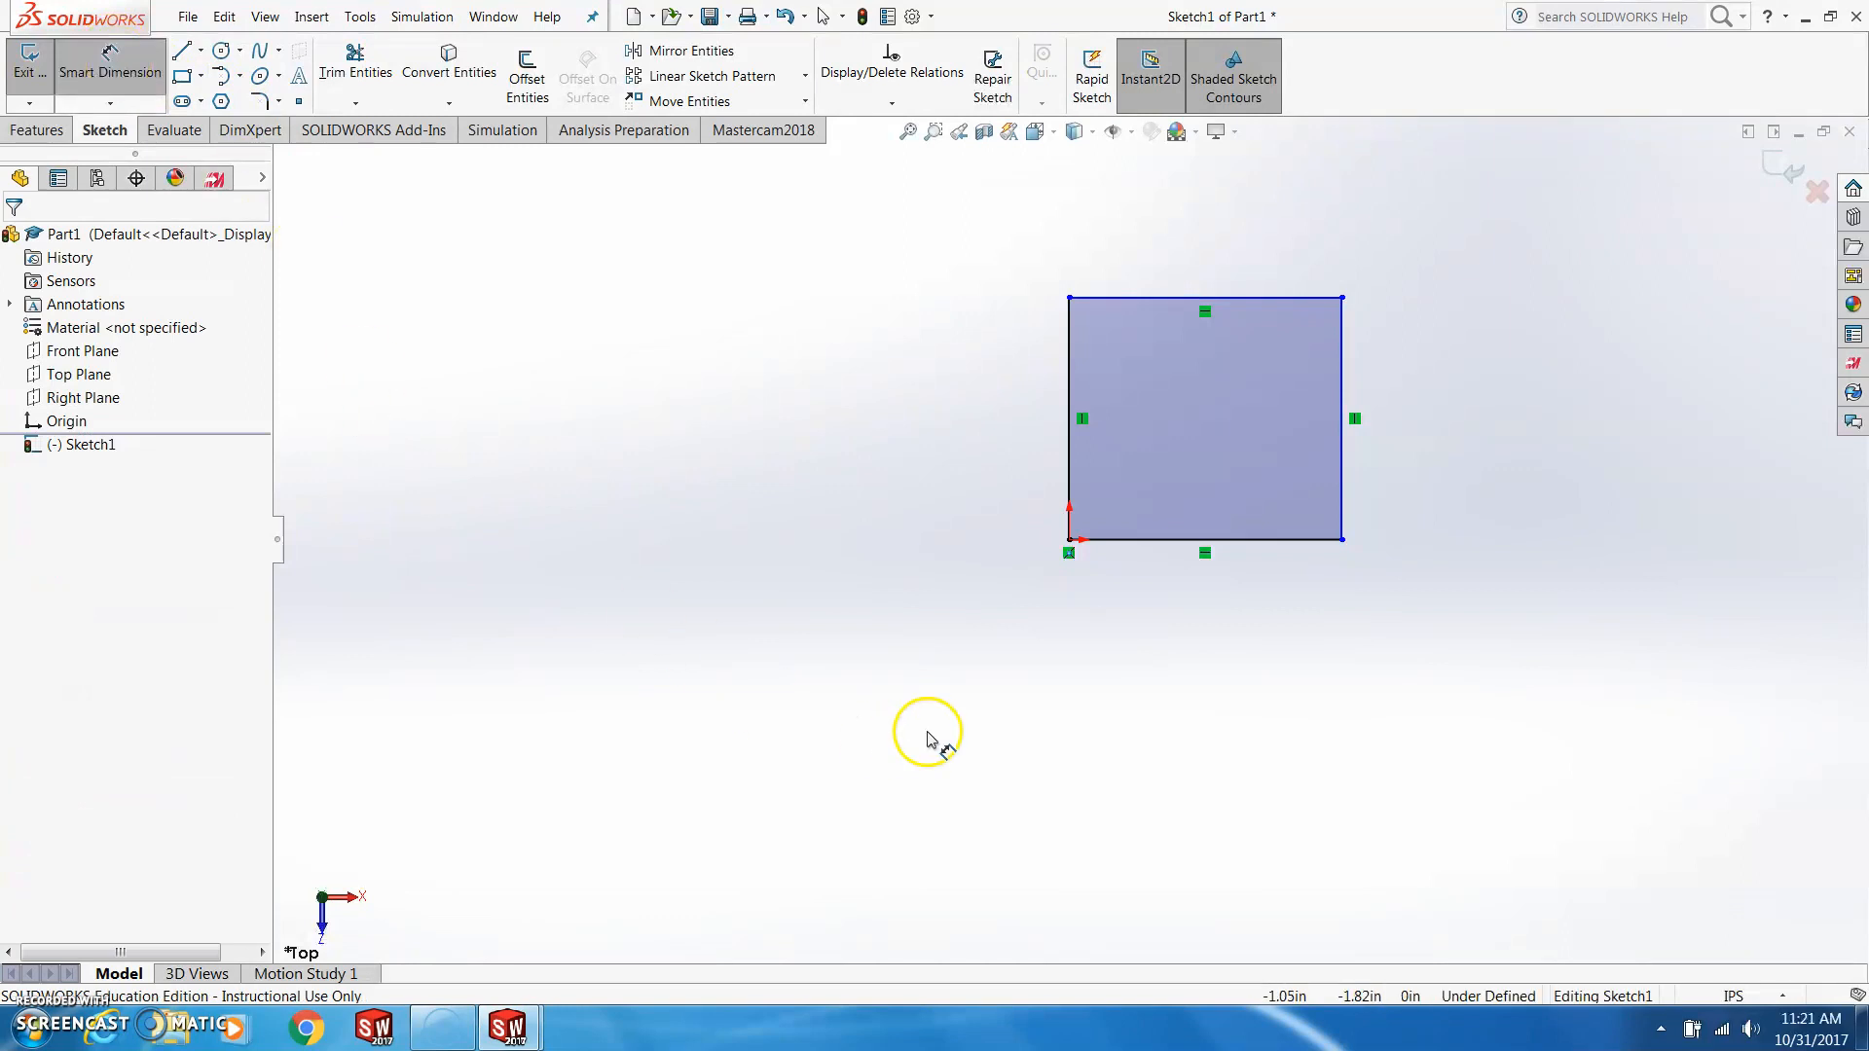
Dimension the rectangle's bottom edge to 6 in and its right edge to 6 in
{"action": "left_click", "coordinate": [1228, 550]}
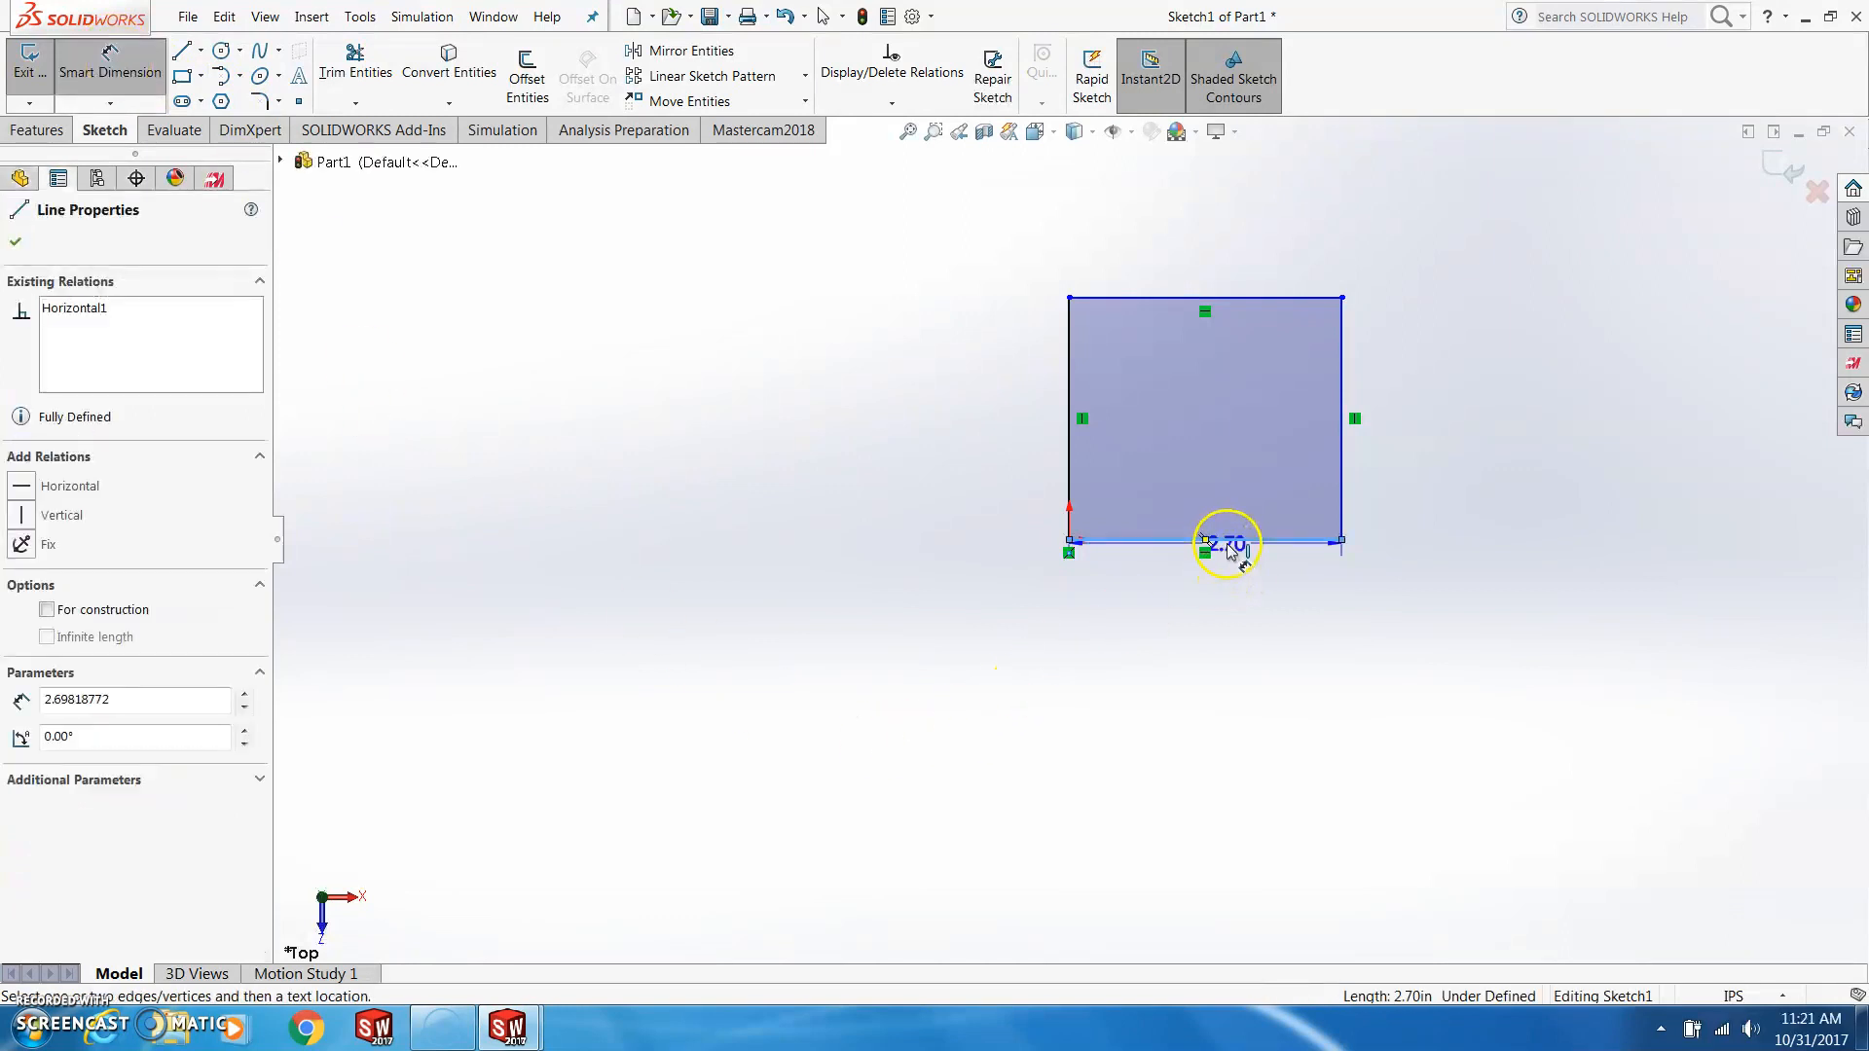
{"action": "left_click", "coordinate": [1215, 602]}
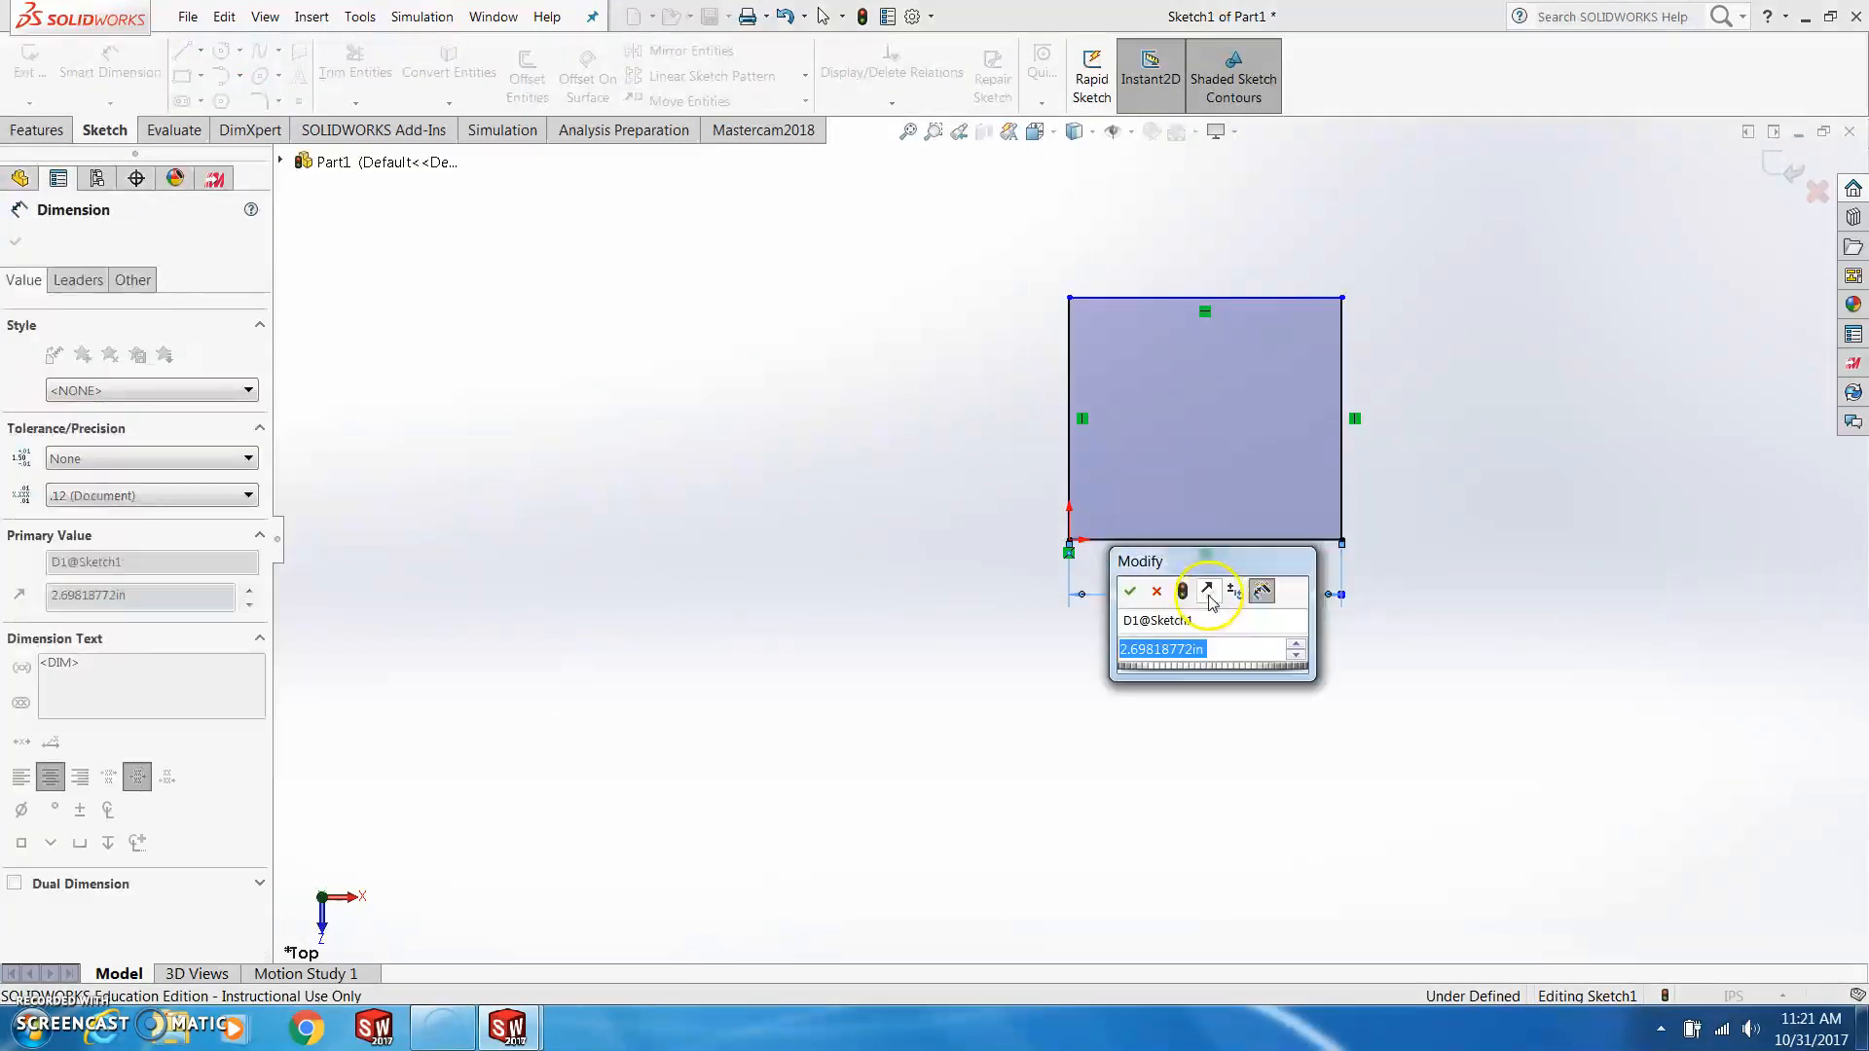
{"action": "type", "text": "6"}
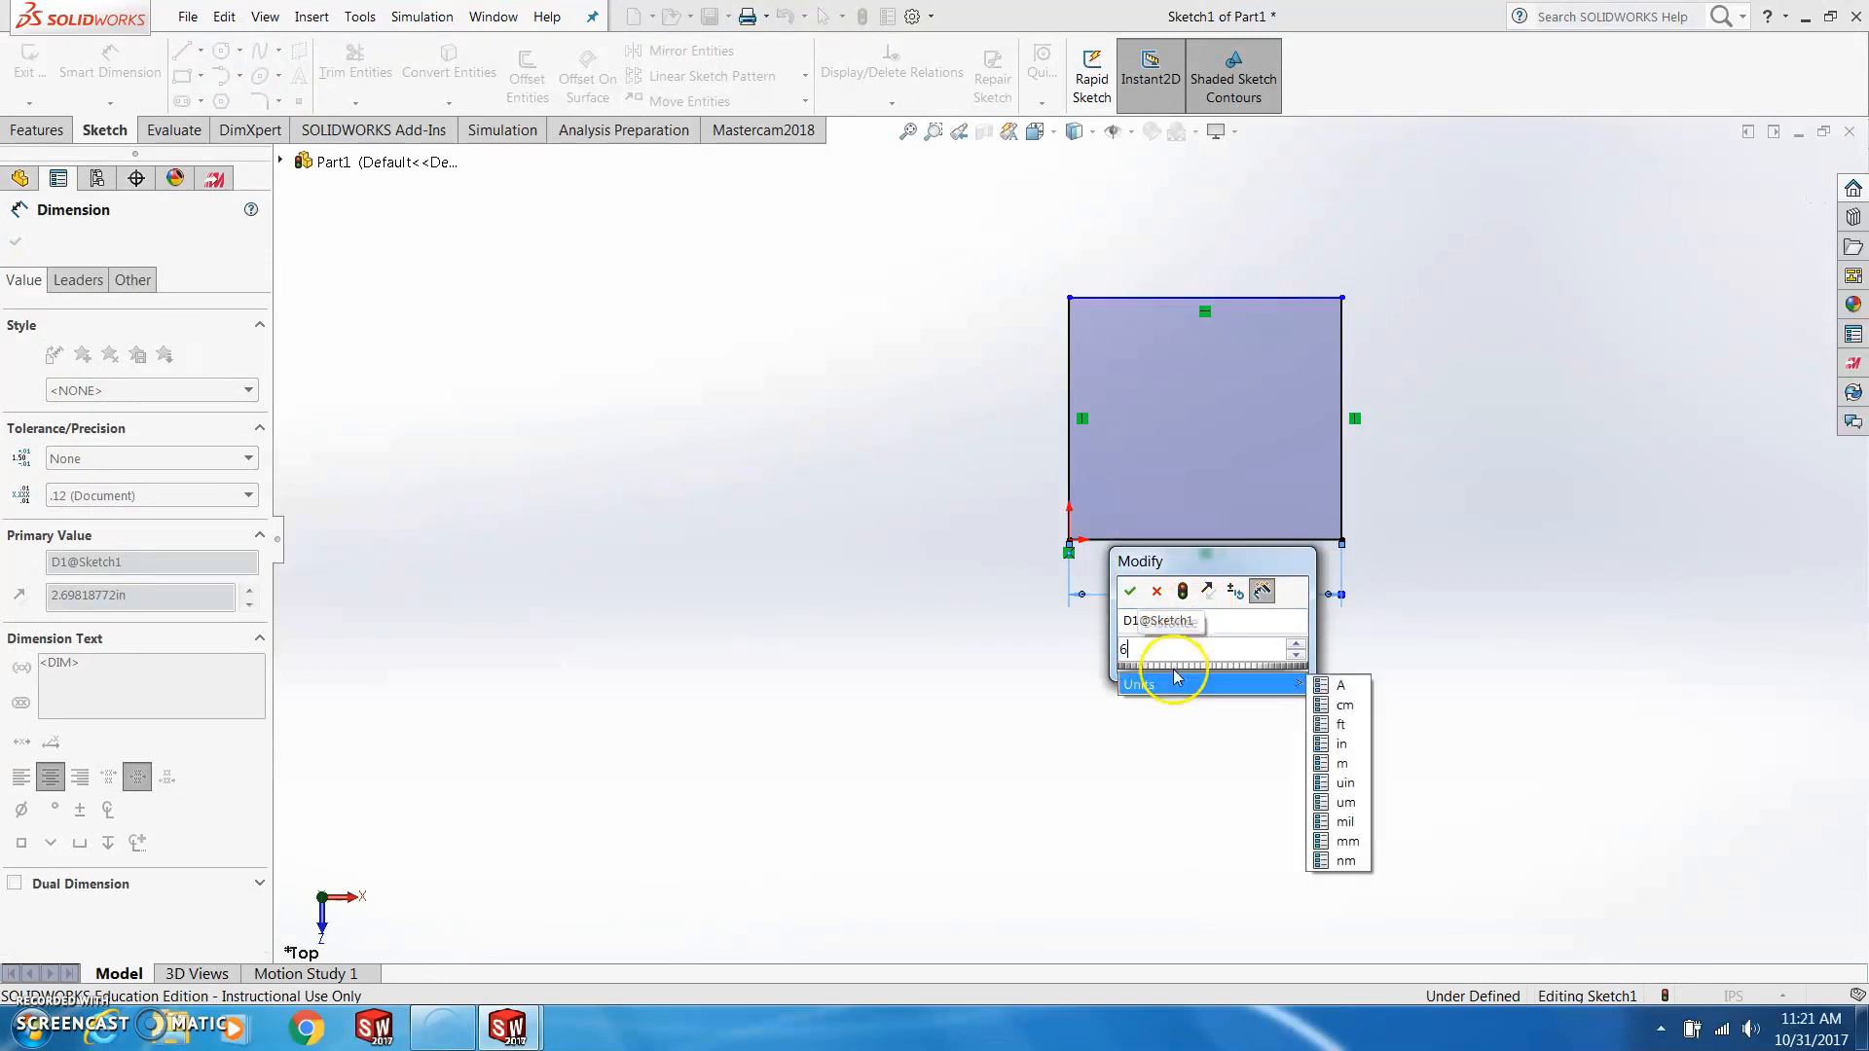
{"action": "left_click", "coordinate": [1129, 591]}
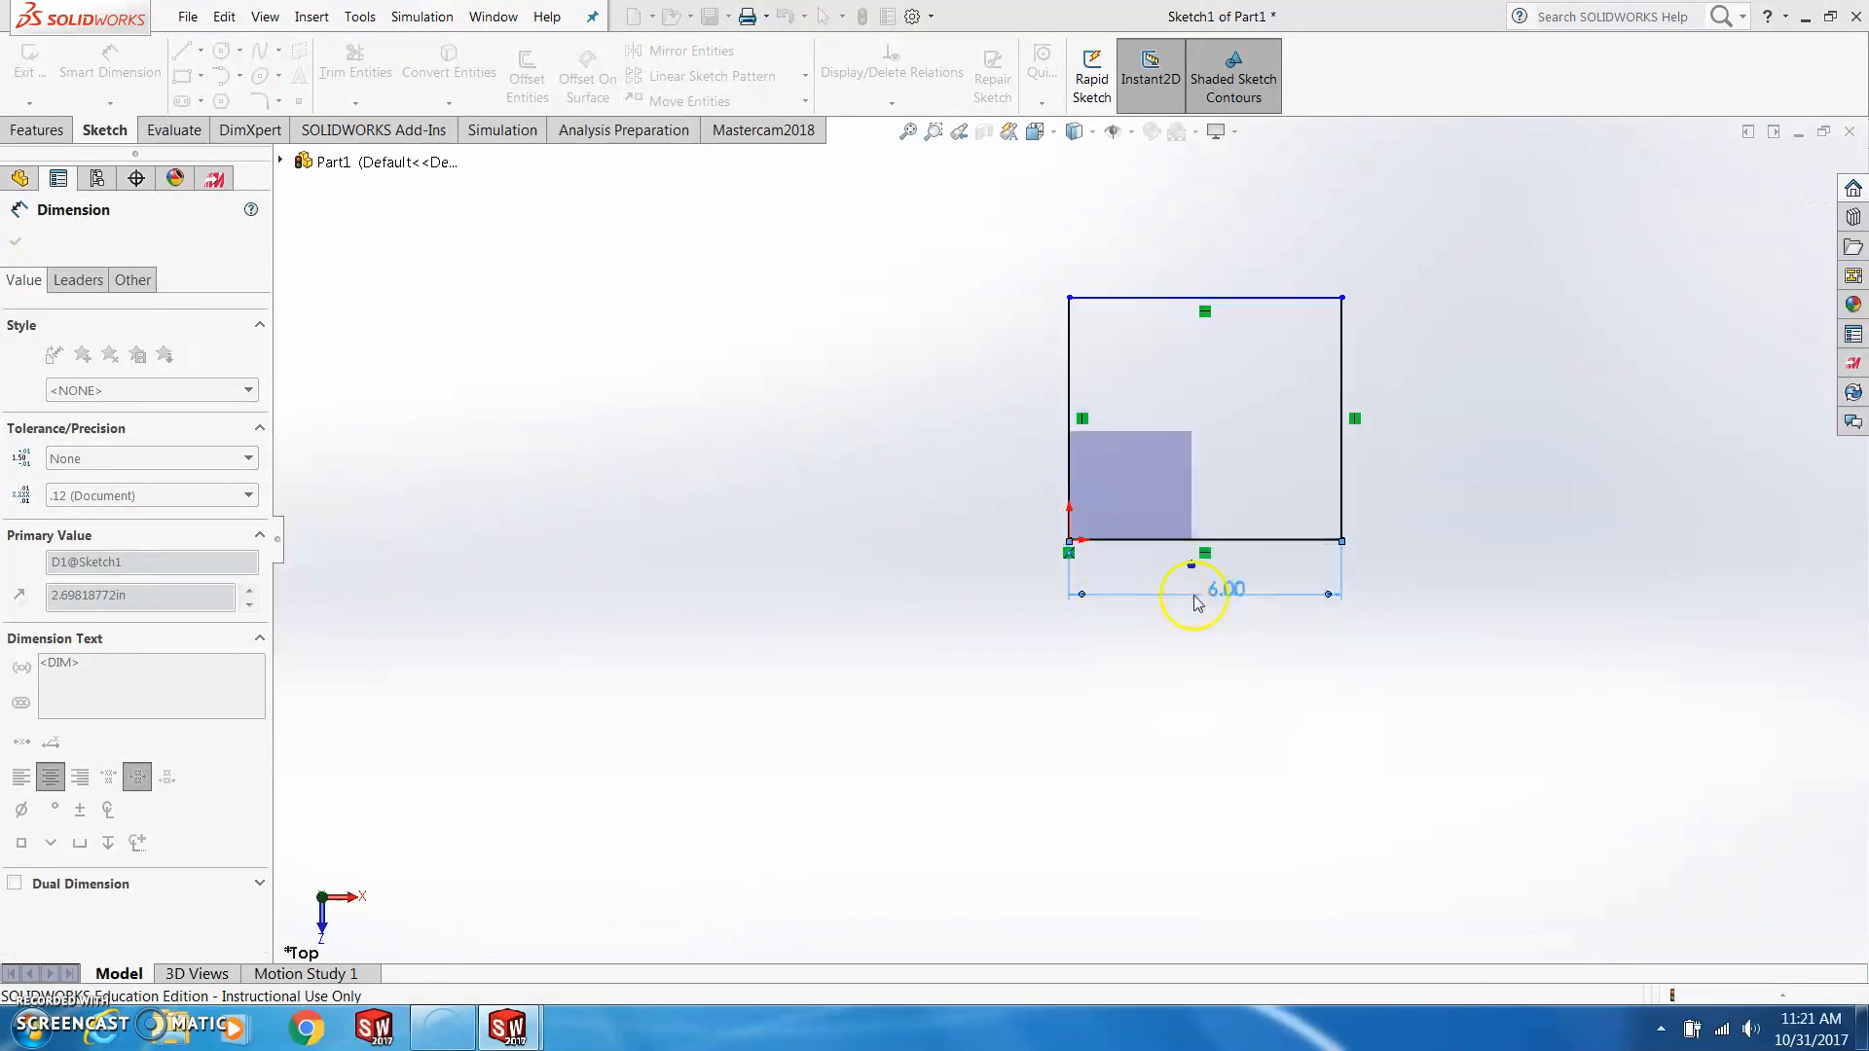
{"action": "left_click", "coordinate": [1343, 422]}
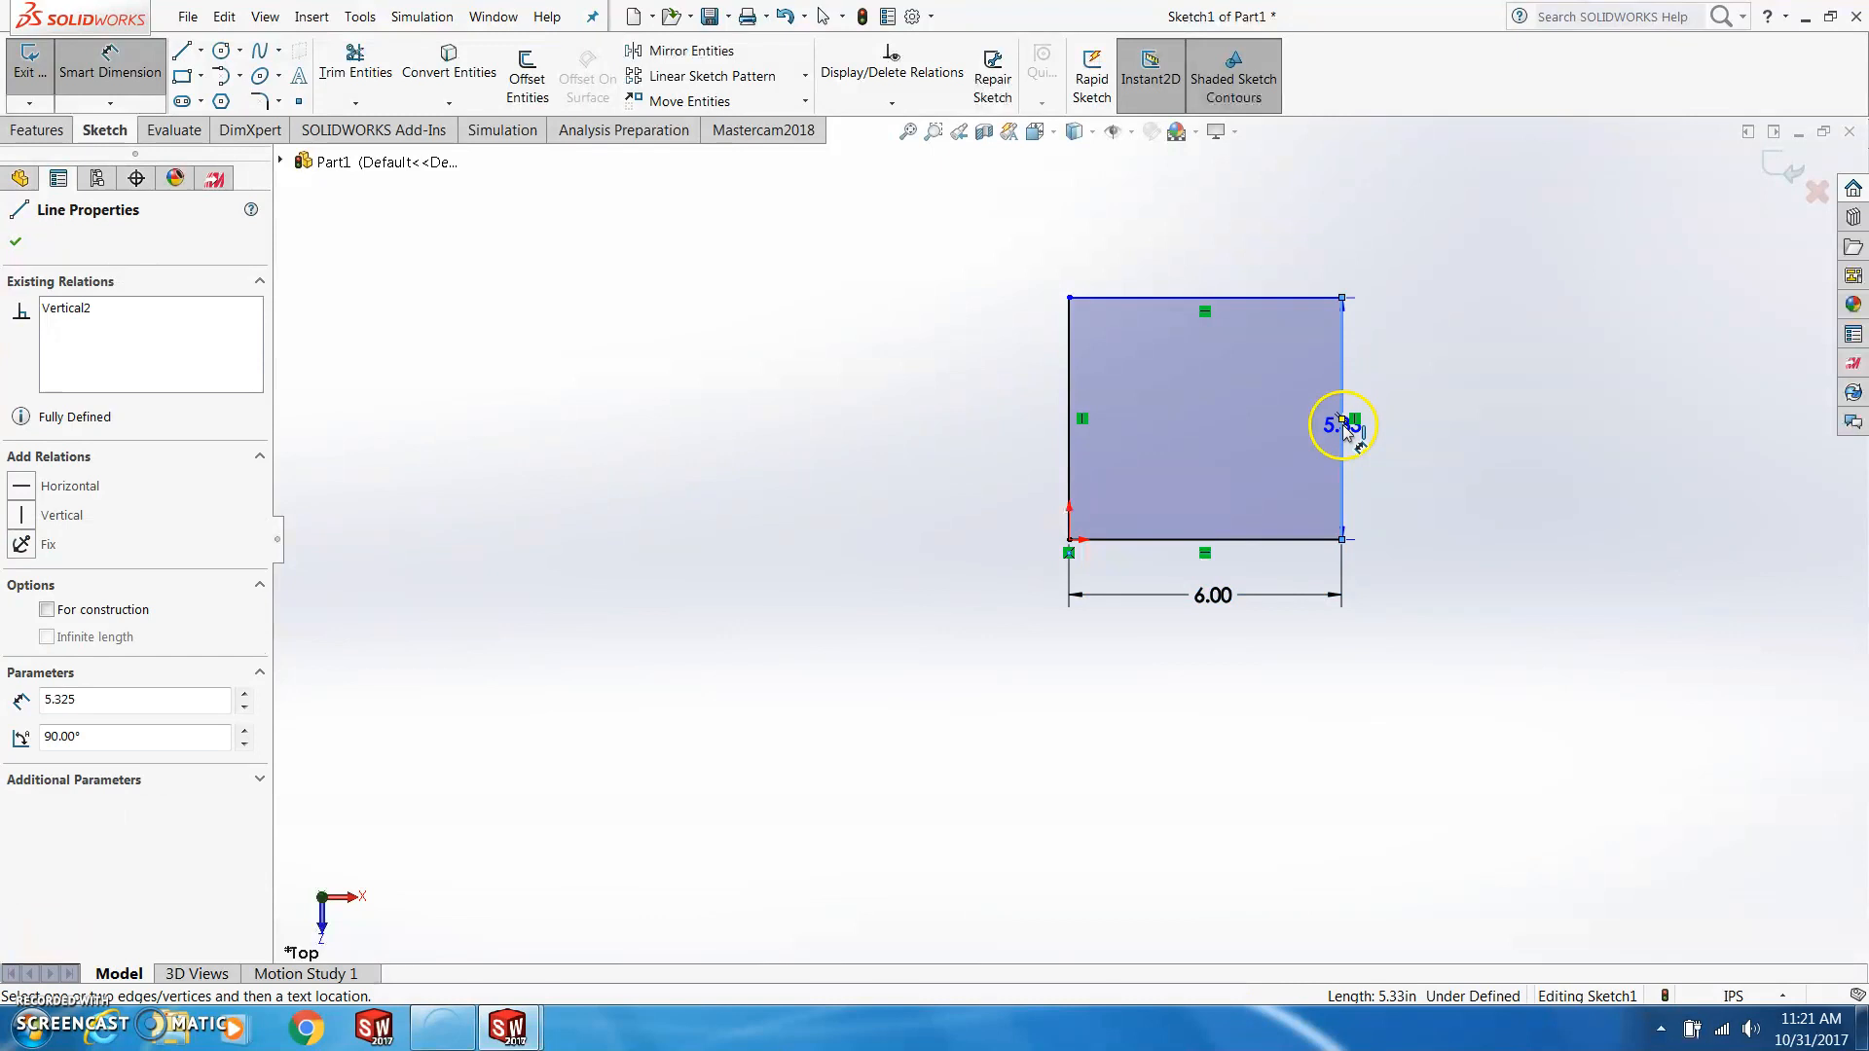
{"action": "left_click", "coordinate": [1382, 426]}
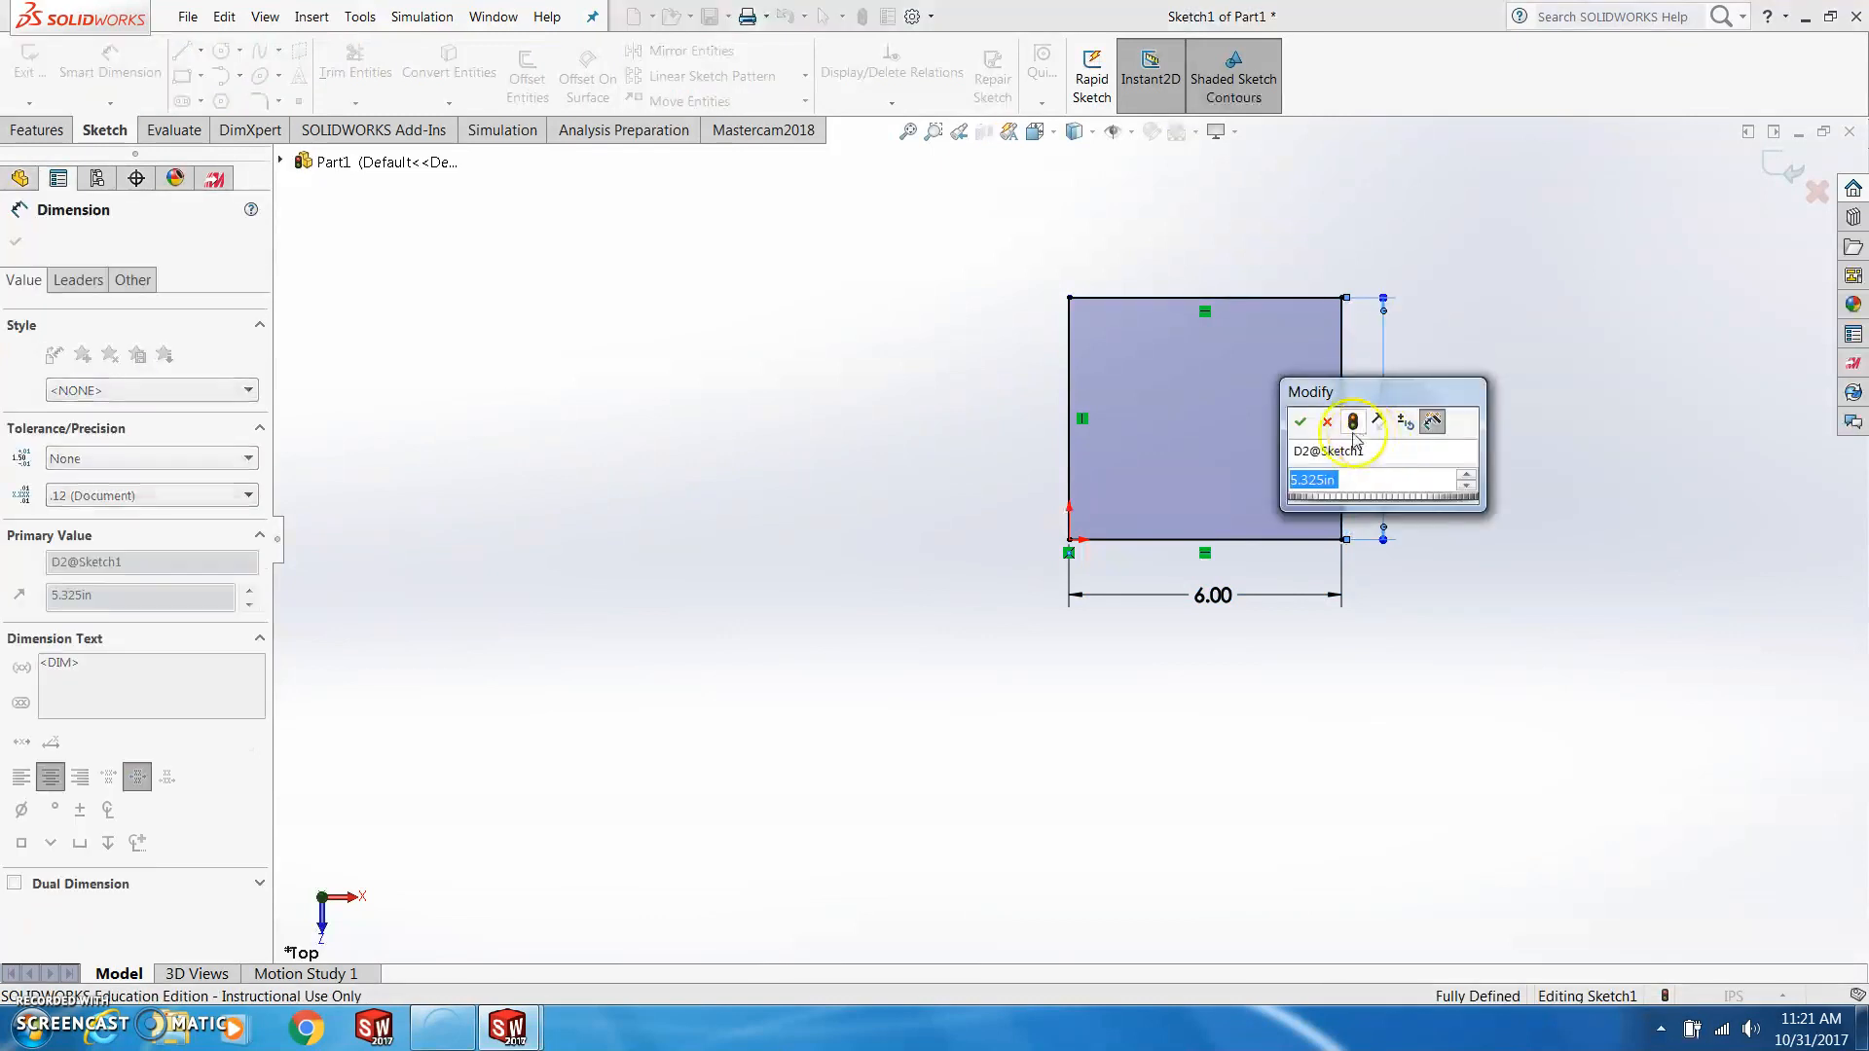
{"action": "type", "text": "6"}
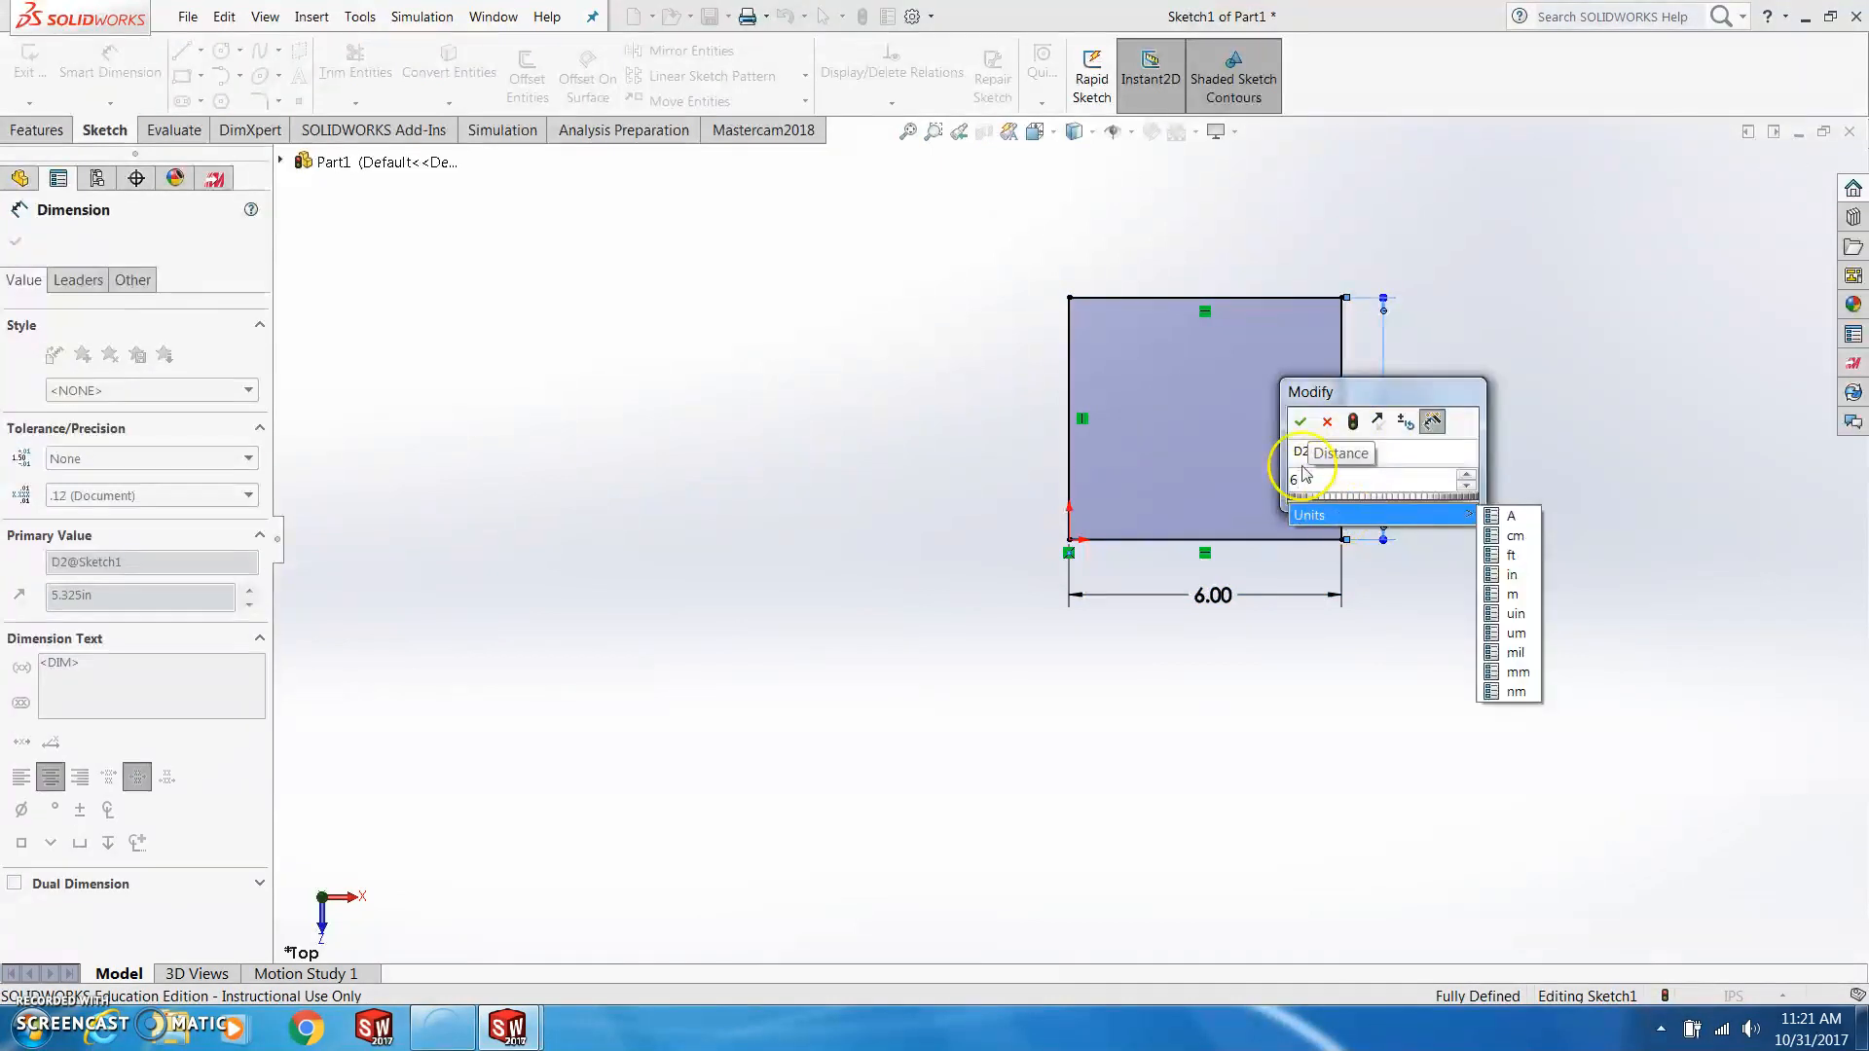
{"action": "left_click", "coordinate": [1300, 422]}
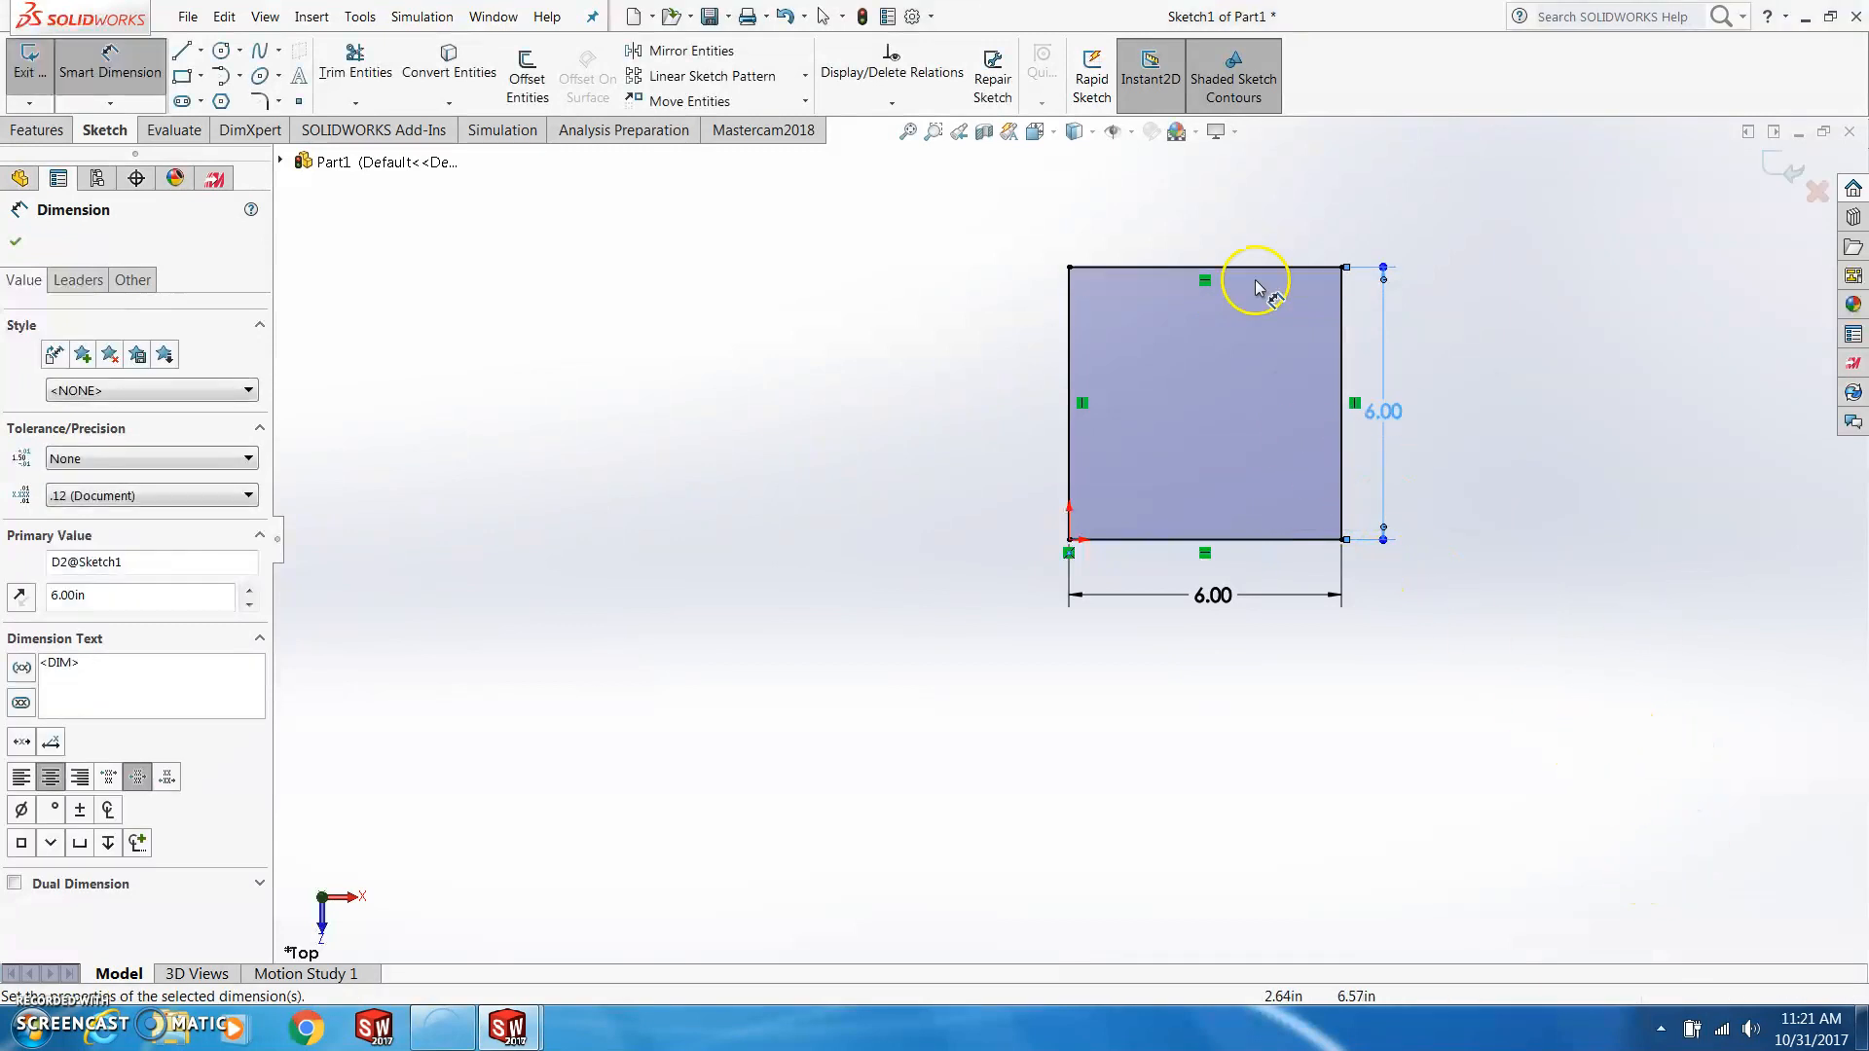
Draw a vertical and a horizontal line across the square, each joining the midpoints of opposite edges
{"action": "left_click", "coordinate": [907, 134]}
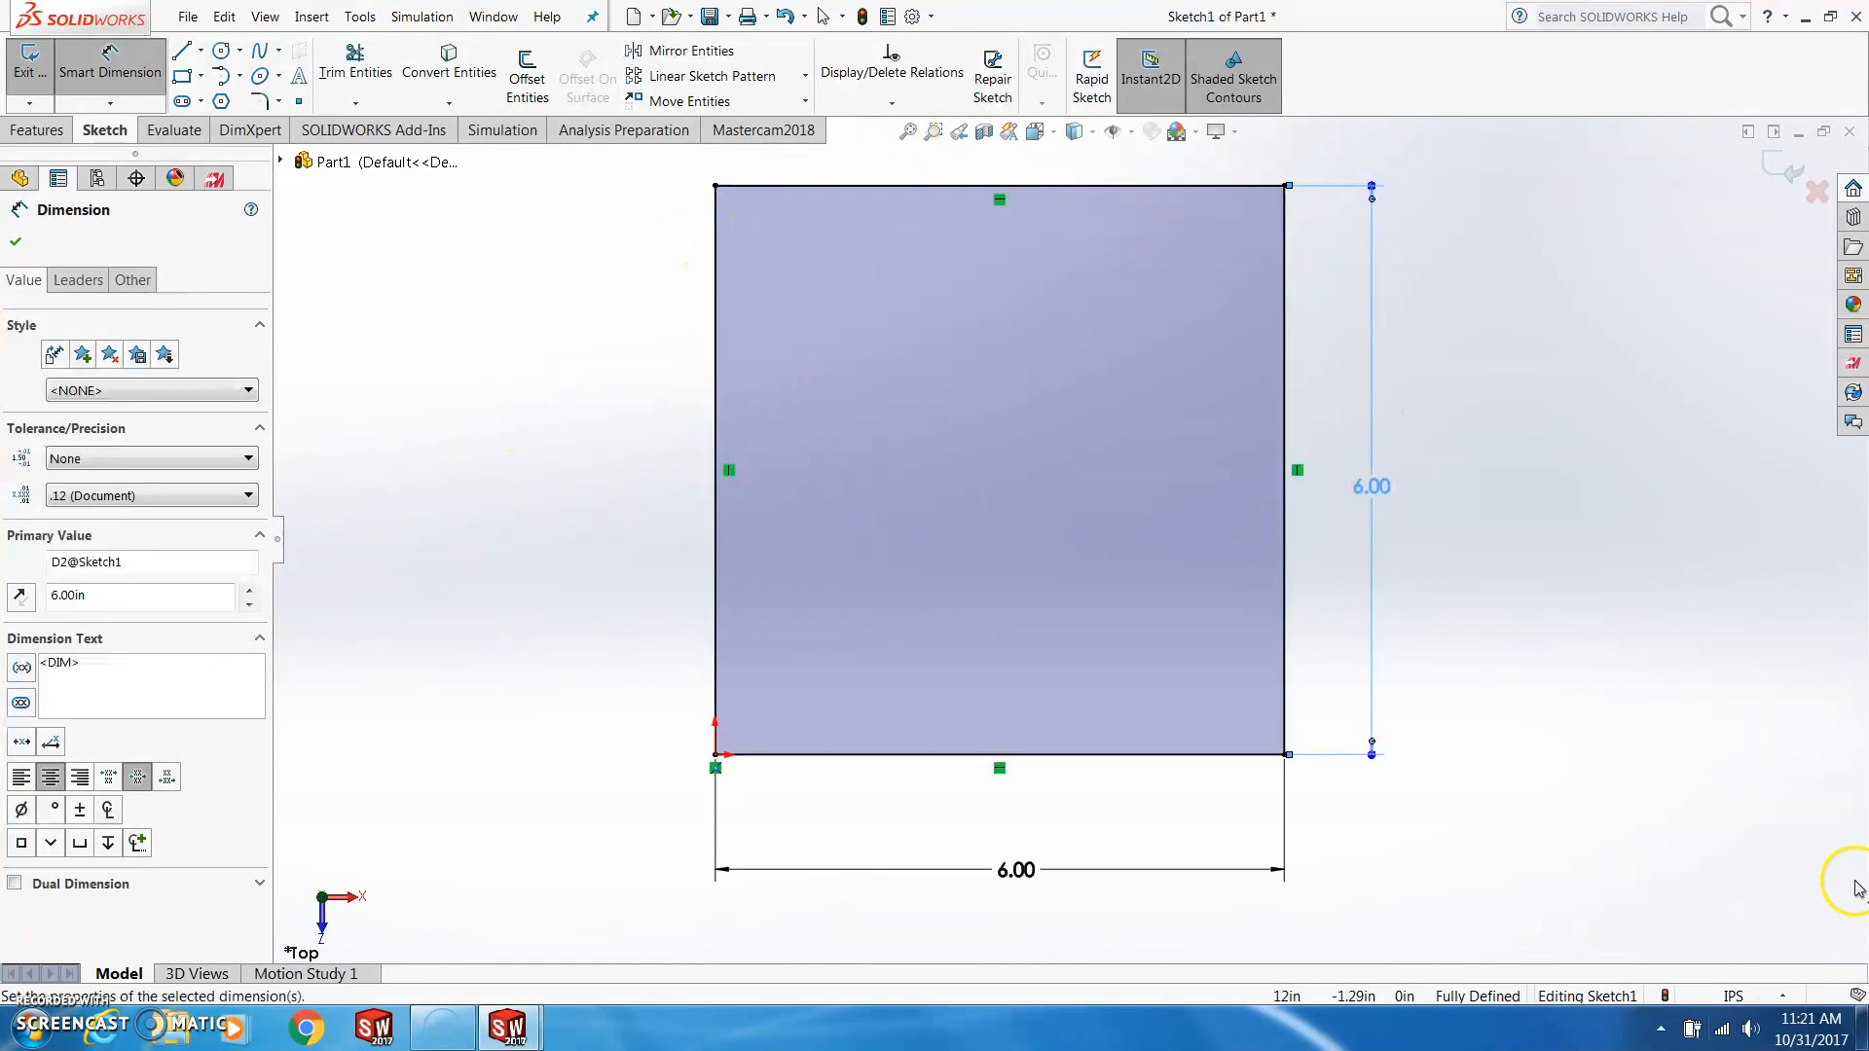
{"action": "left_click", "coordinate": [182, 57]}
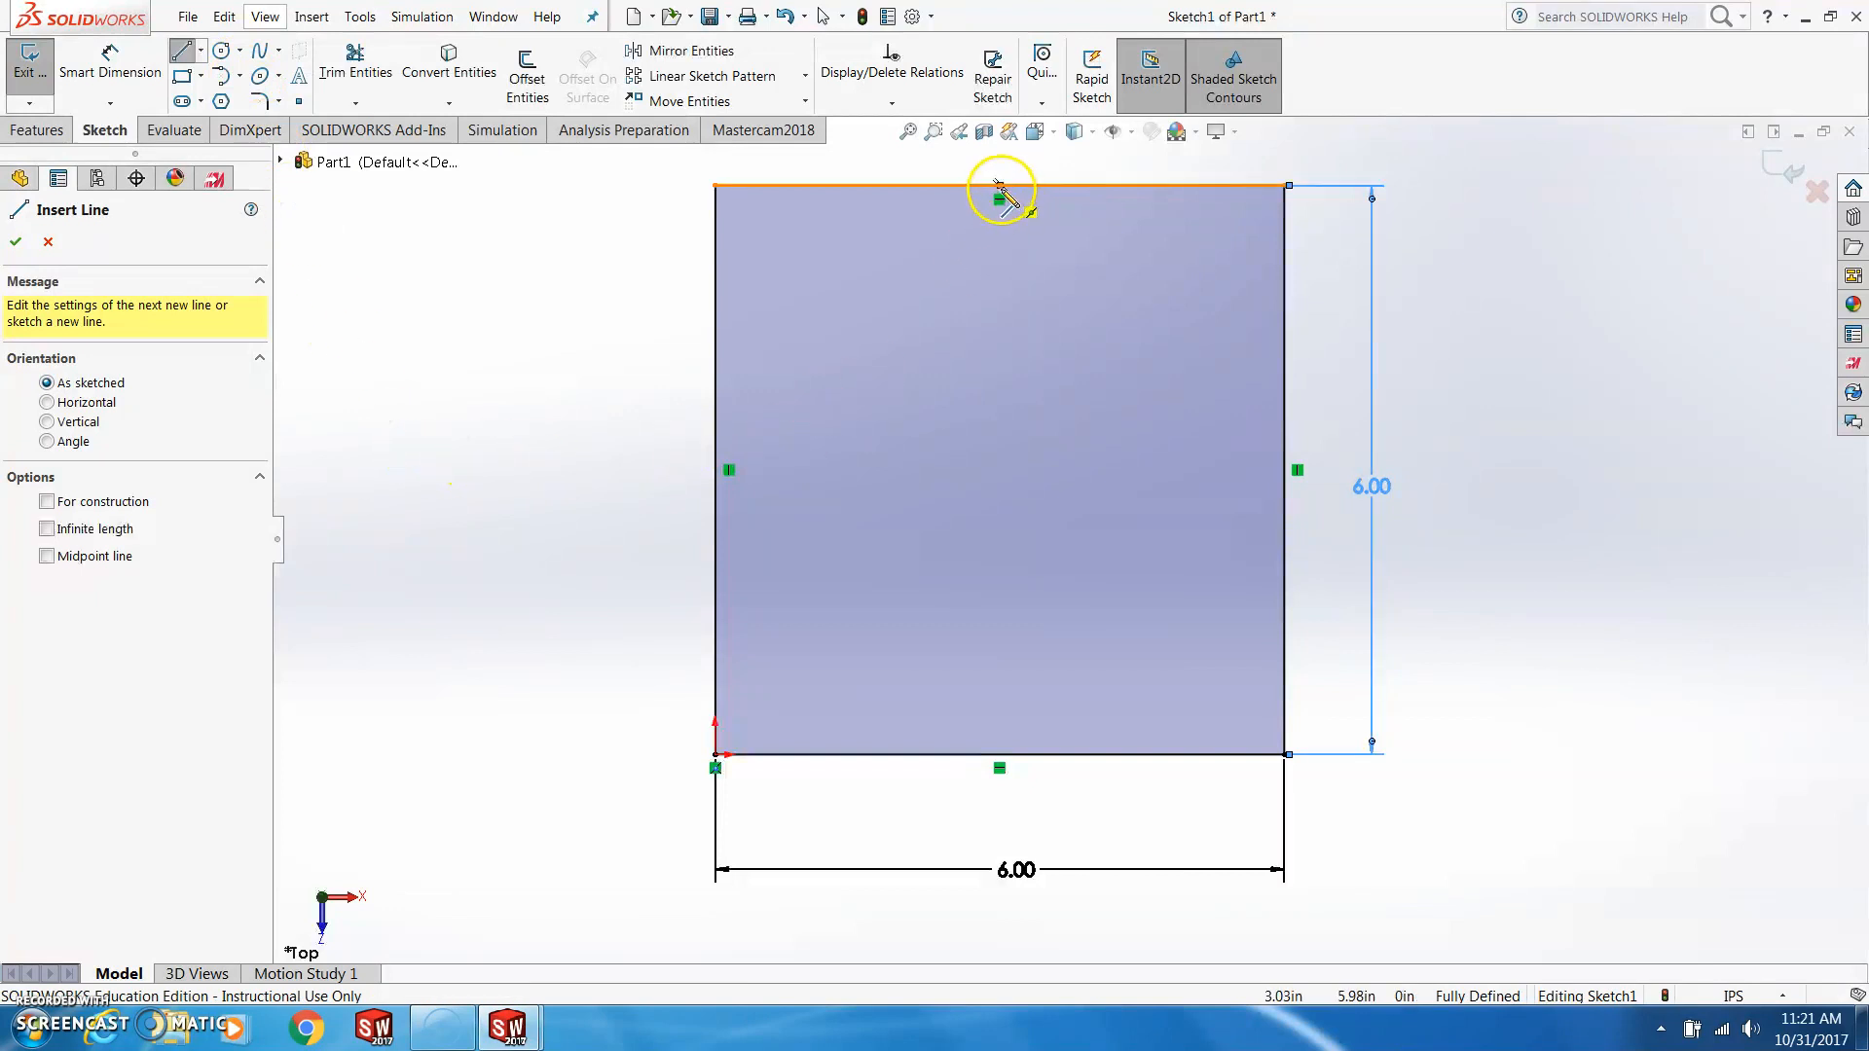
{"action": "left_click_drag", "start_coordinate": [1000, 185], "coordinate": [998, 752]}
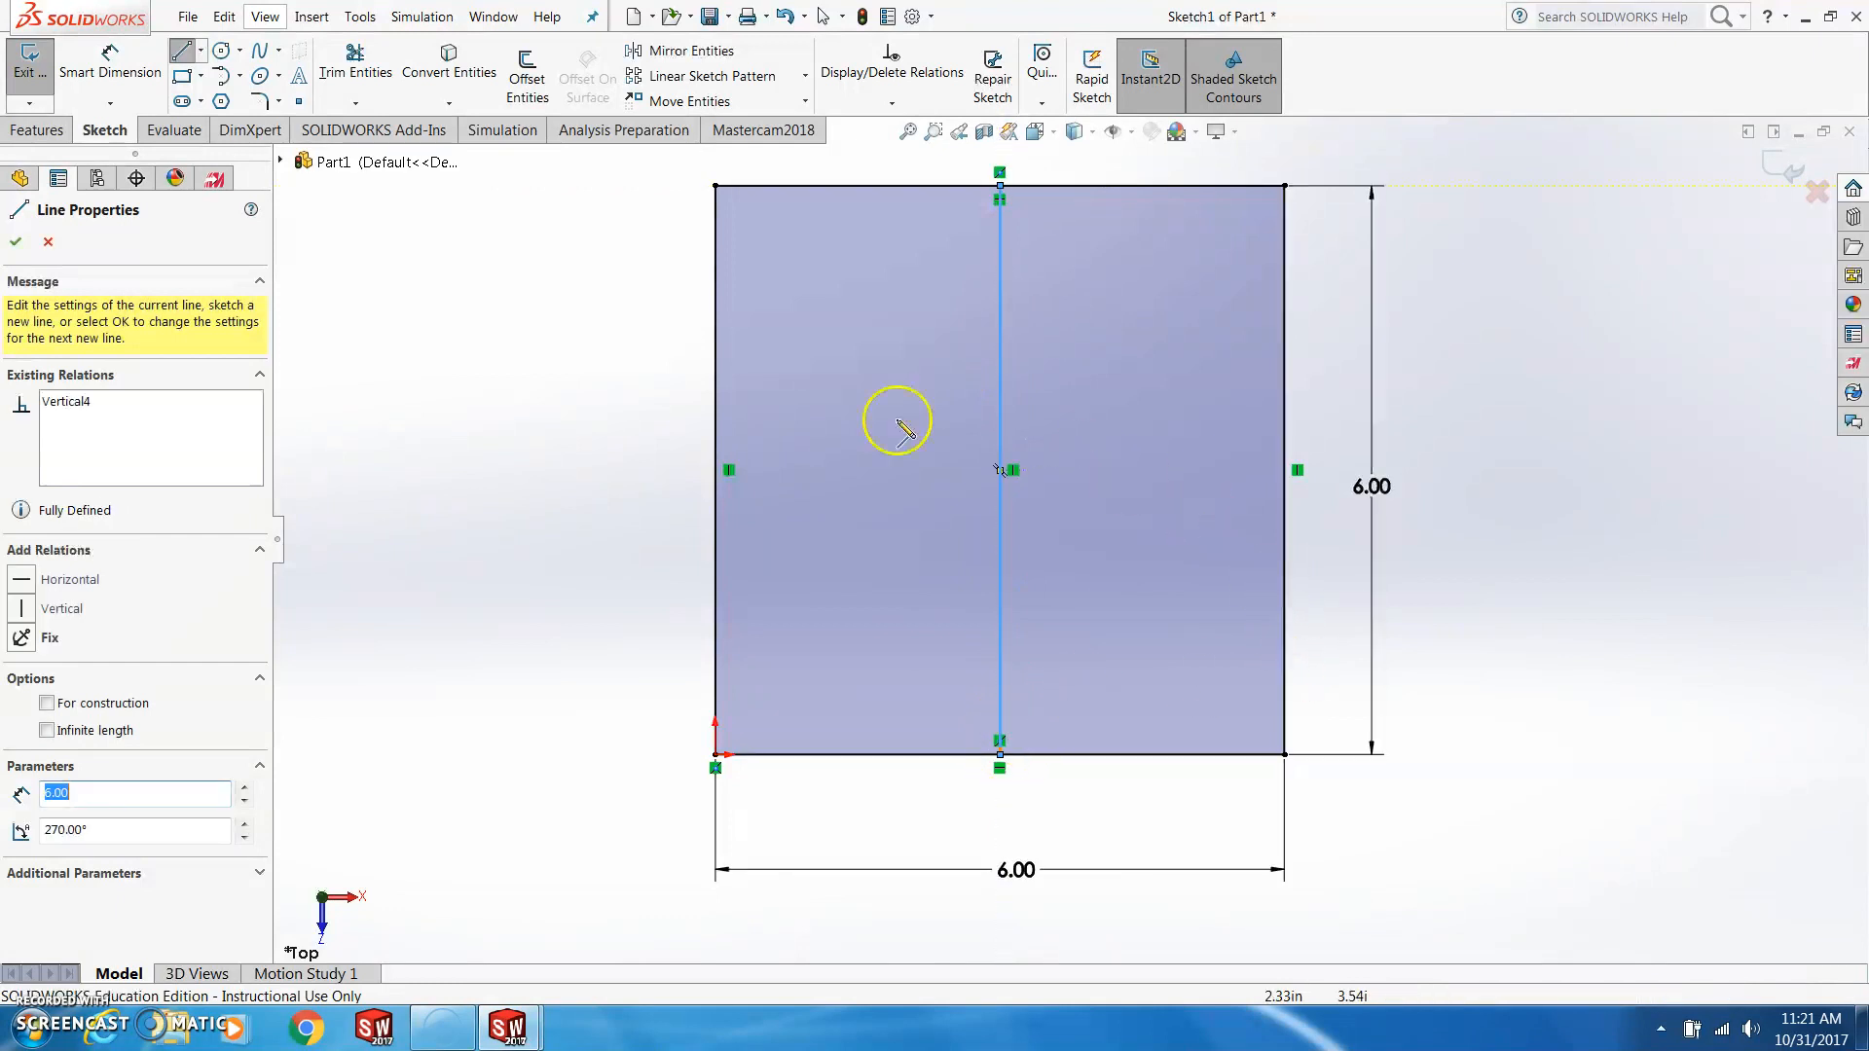
{"action": "left_click_drag", "start_coordinate": [715, 470], "coordinate": [1284, 470]}
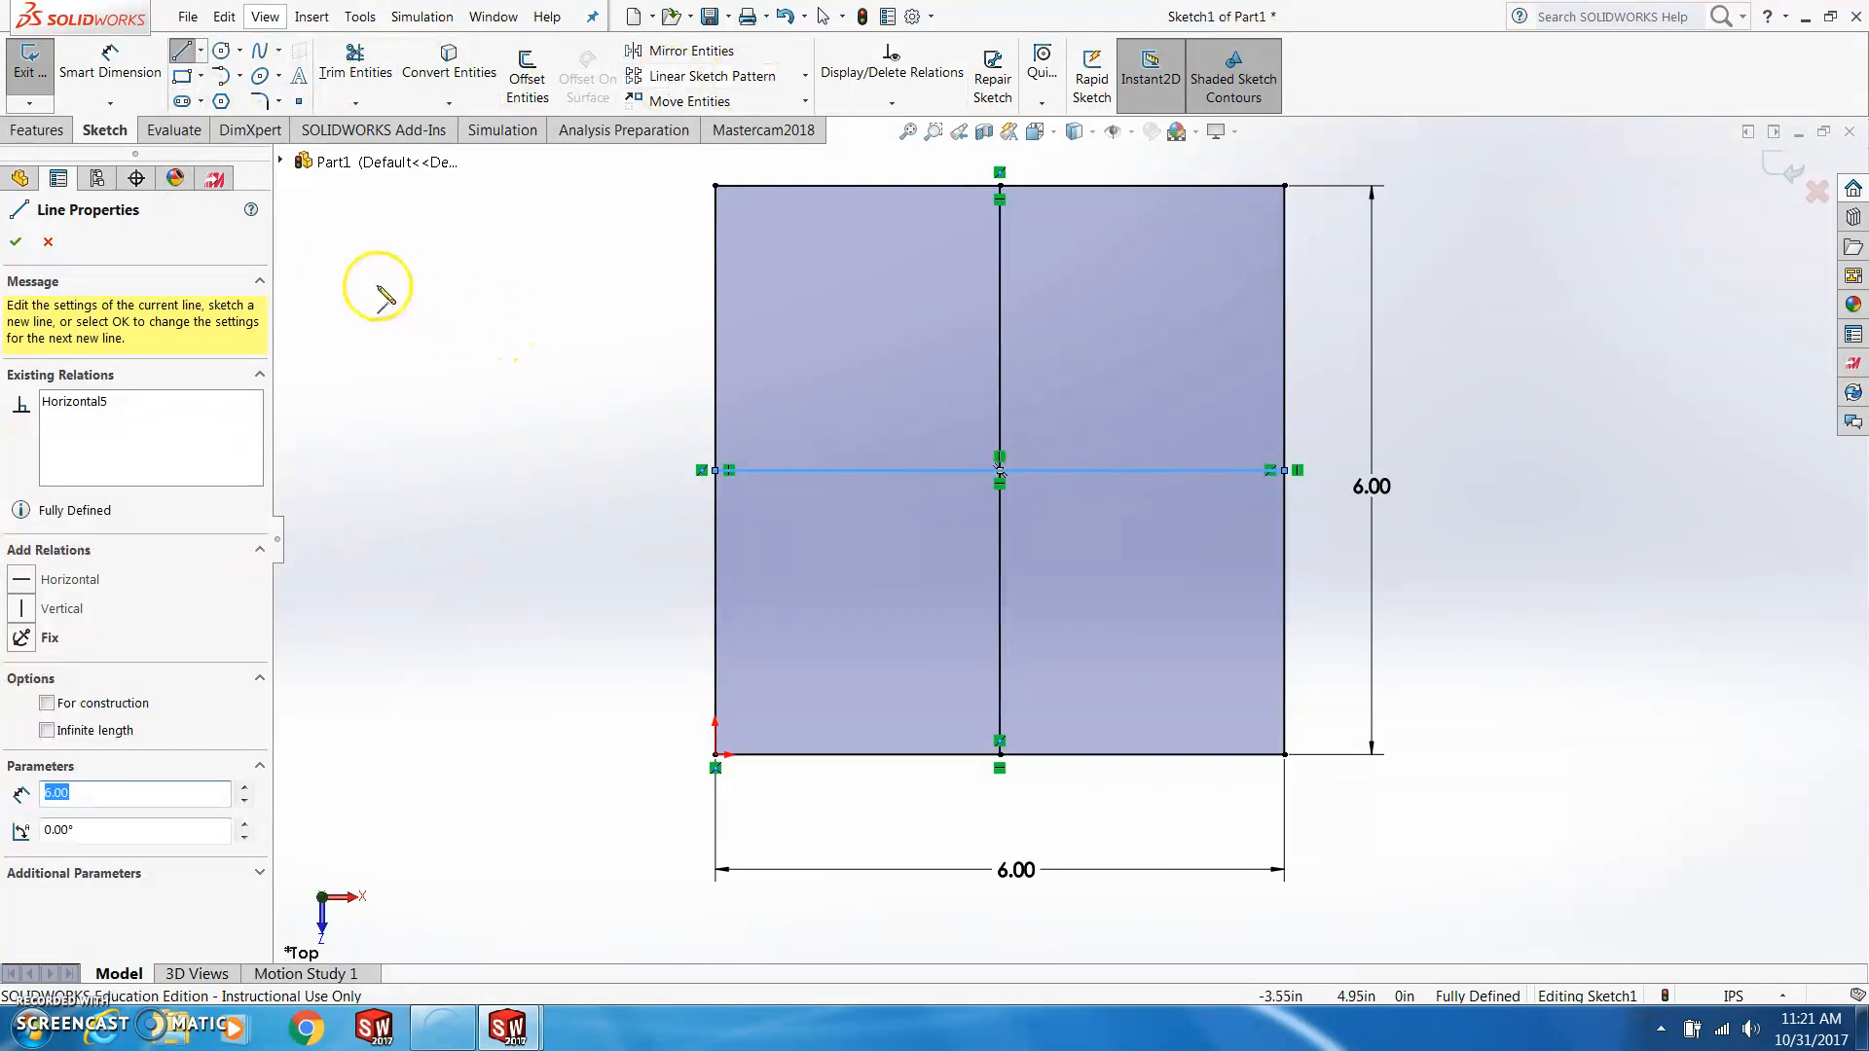
{"action": "left_click", "coordinate": [48, 242]}
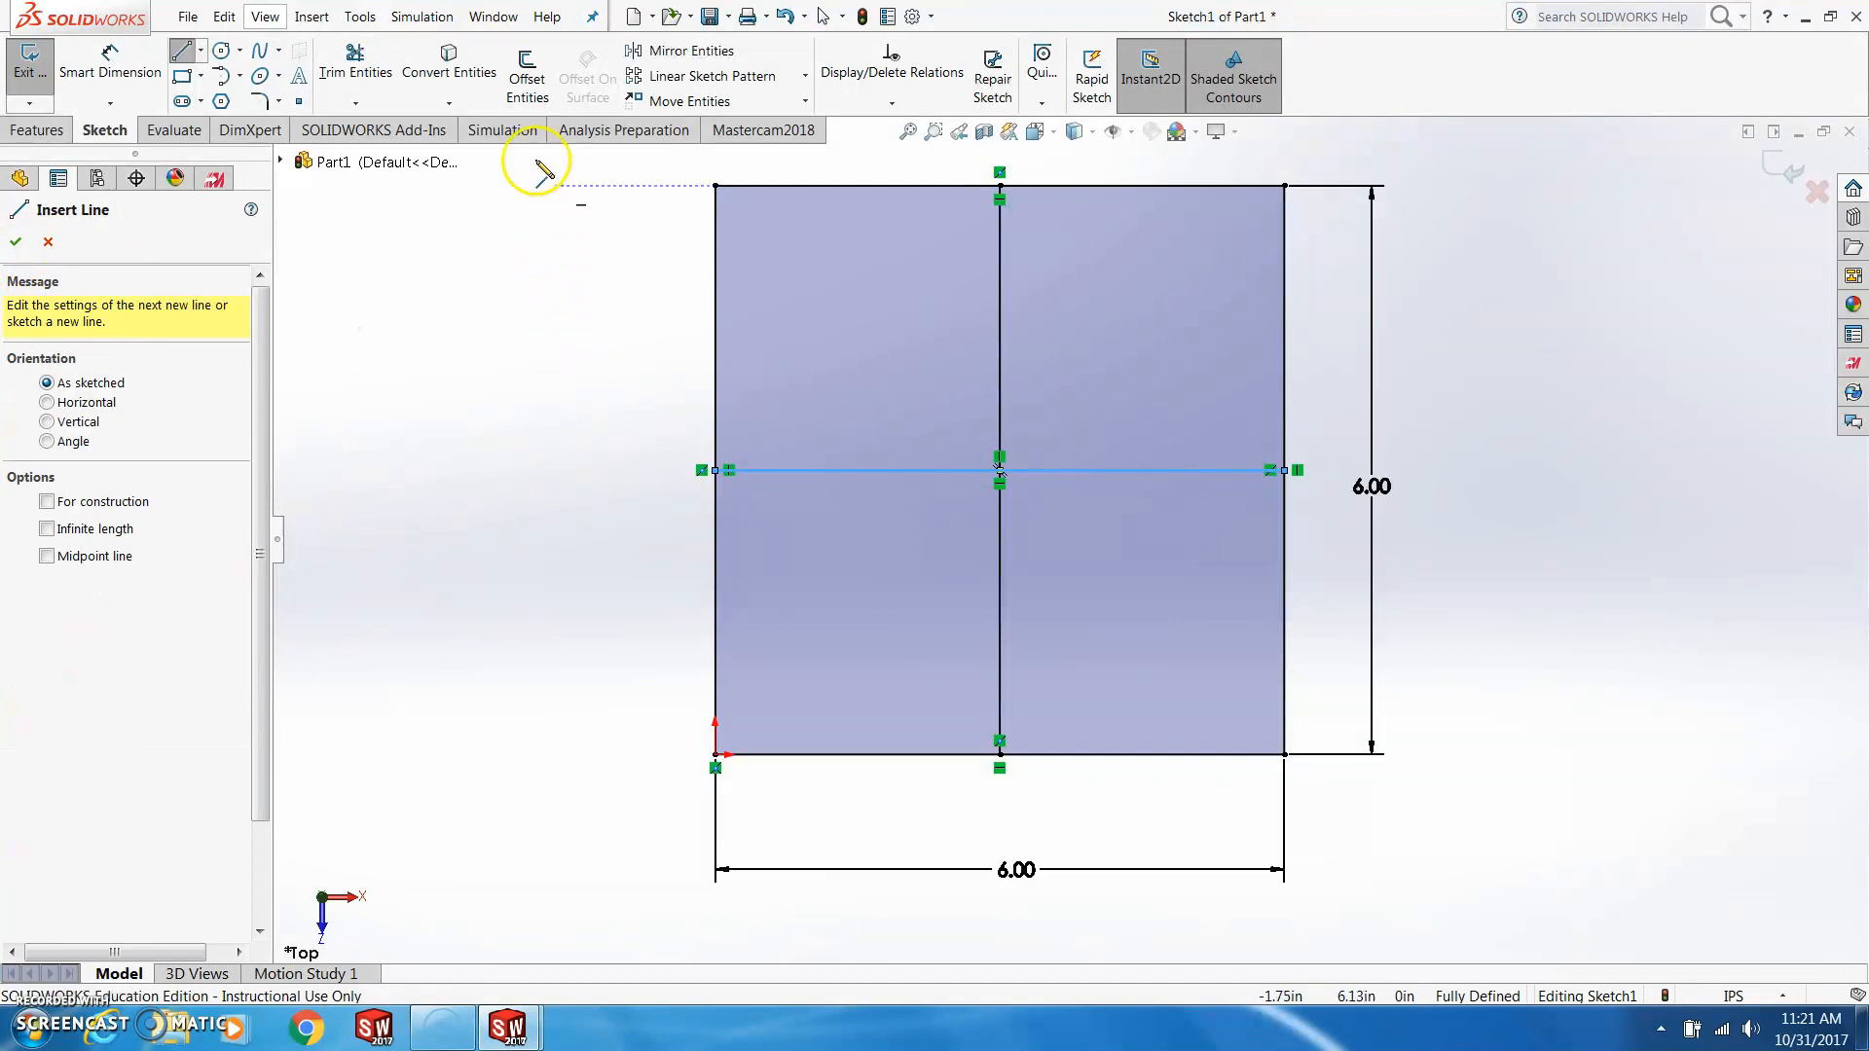
Offset the horizontal centre line downward by 0.25 in, with the offset dimension added
{"action": "left_click", "coordinate": [525, 70]}
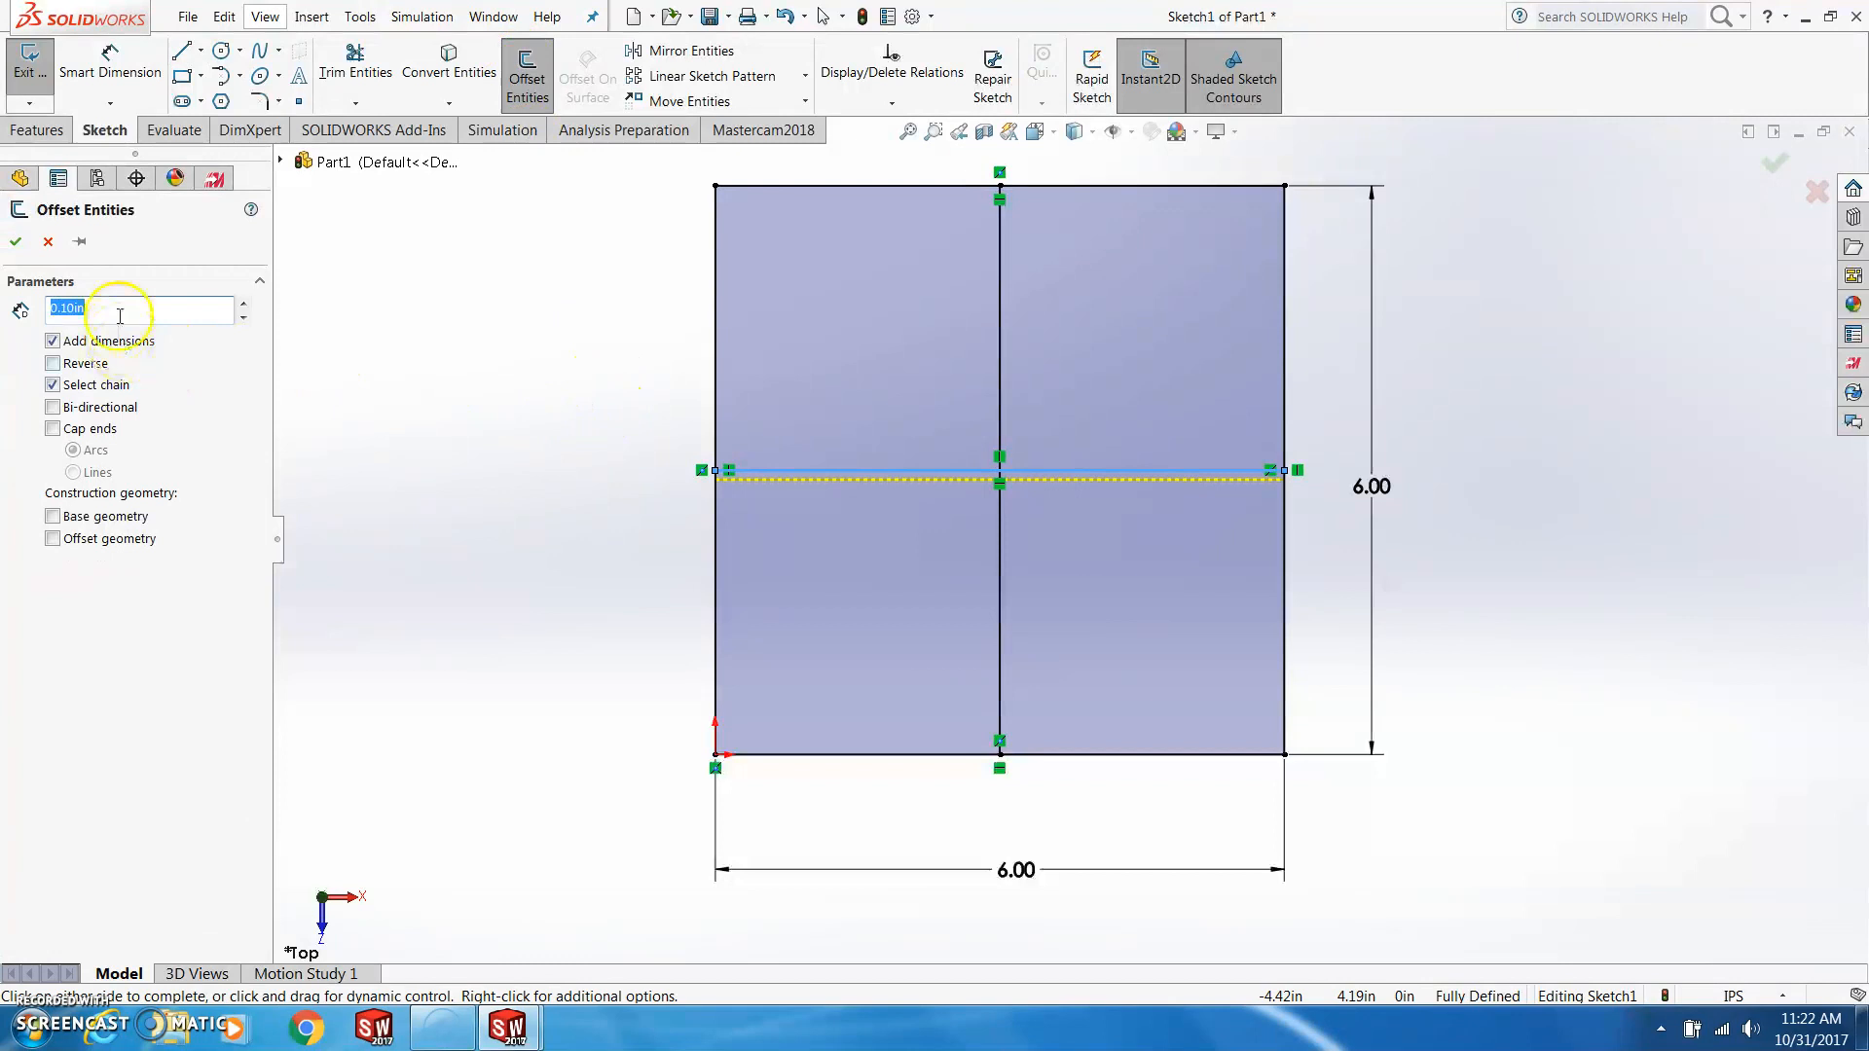
{"action": "left_click_drag", "start_coordinate": [108, 306], "coordinate": [14, 323]}
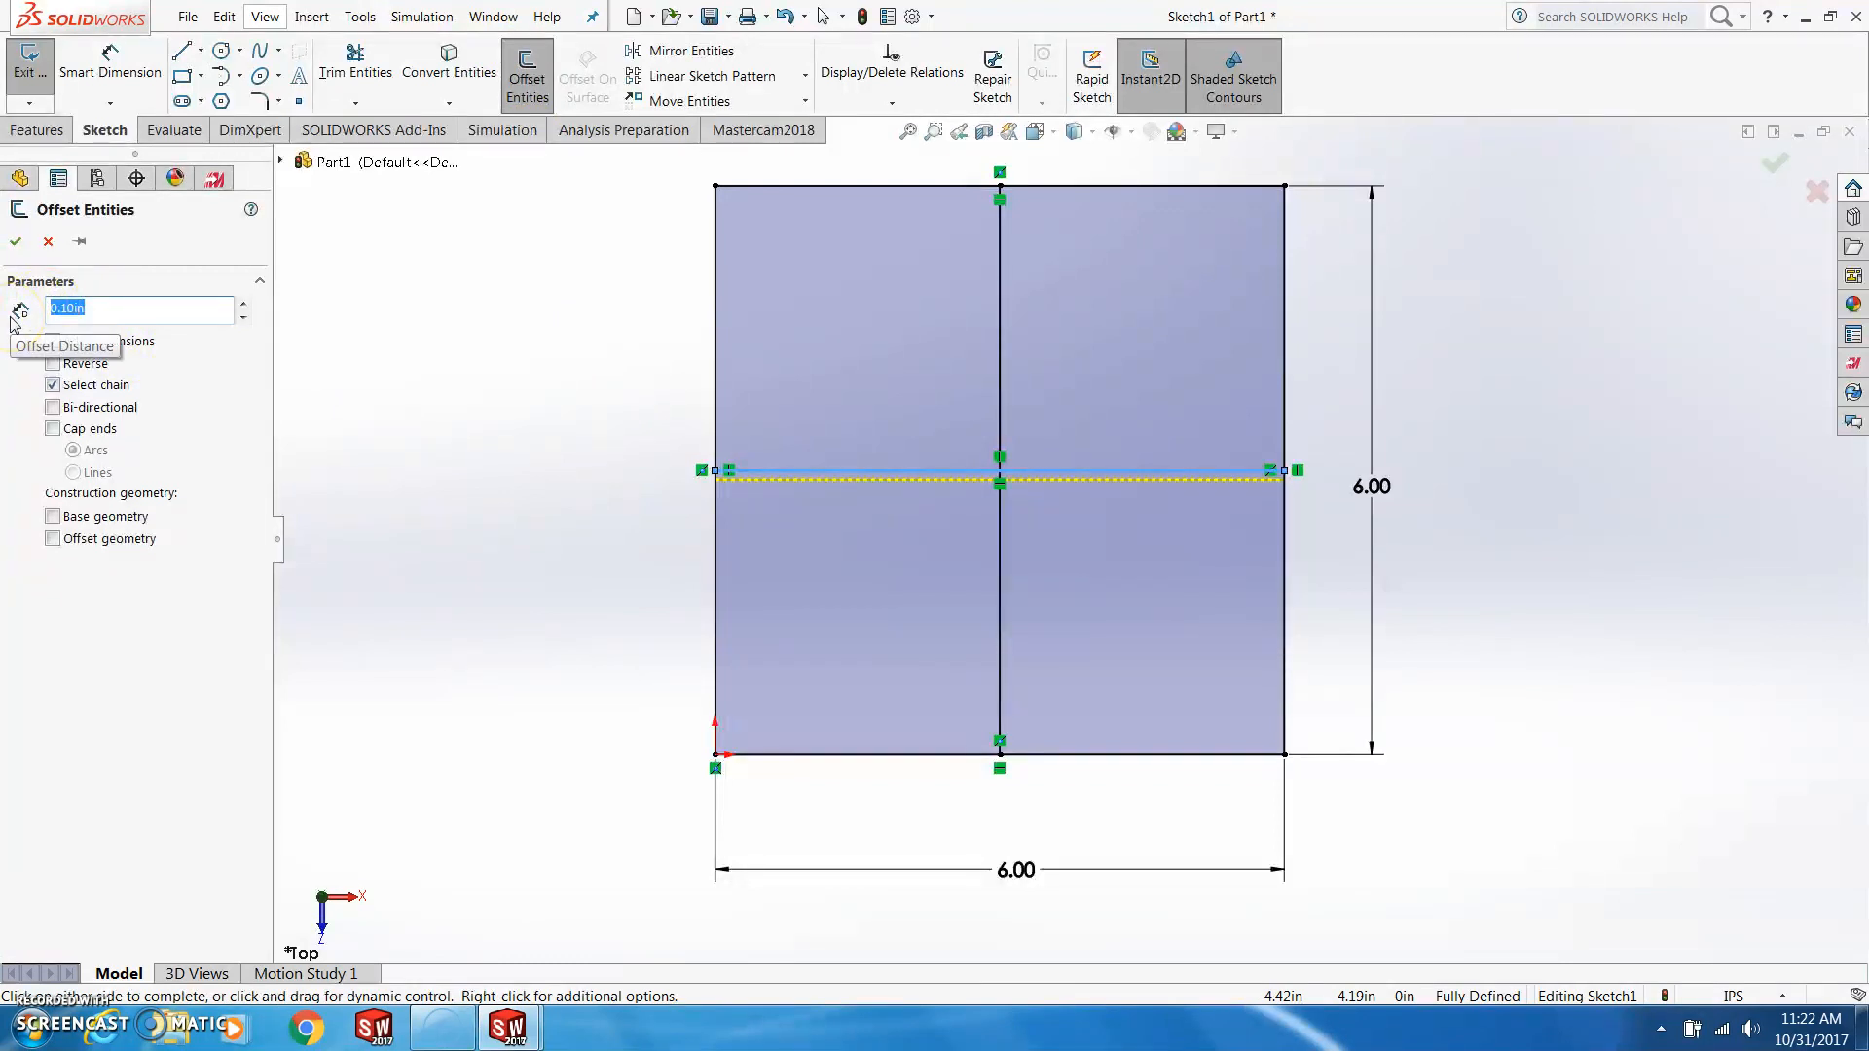
{"action": "type", "text": "."}
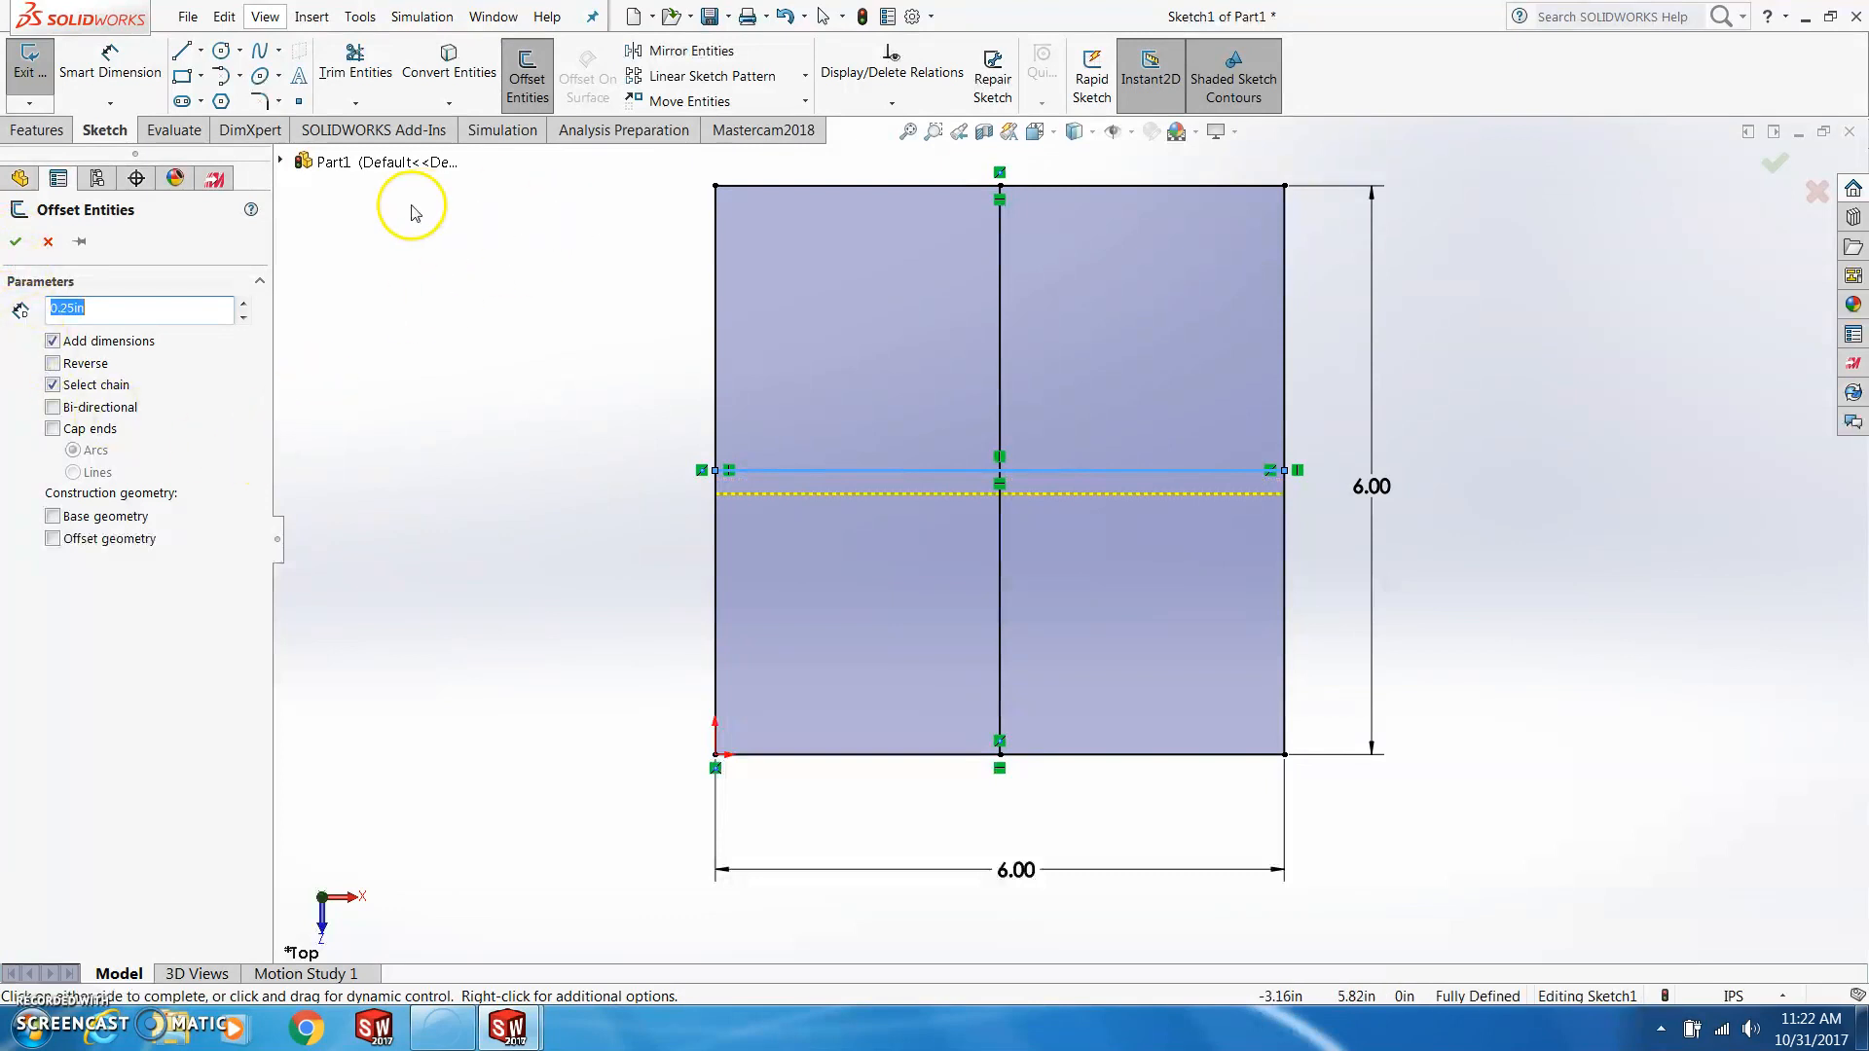
{"action": "left_click", "coordinate": [686, 58]}
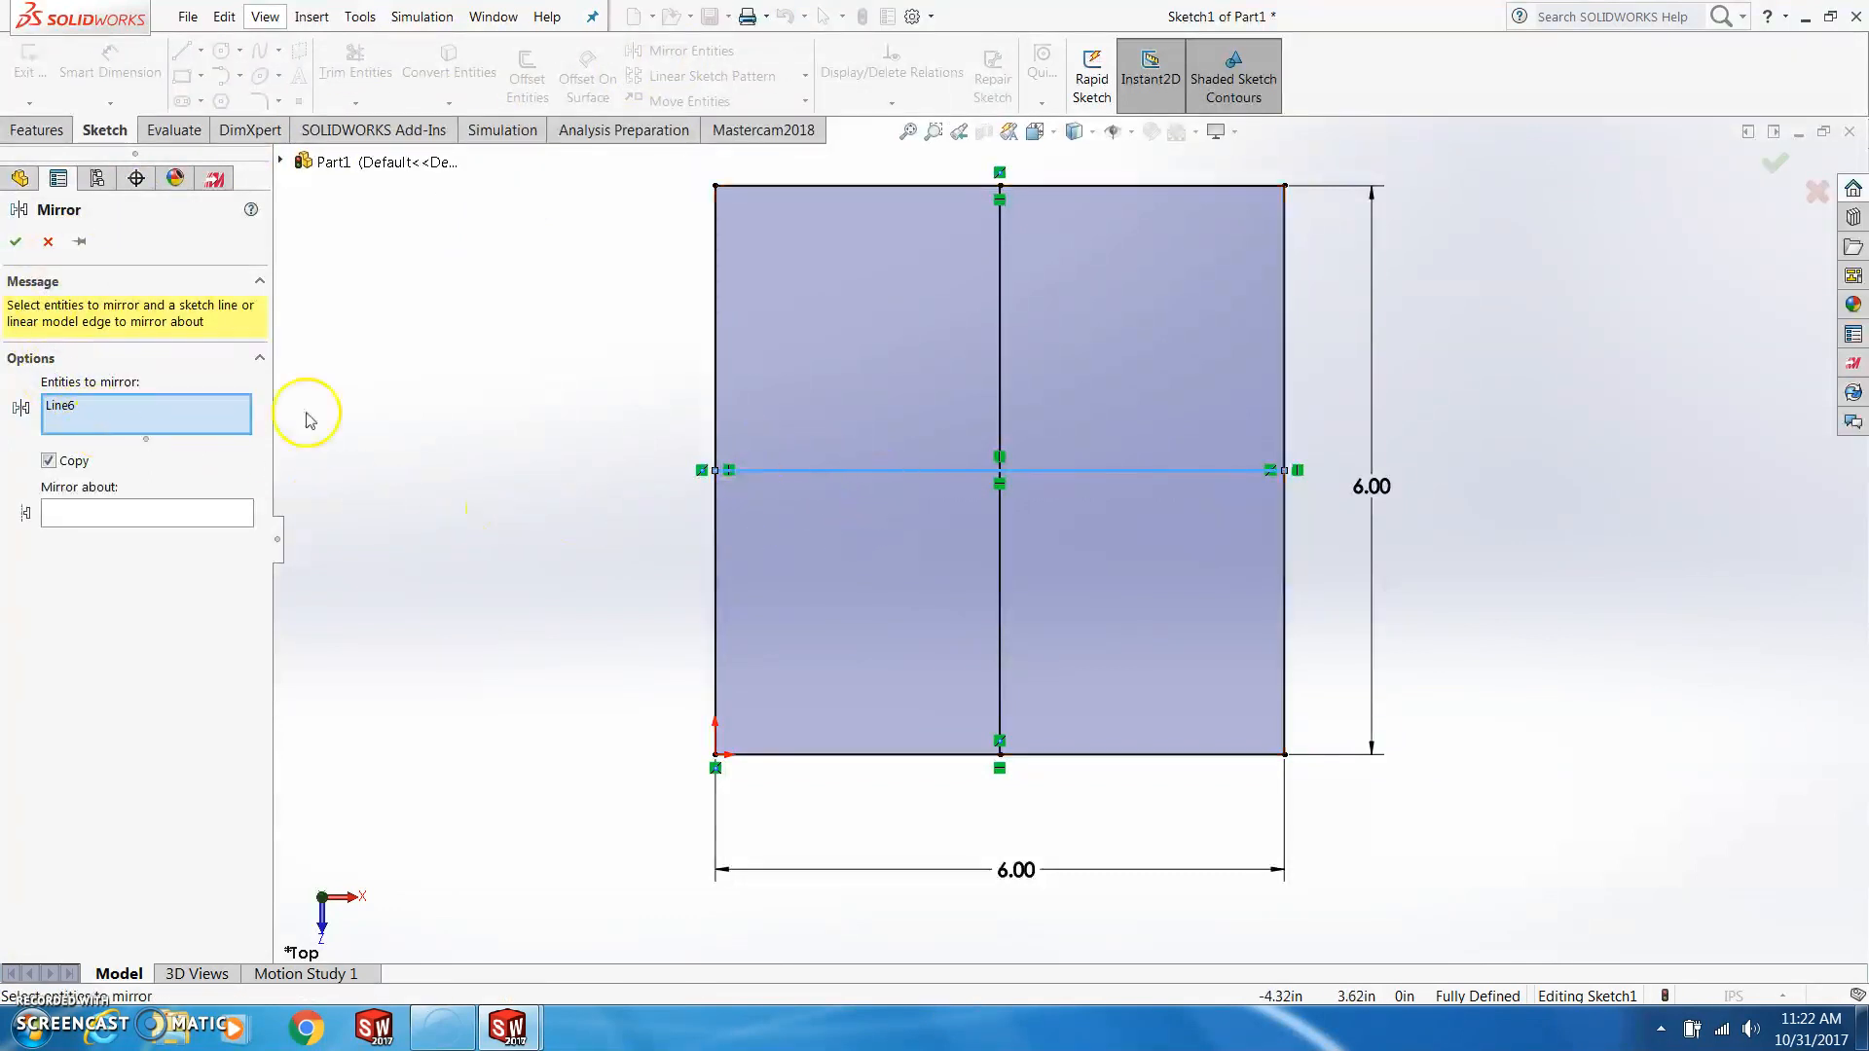
{"action": "left_click", "coordinate": [48, 241]}
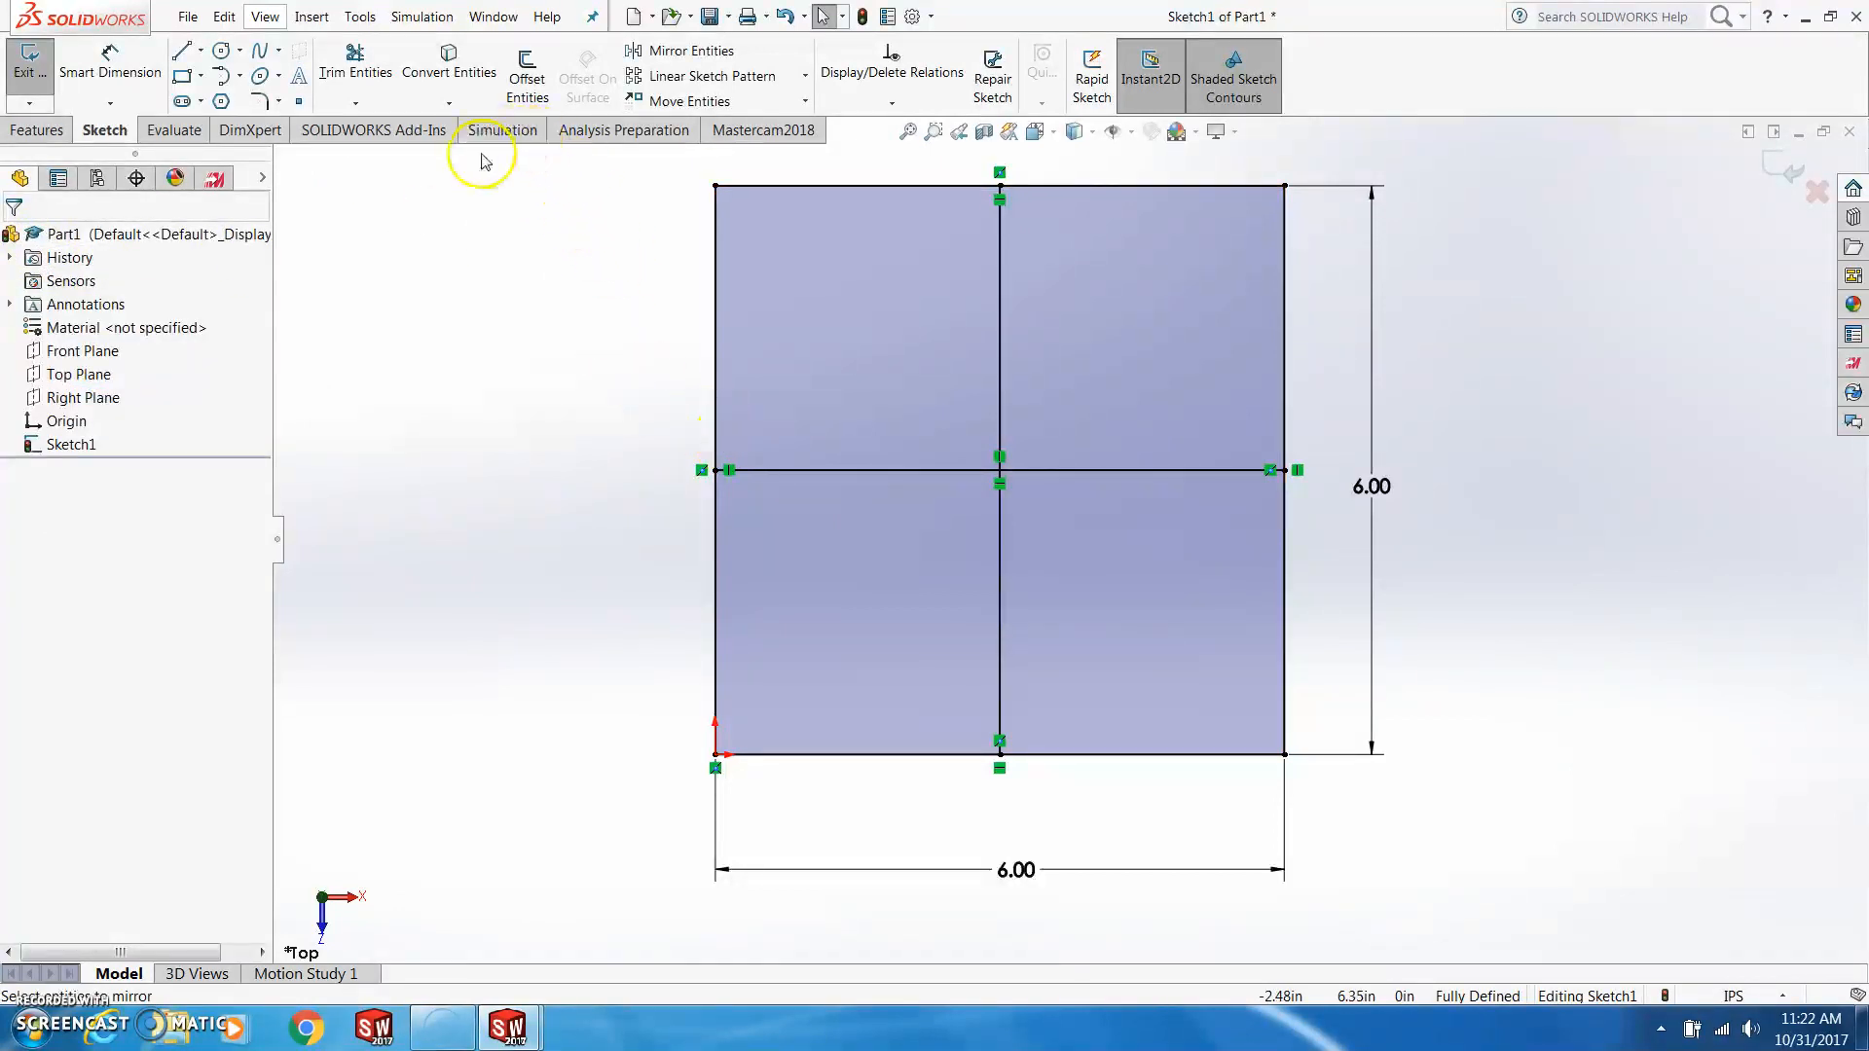
{"action": "left_click", "coordinate": [525, 68]}
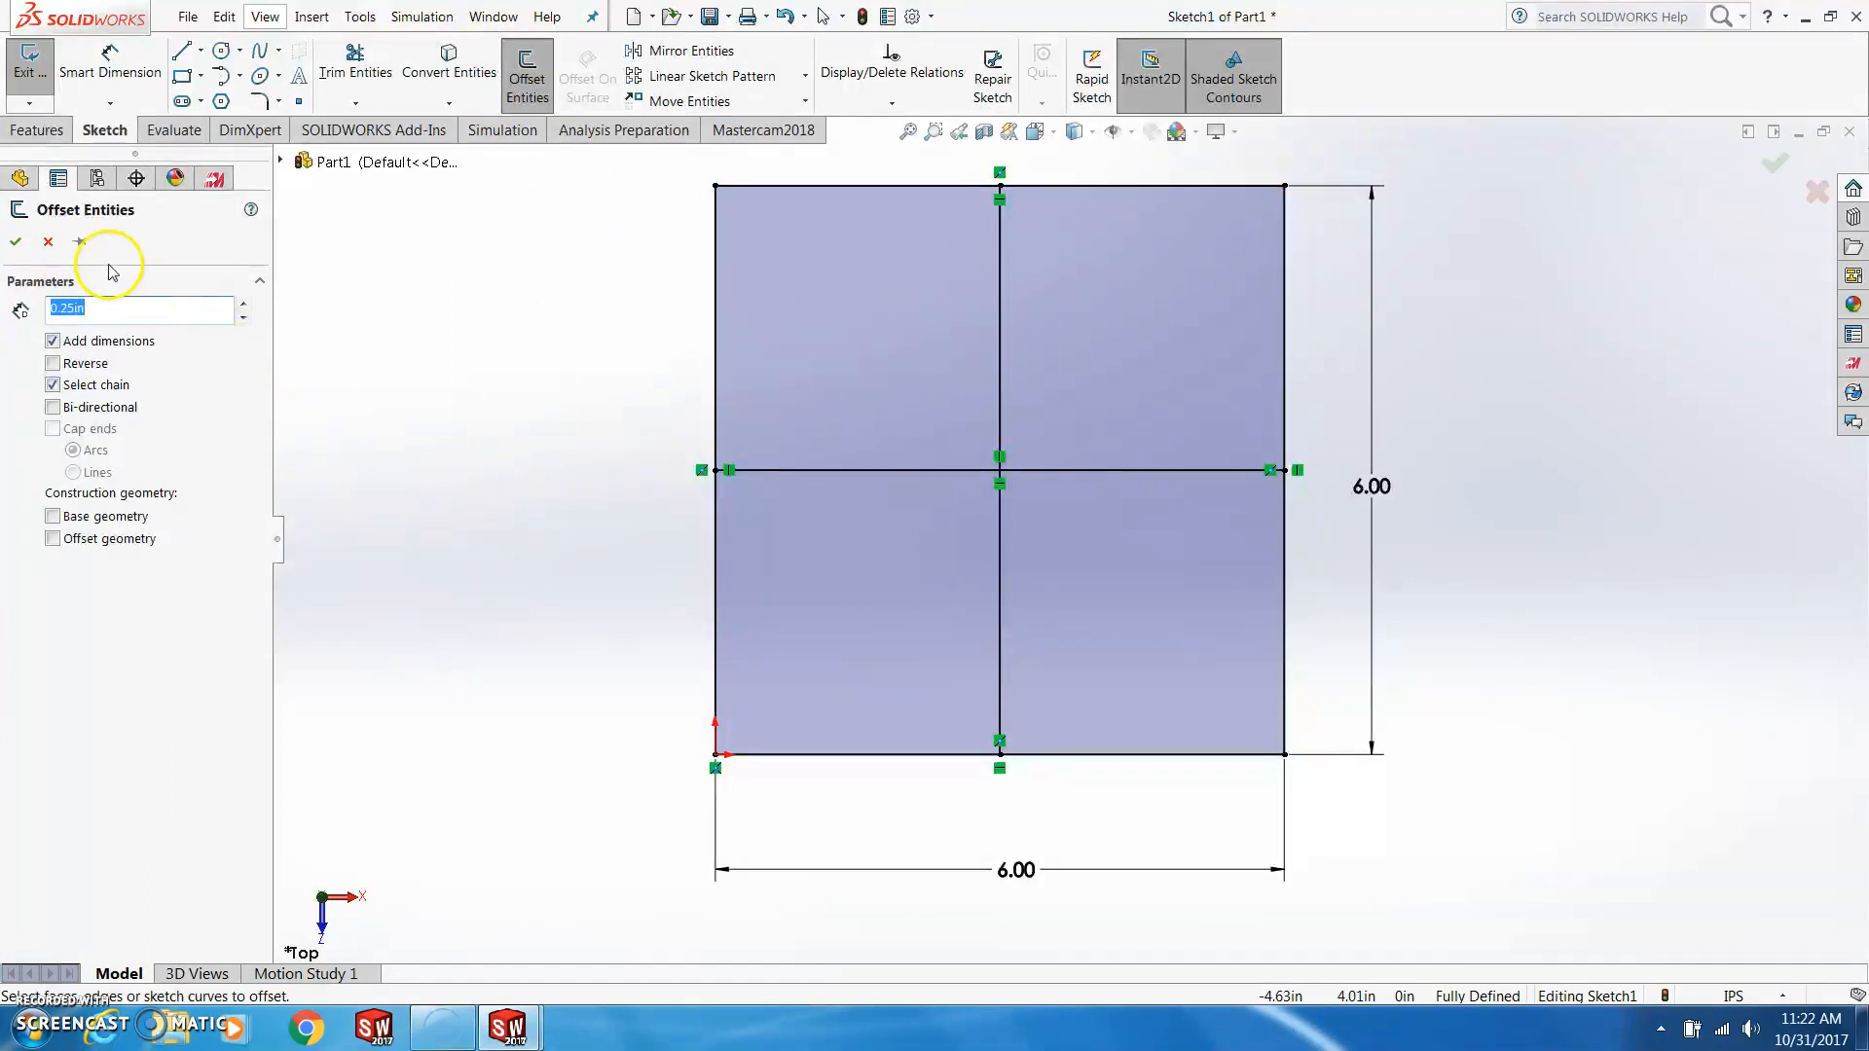
{"action": "left_click", "coordinate": [792, 471]}
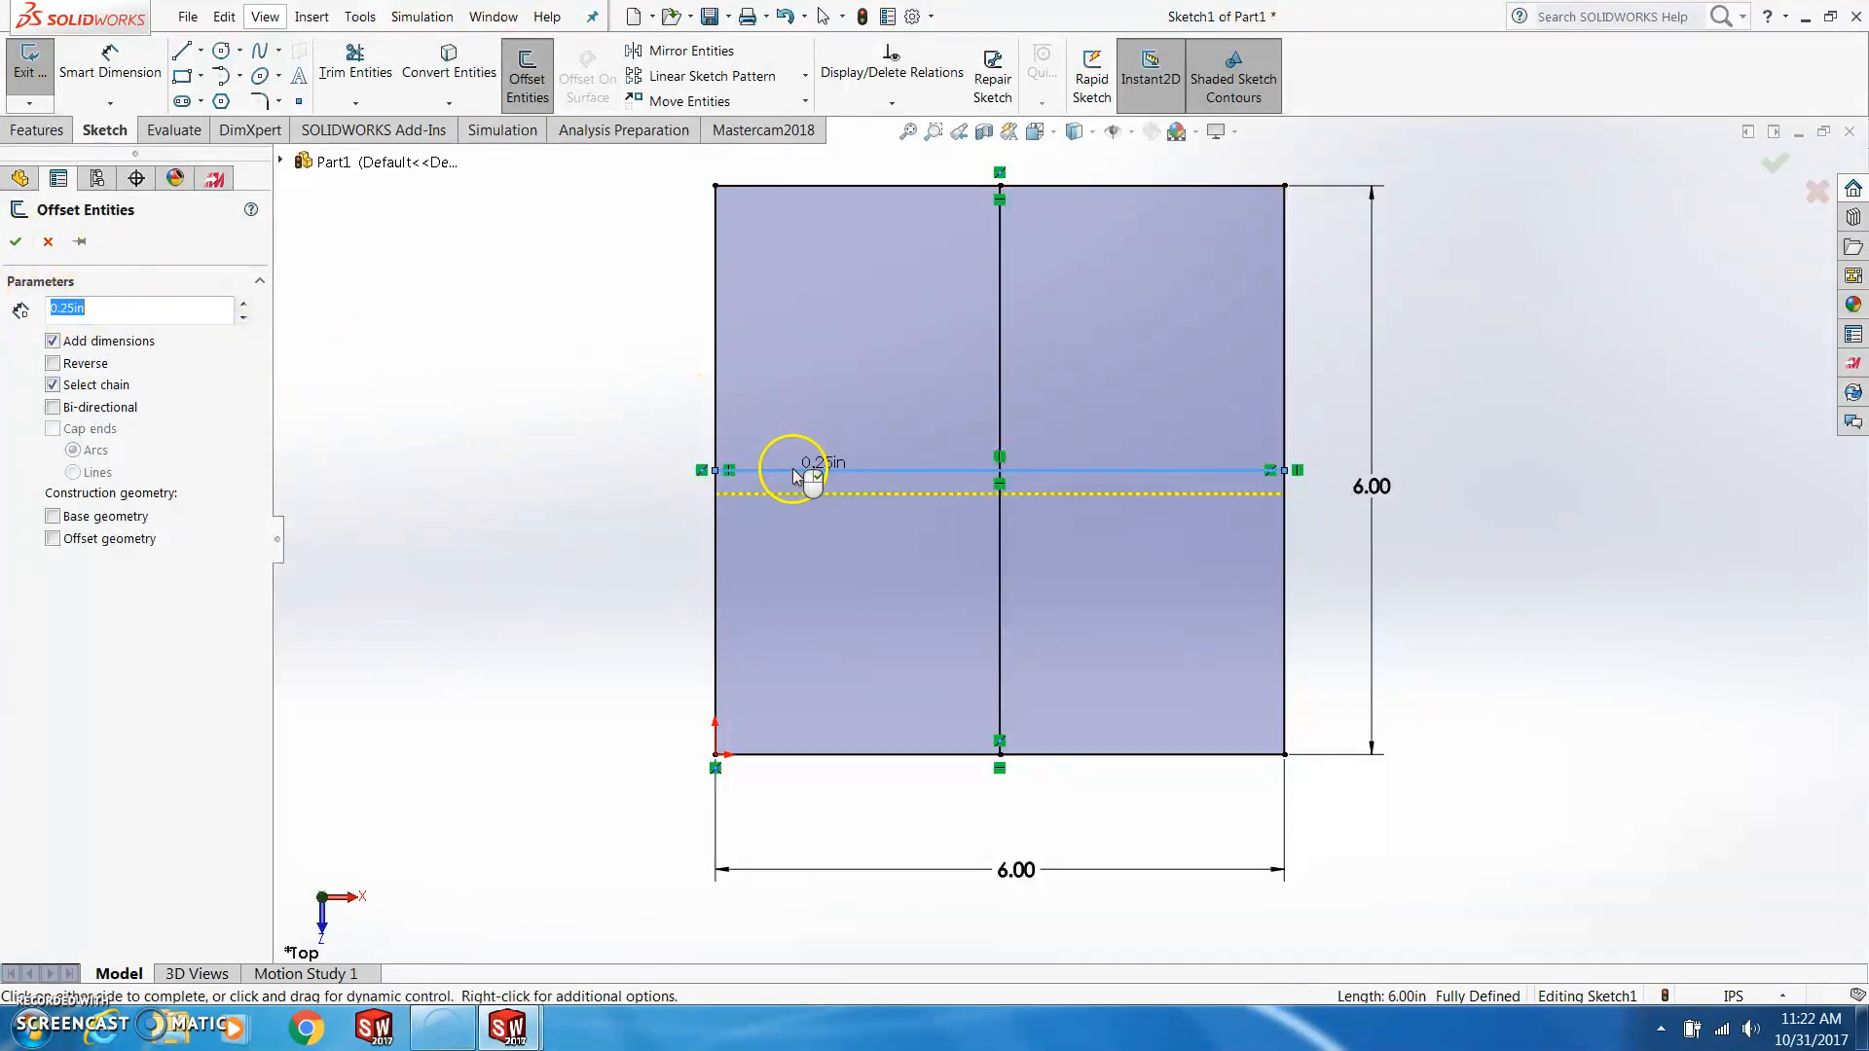
{"action": "left_click", "coordinate": [14, 243]}
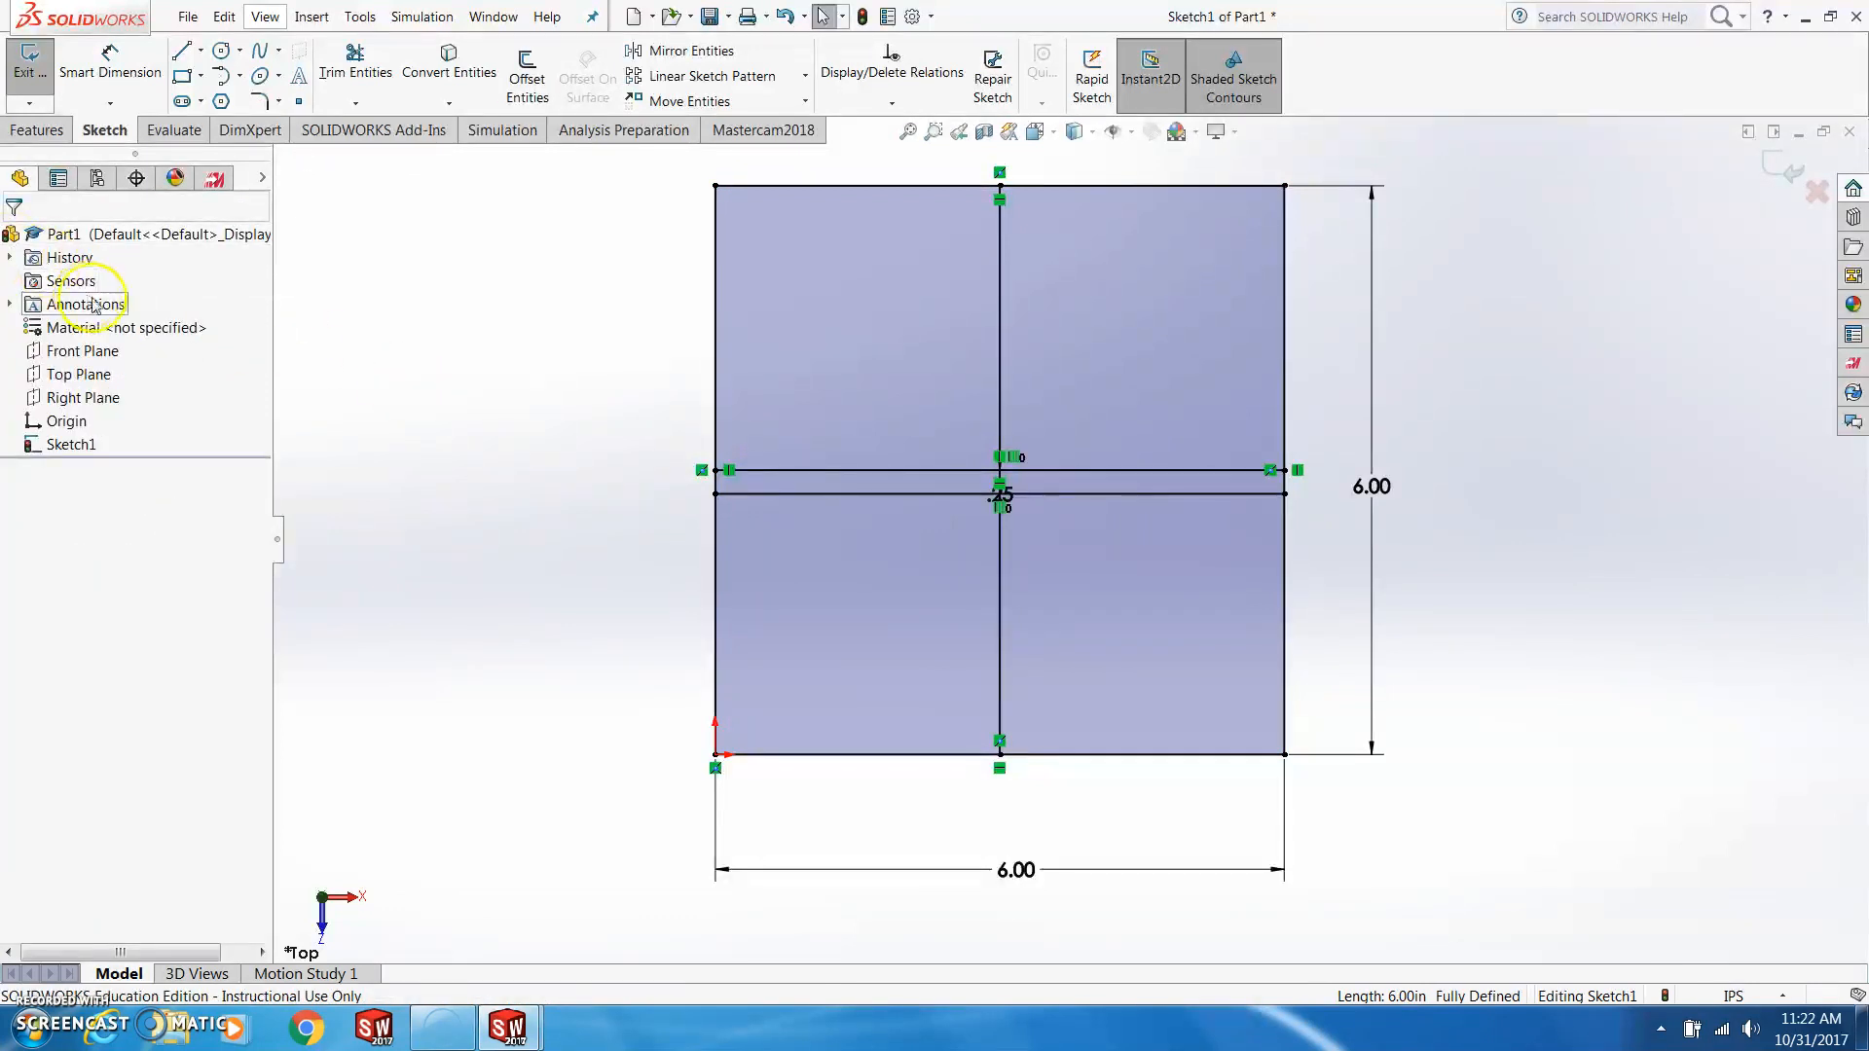
Mirror the offset horizontal line about the horizontal centre line, keeping the original
{"action": "left_click", "coordinate": [673, 56]}
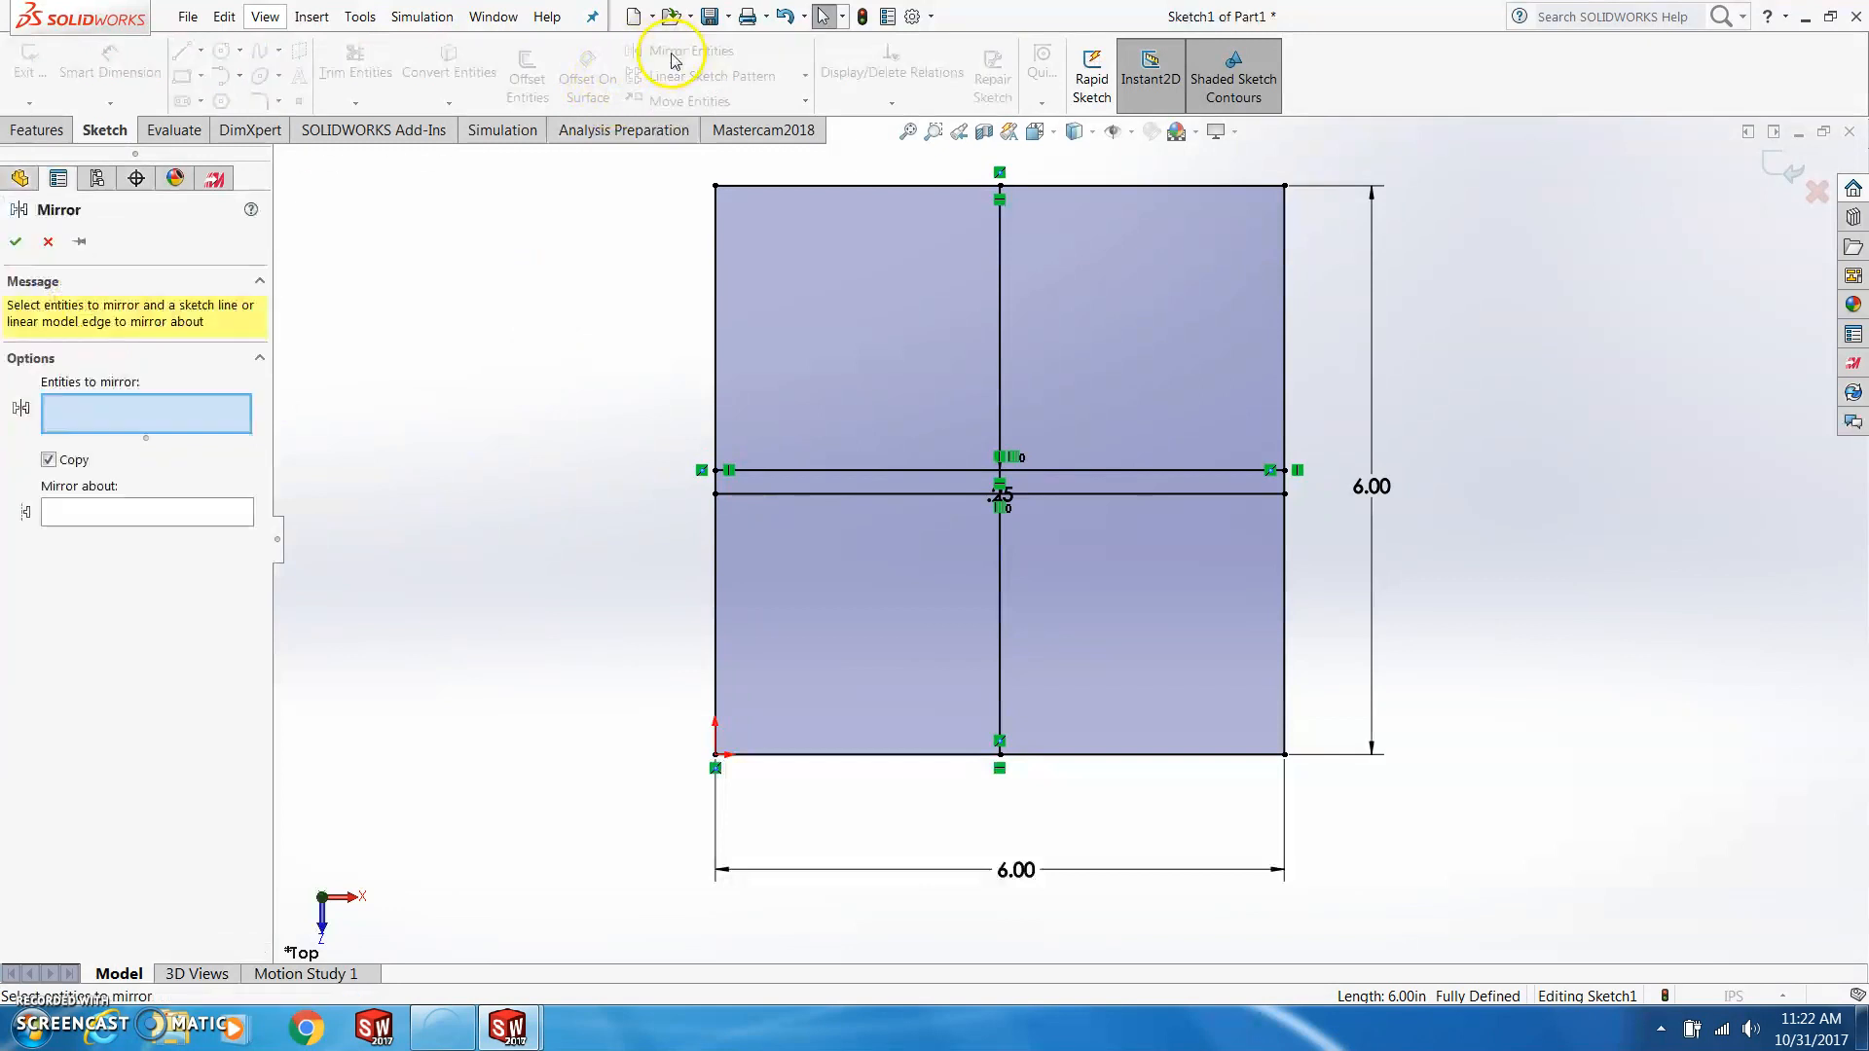
{"action": "left_click", "coordinate": [813, 493]}
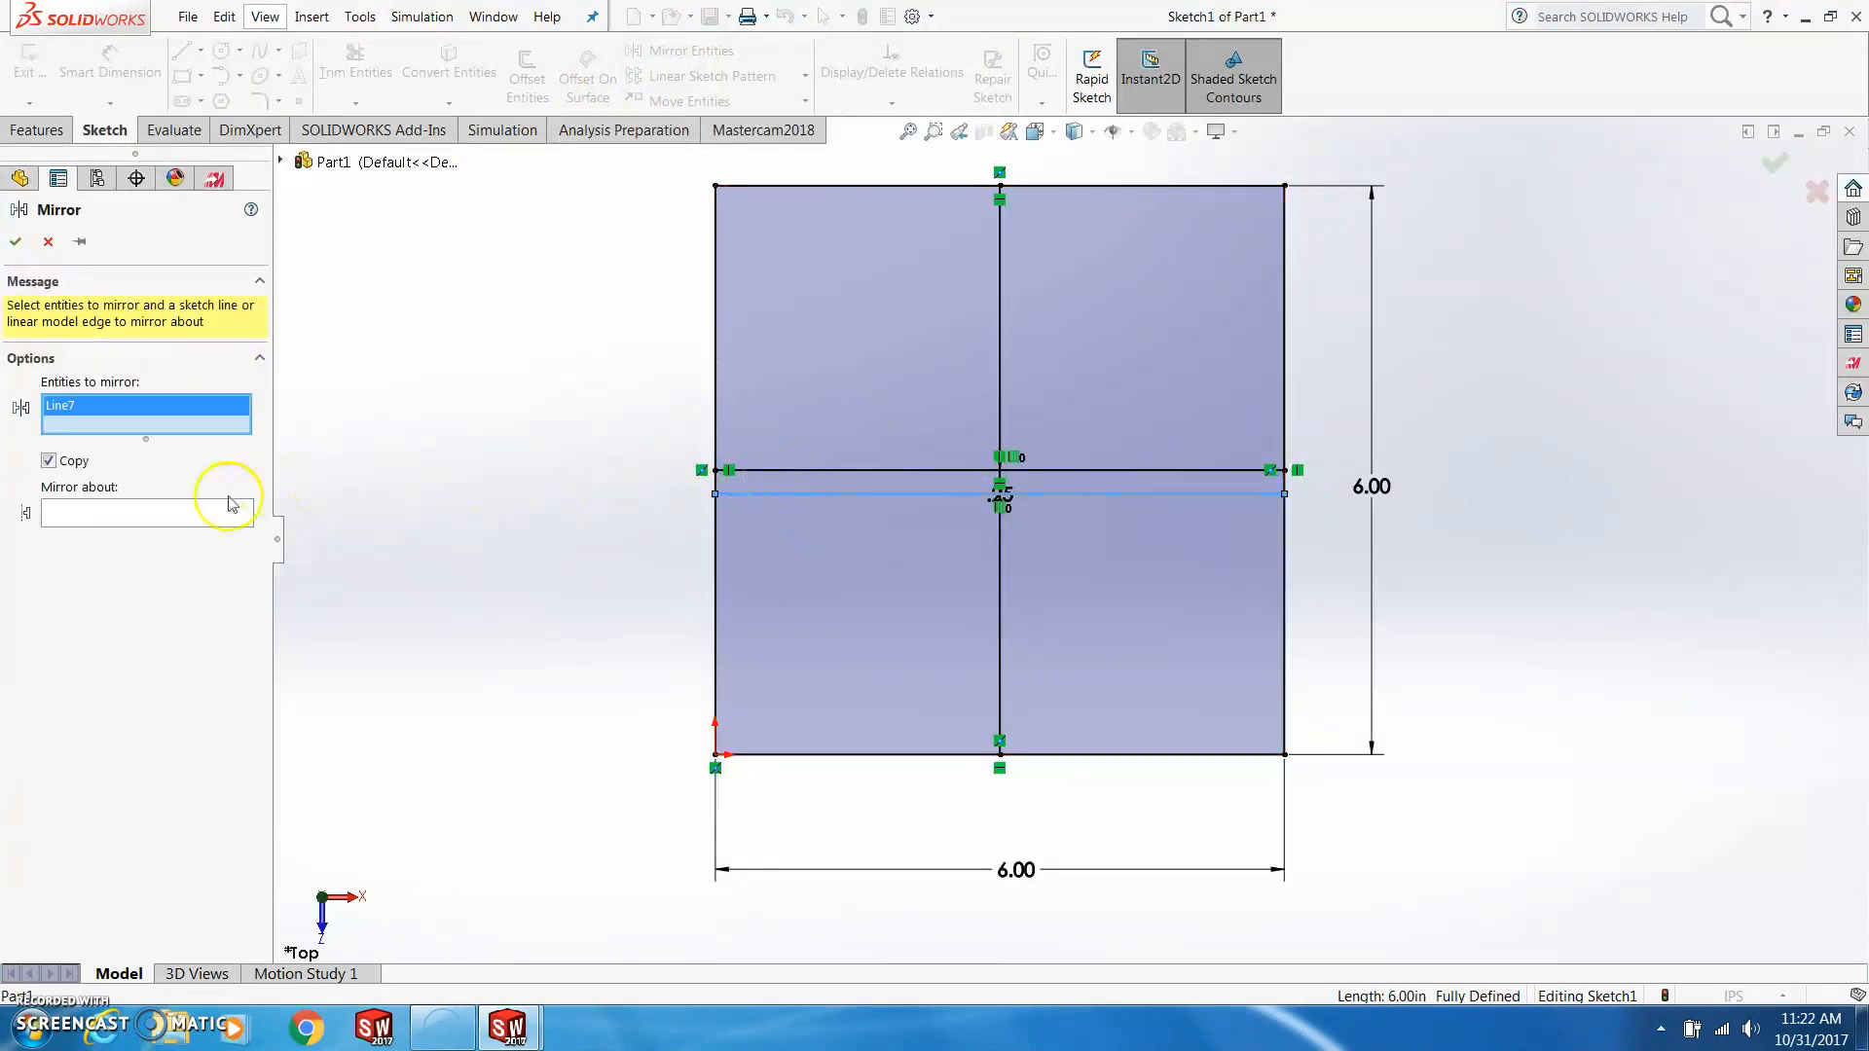
{"action": "left_click", "coordinate": [166, 513]}
{"action": "left_click", "coordinate": [844, 472]}
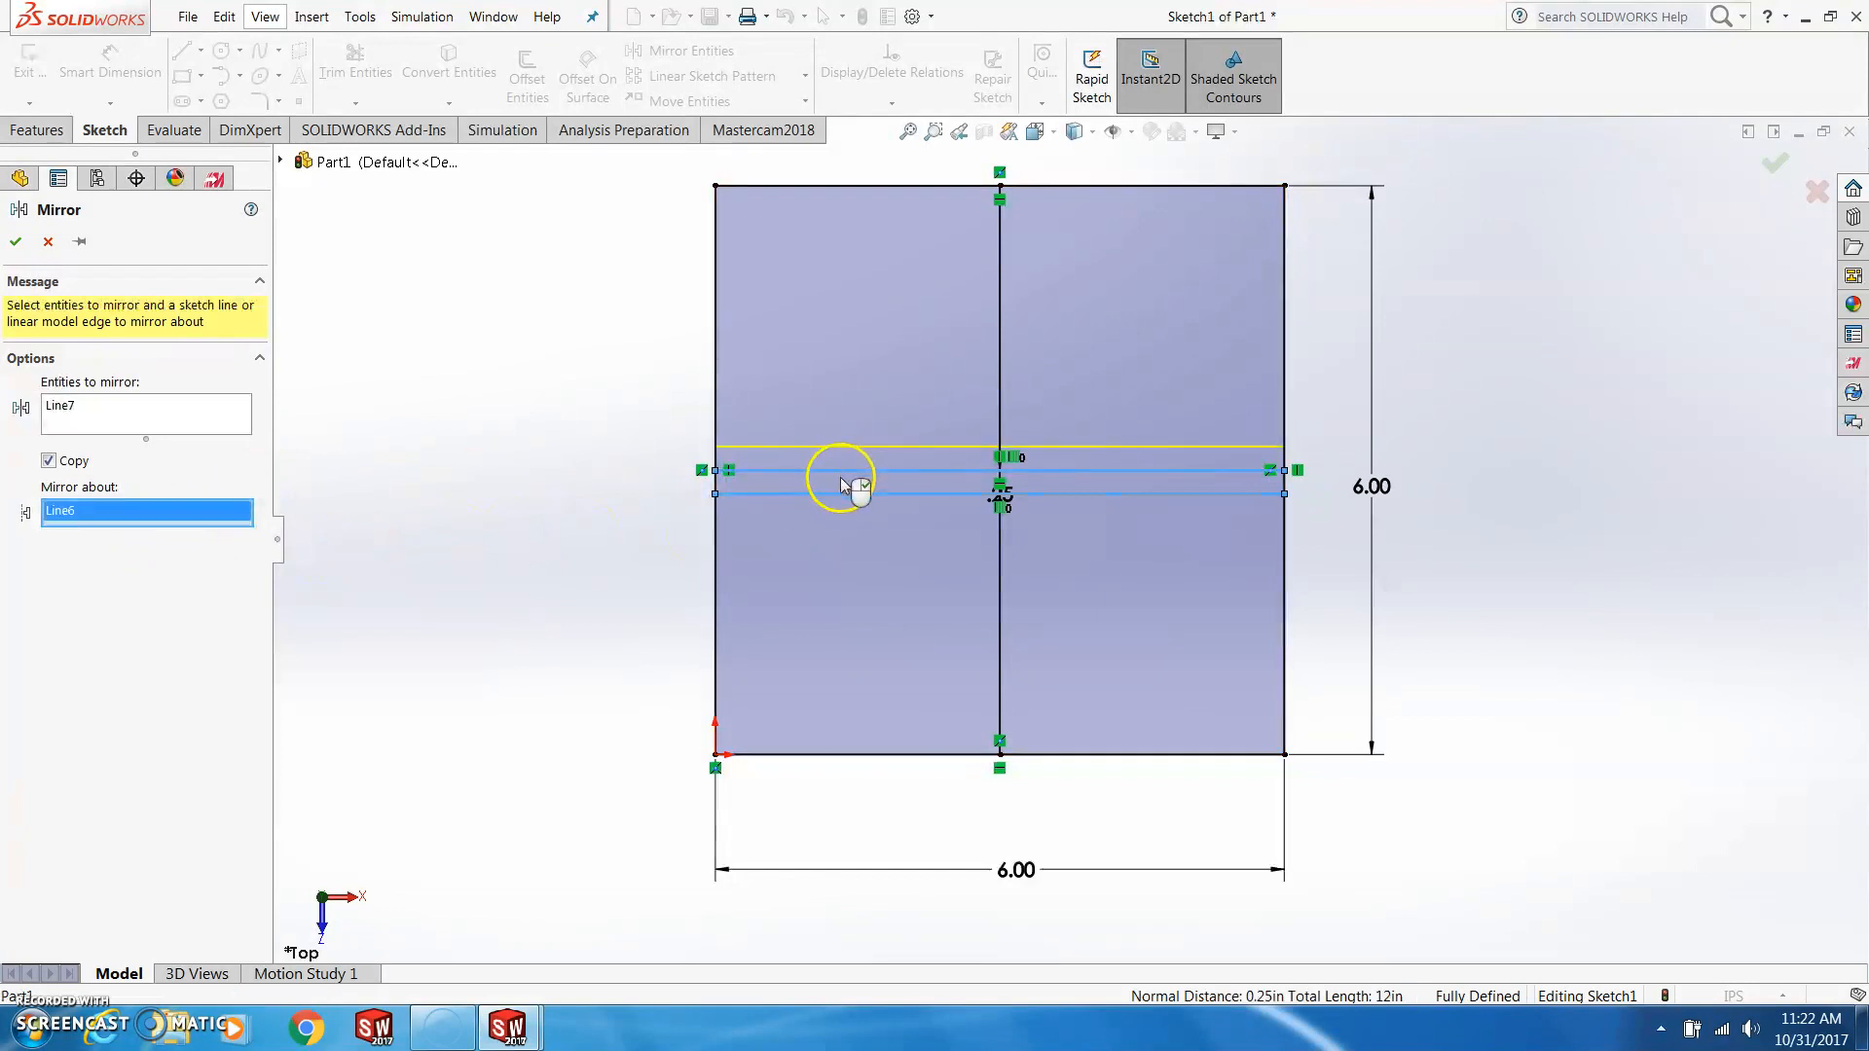
{"action": "left_click", "coordinate": [15, 243]}
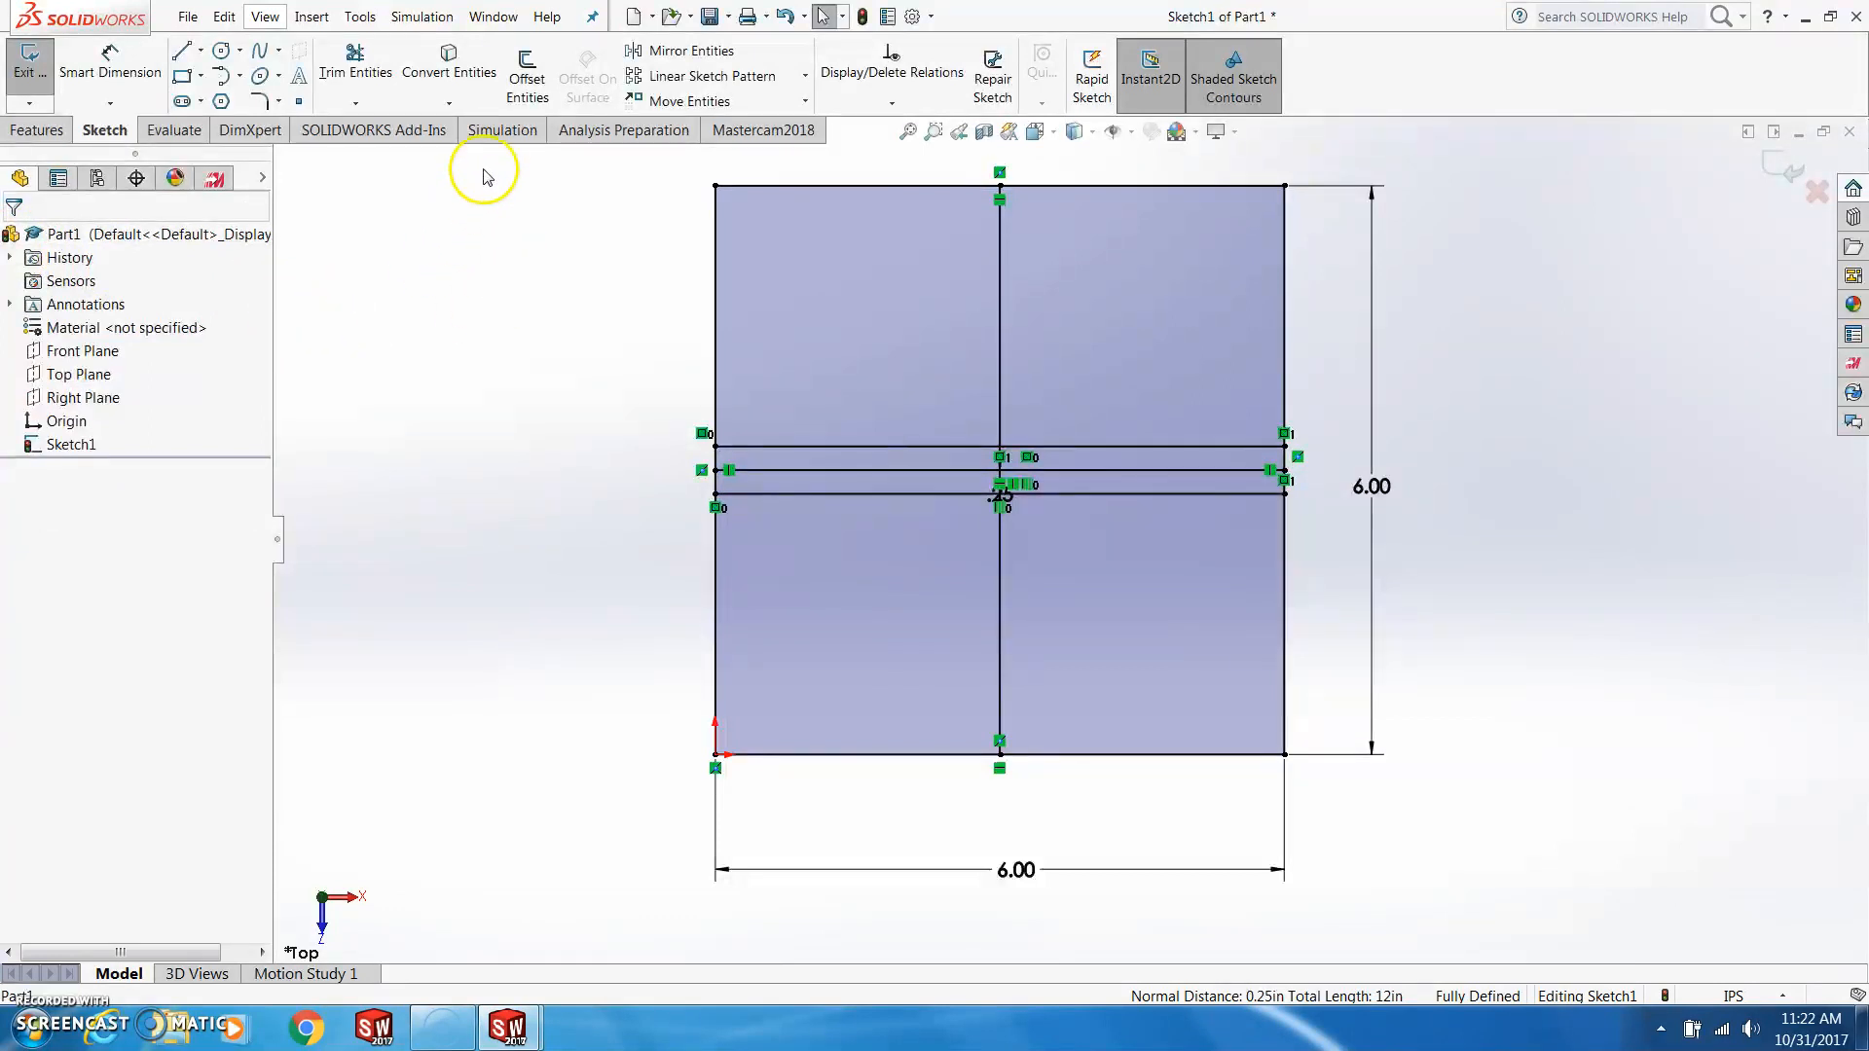
Offset the vertical centre line by 0.25 in toward the square's left edge
{"action": "left_click", "coordinate": [1000, 321]}
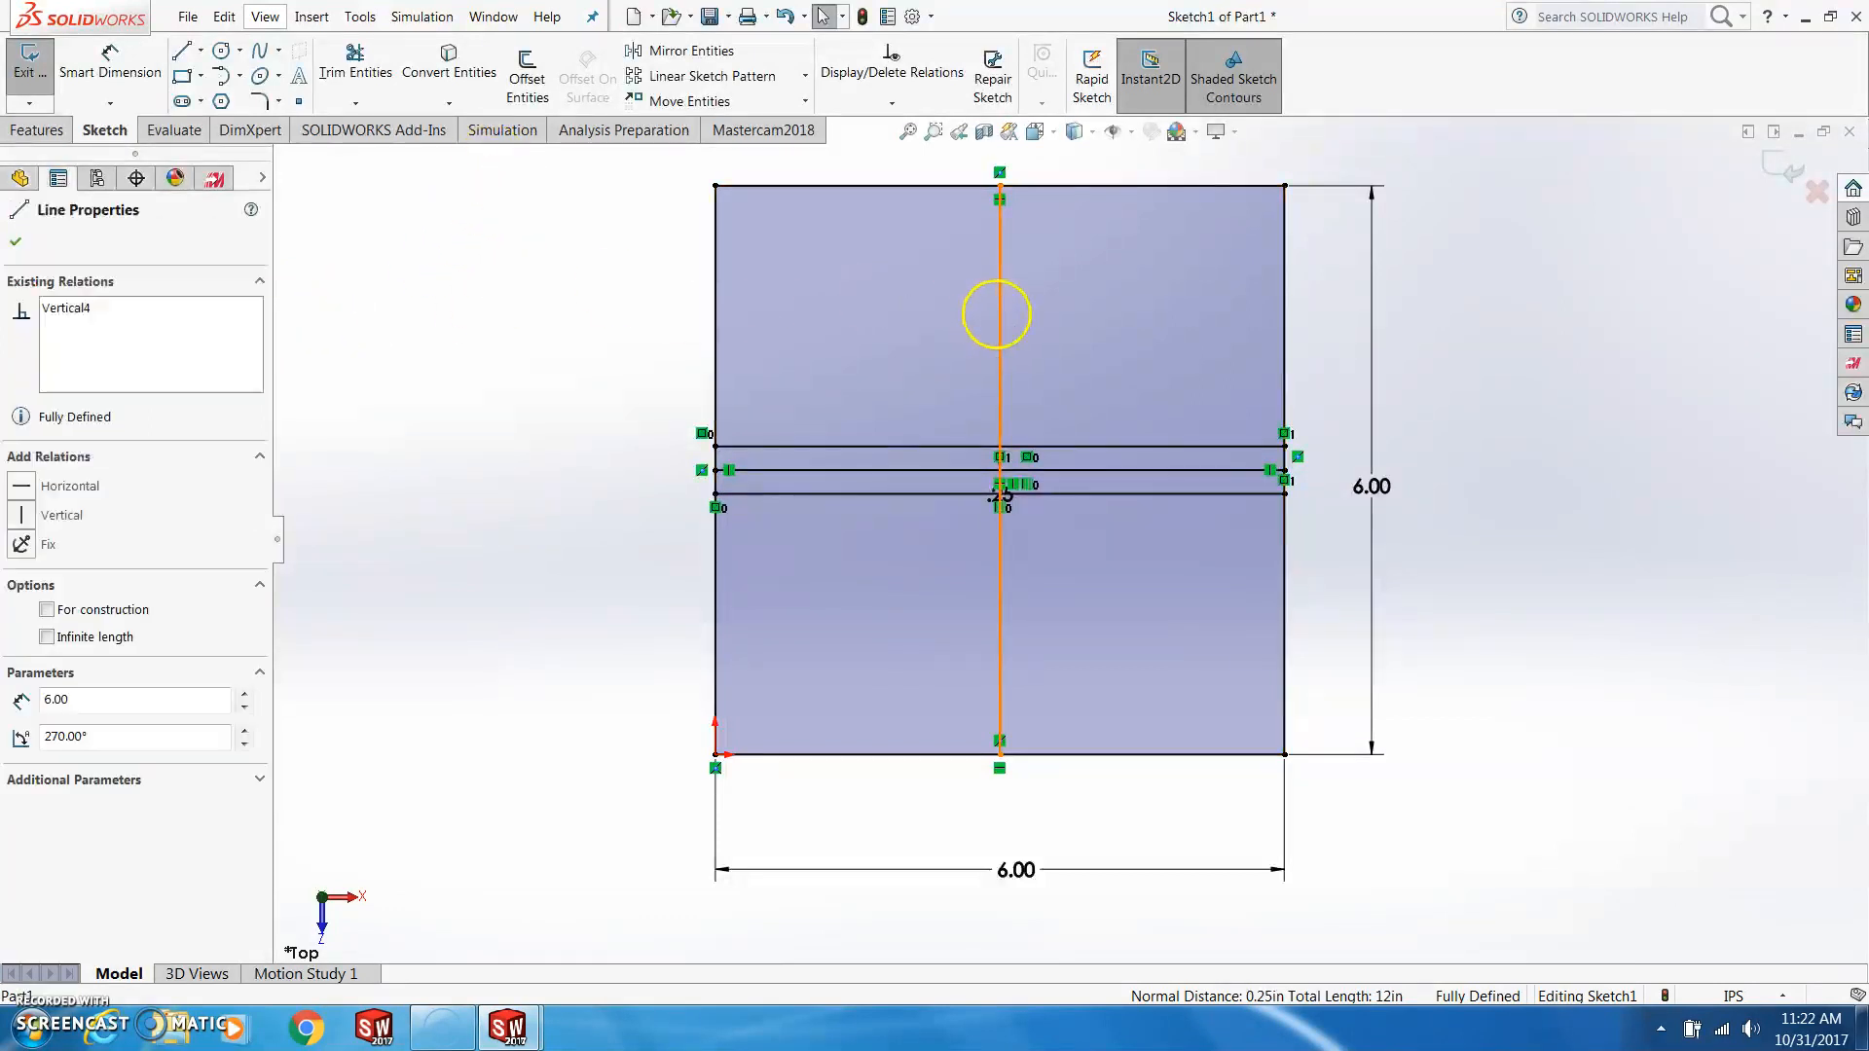
{"action": "left_click", "coordinate": [524, 80]}
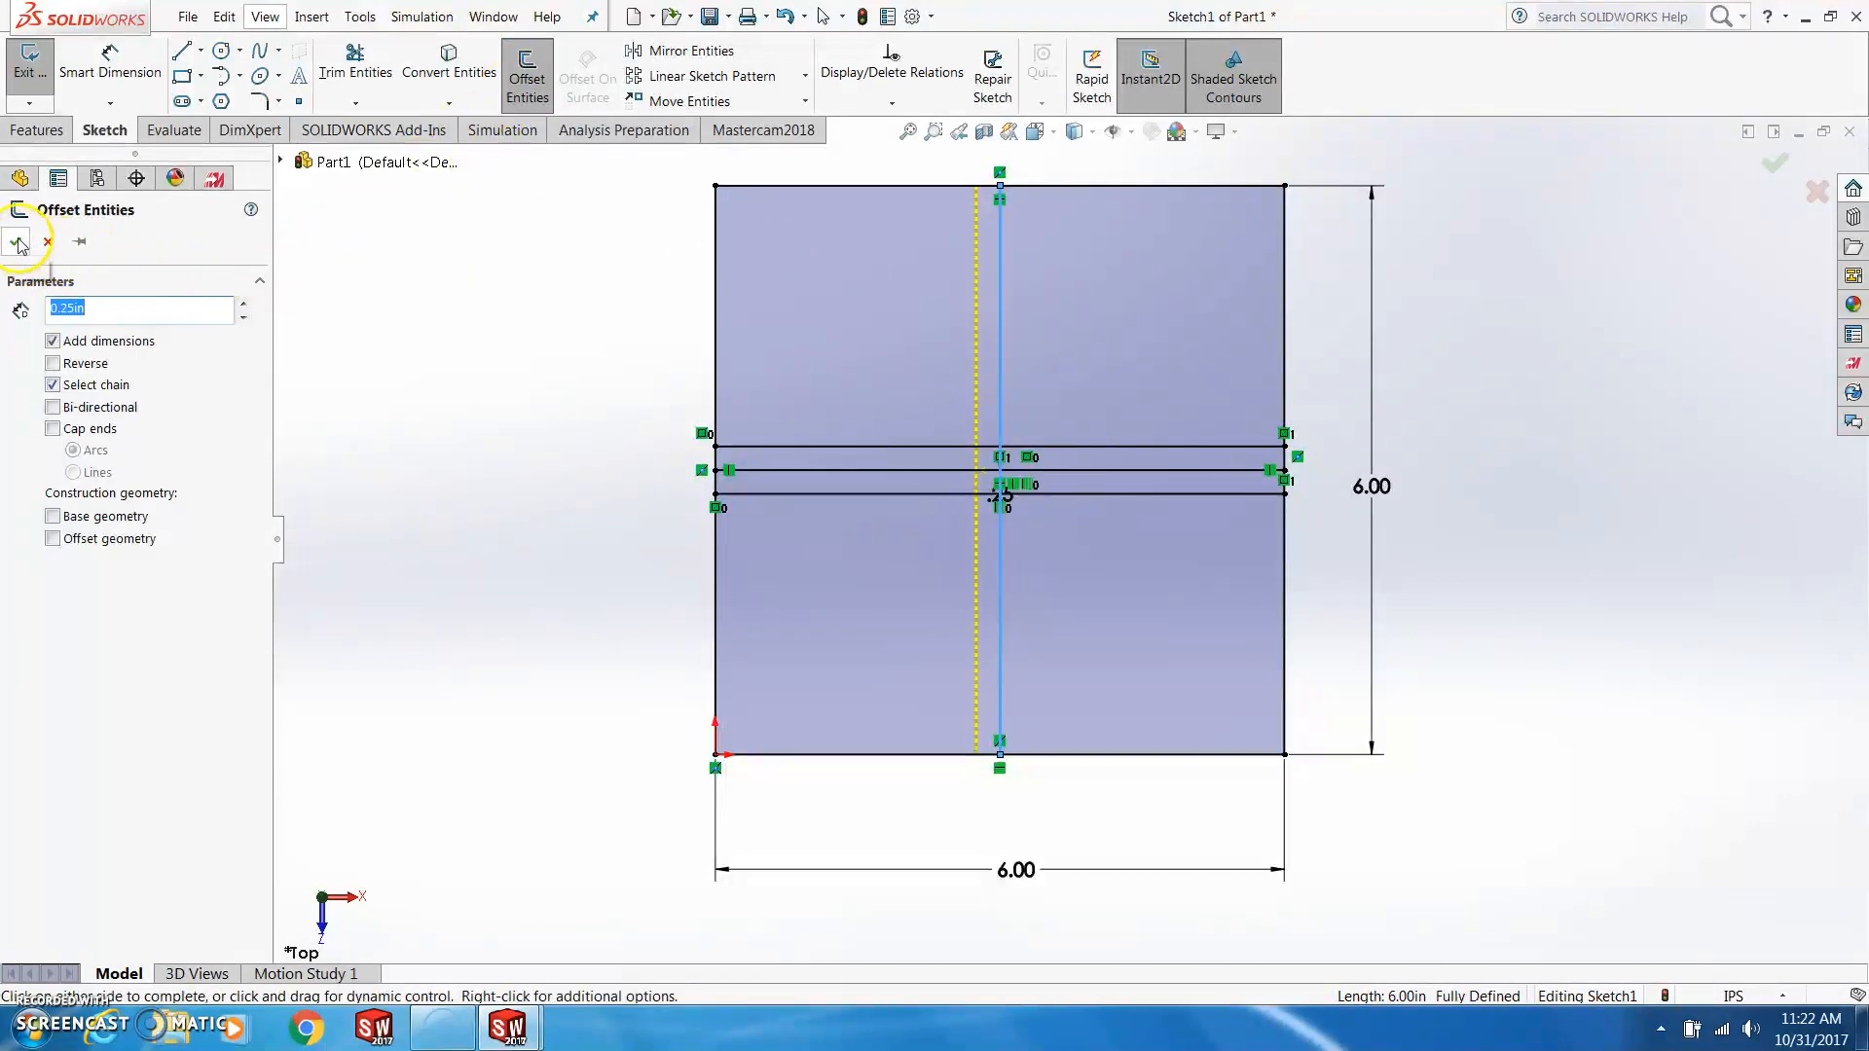
{"action": "left_click", "coordinate": [17, 243]}
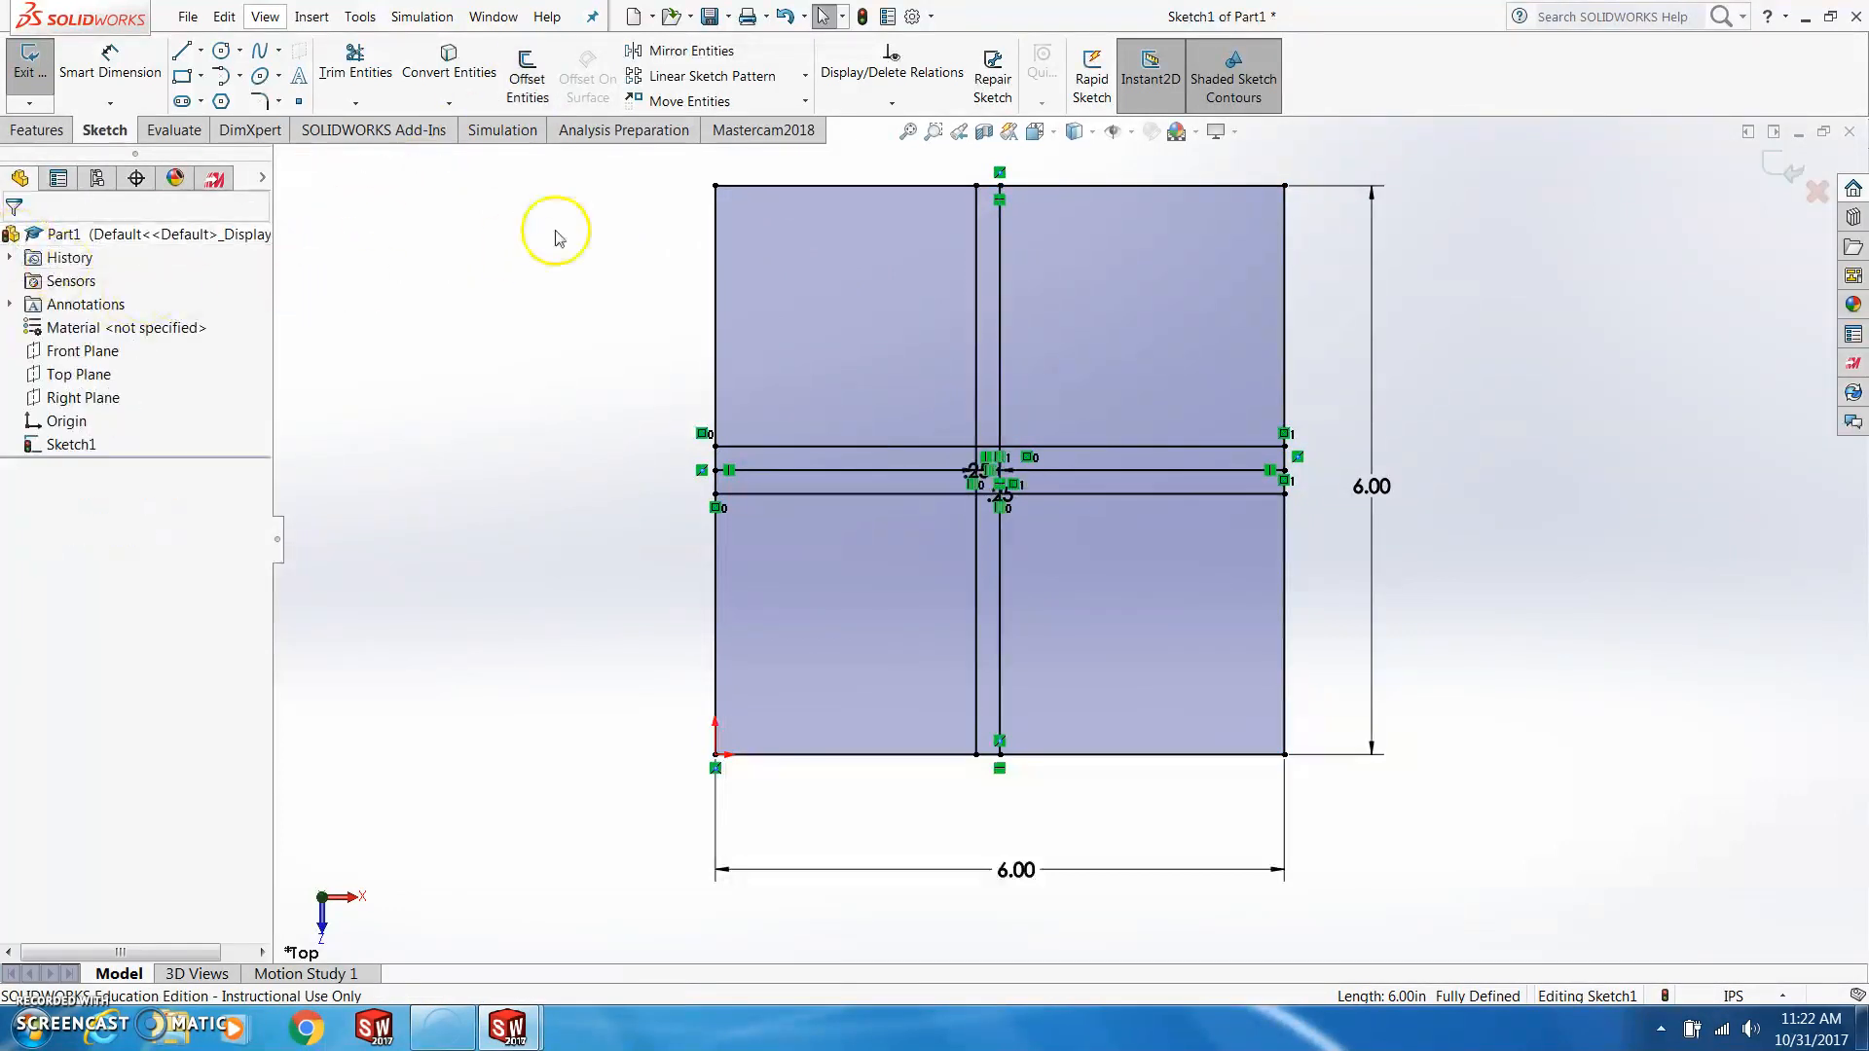
Mirror the offset vertical line about the vertical centre line, keeping the original
{"action": "left_click", "coordinate": [725, 56]}
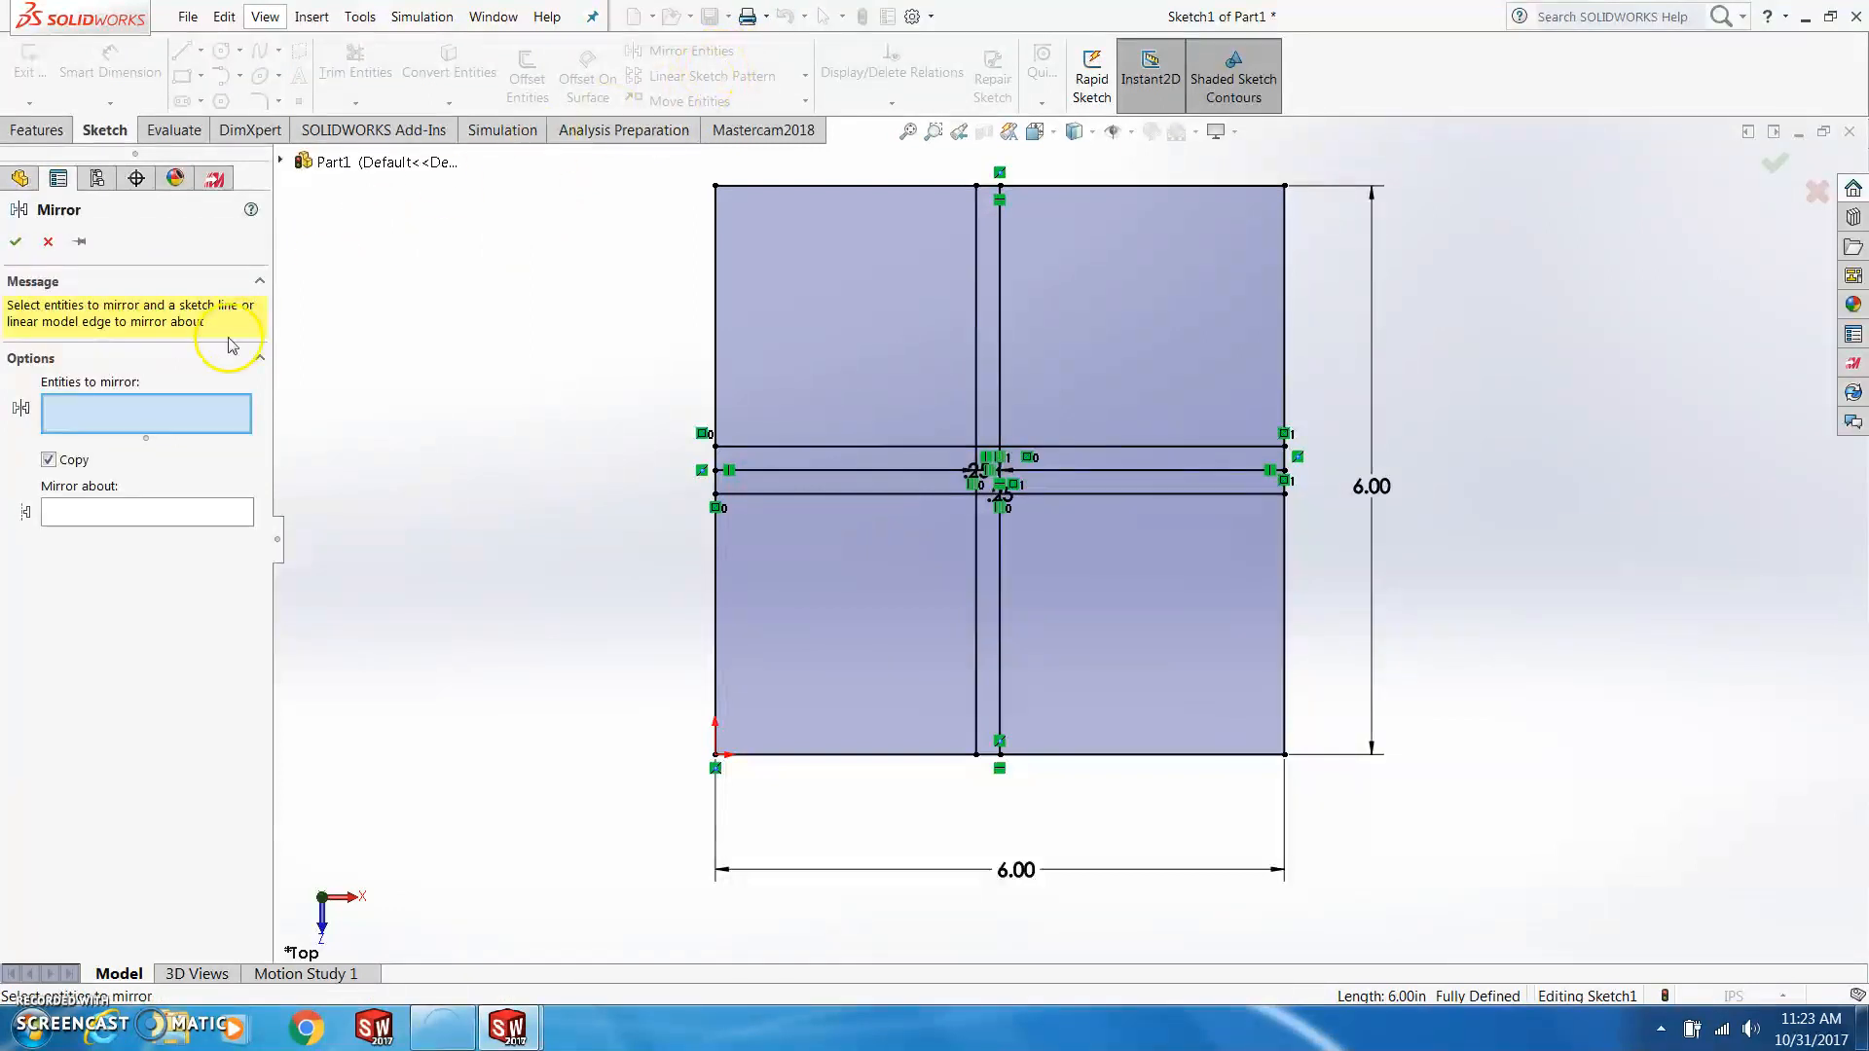
{"action": "left_click", "coordinate": [977, 372]}
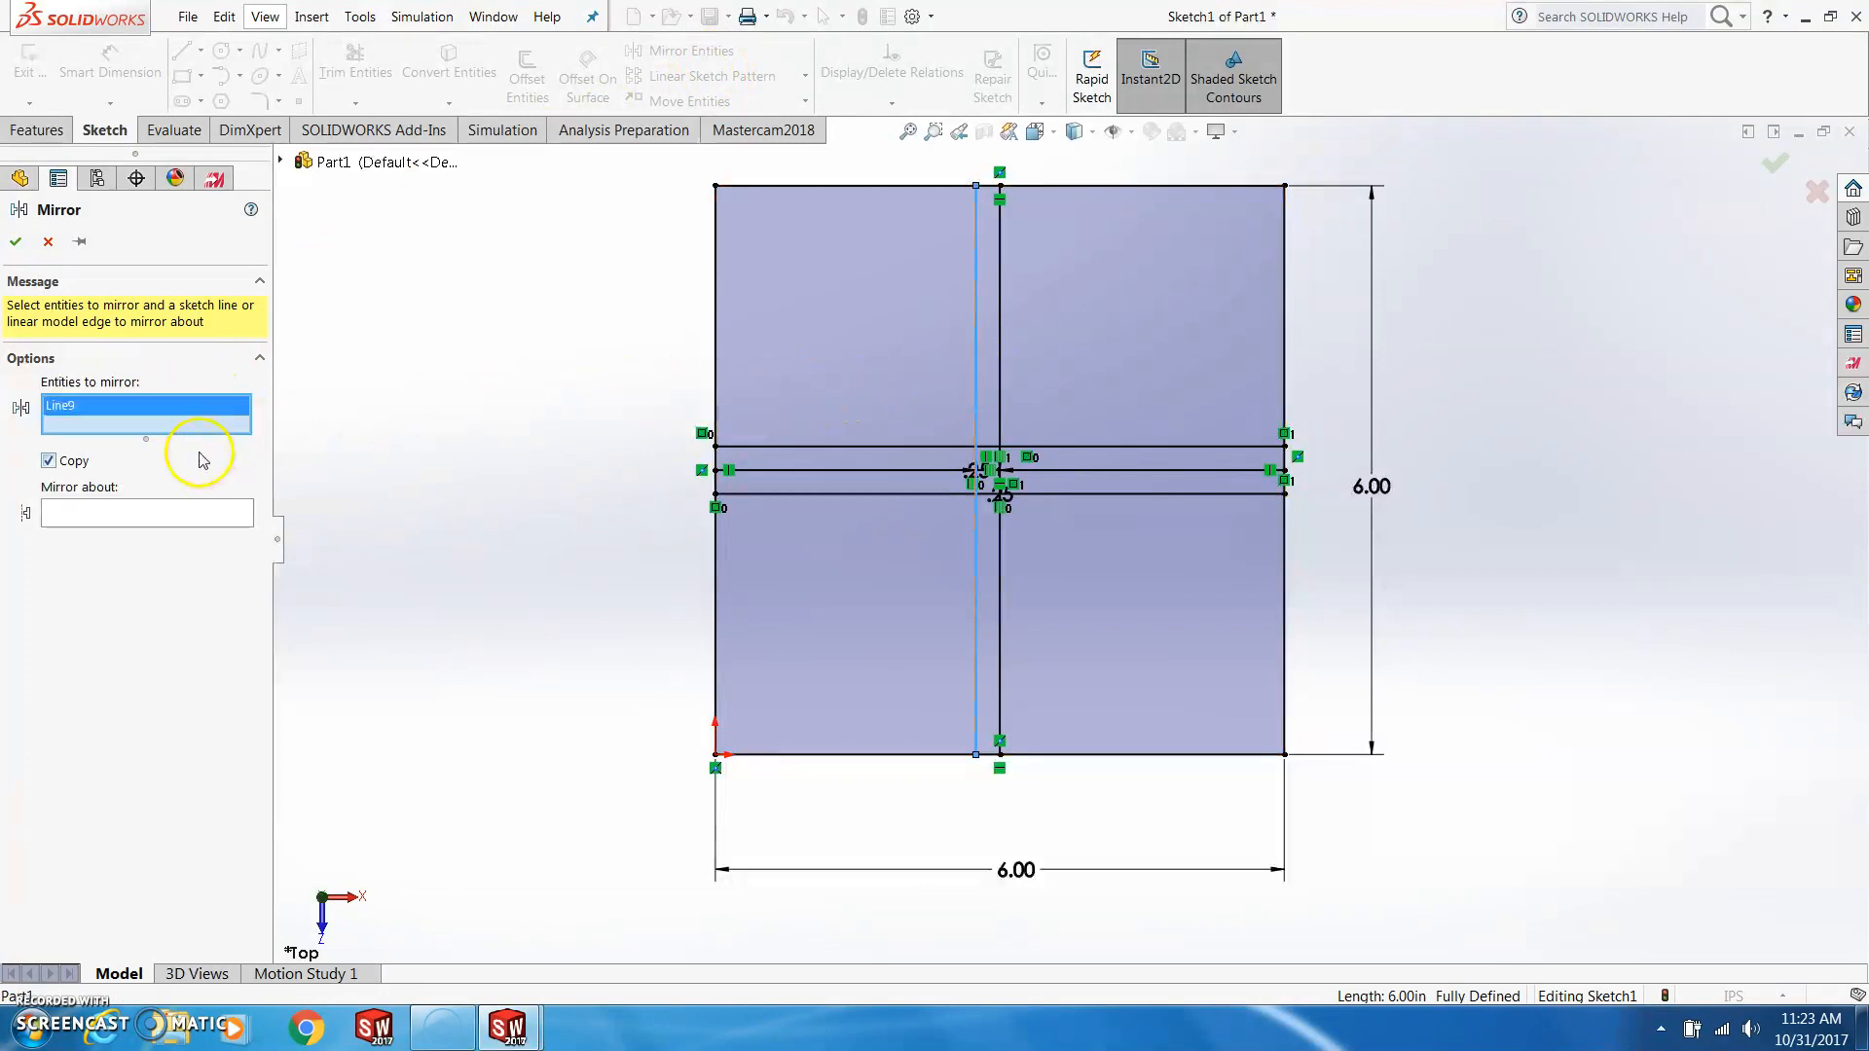
{"action": "left_click", "coordinate": [247, 513]}
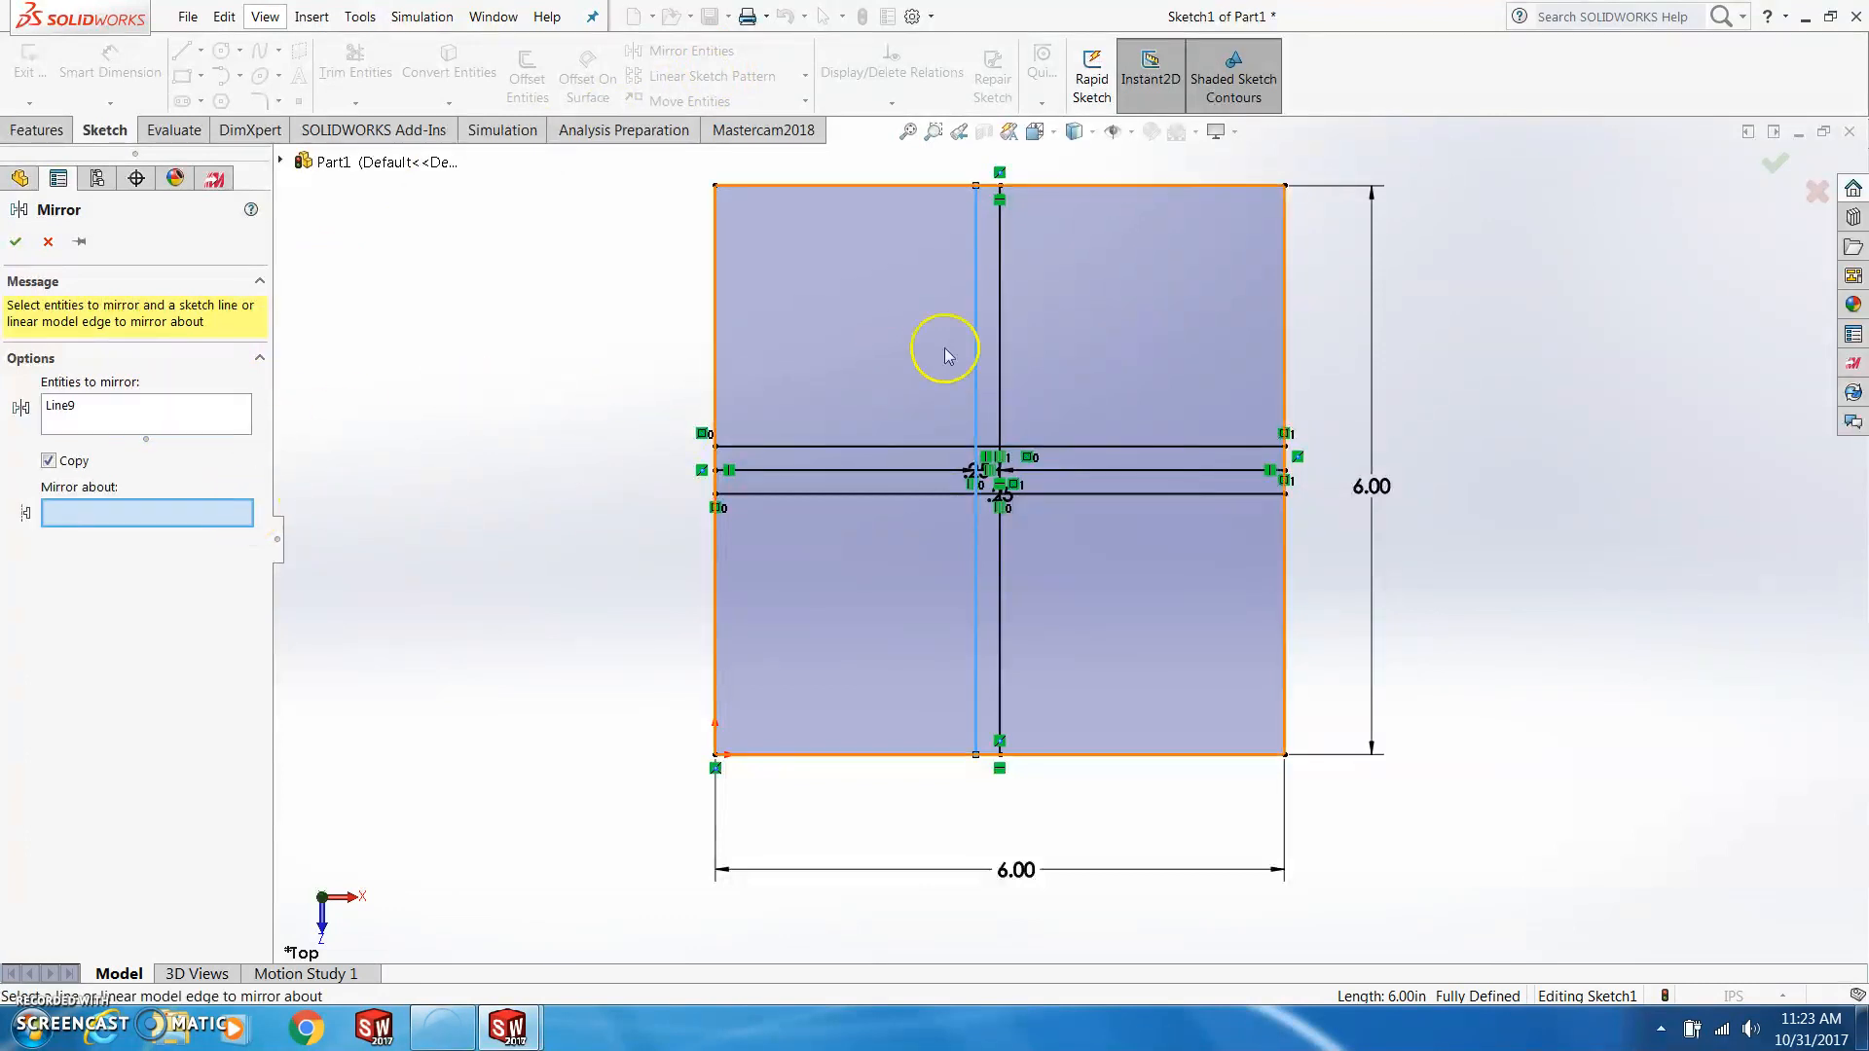
{"action": "left_click", "coordinate": [999, 324]}
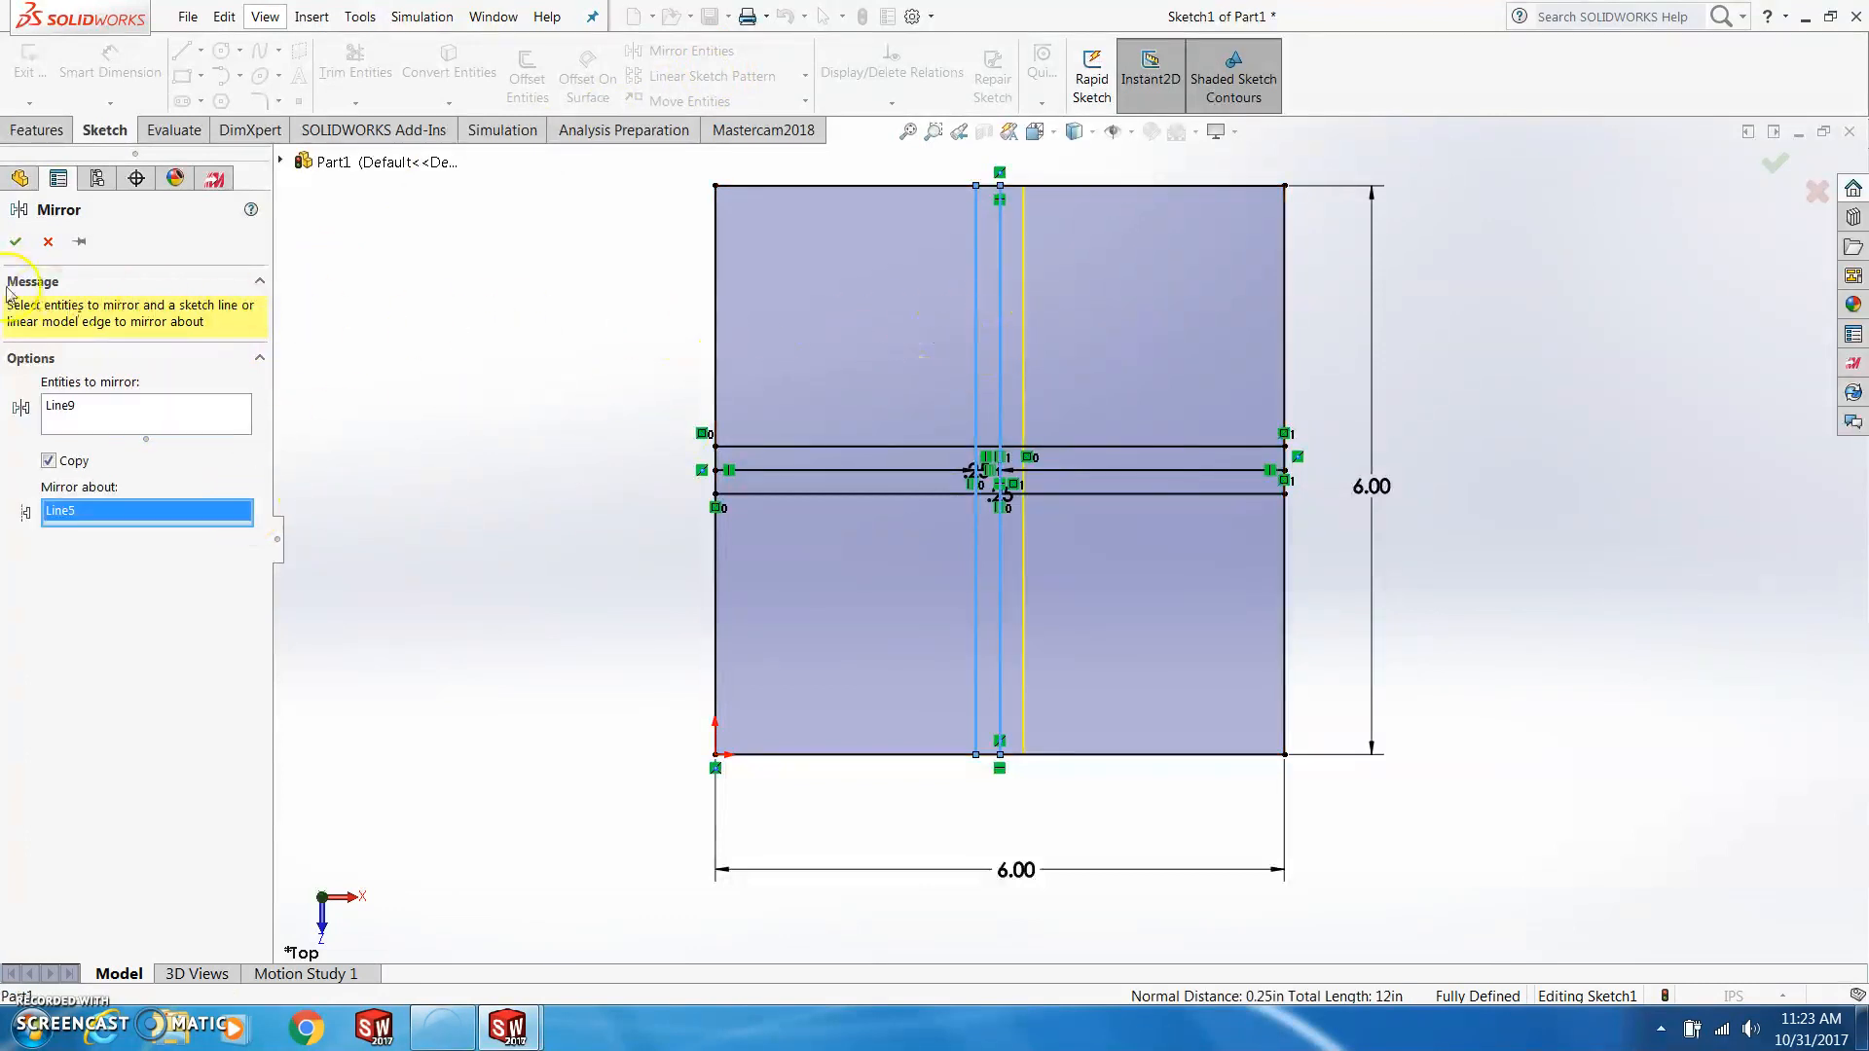
{"action": "left_click", "coordinate": [16, 242]}
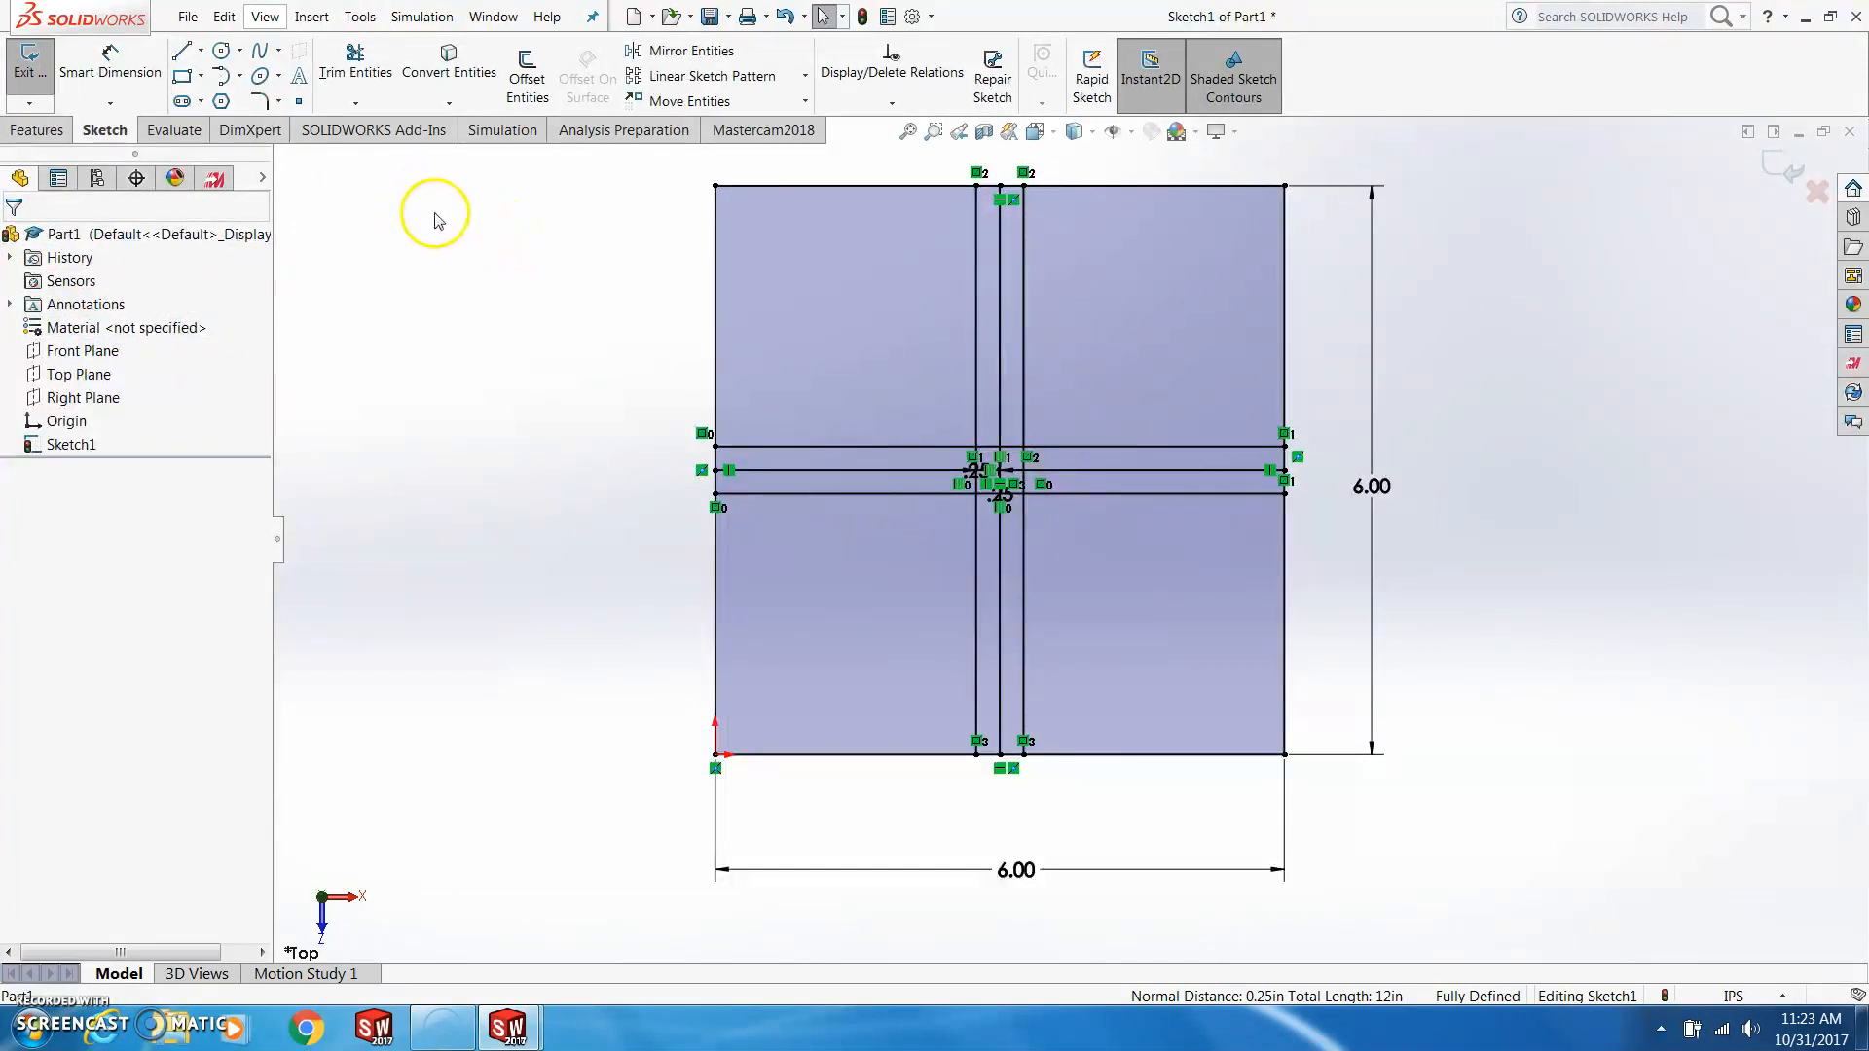
Offset the square's outline inward by 0.25 in as a chain with dimensions, and exit the sketch without extruding it
{"action": "left_click", "coordinate": [527, 75]}
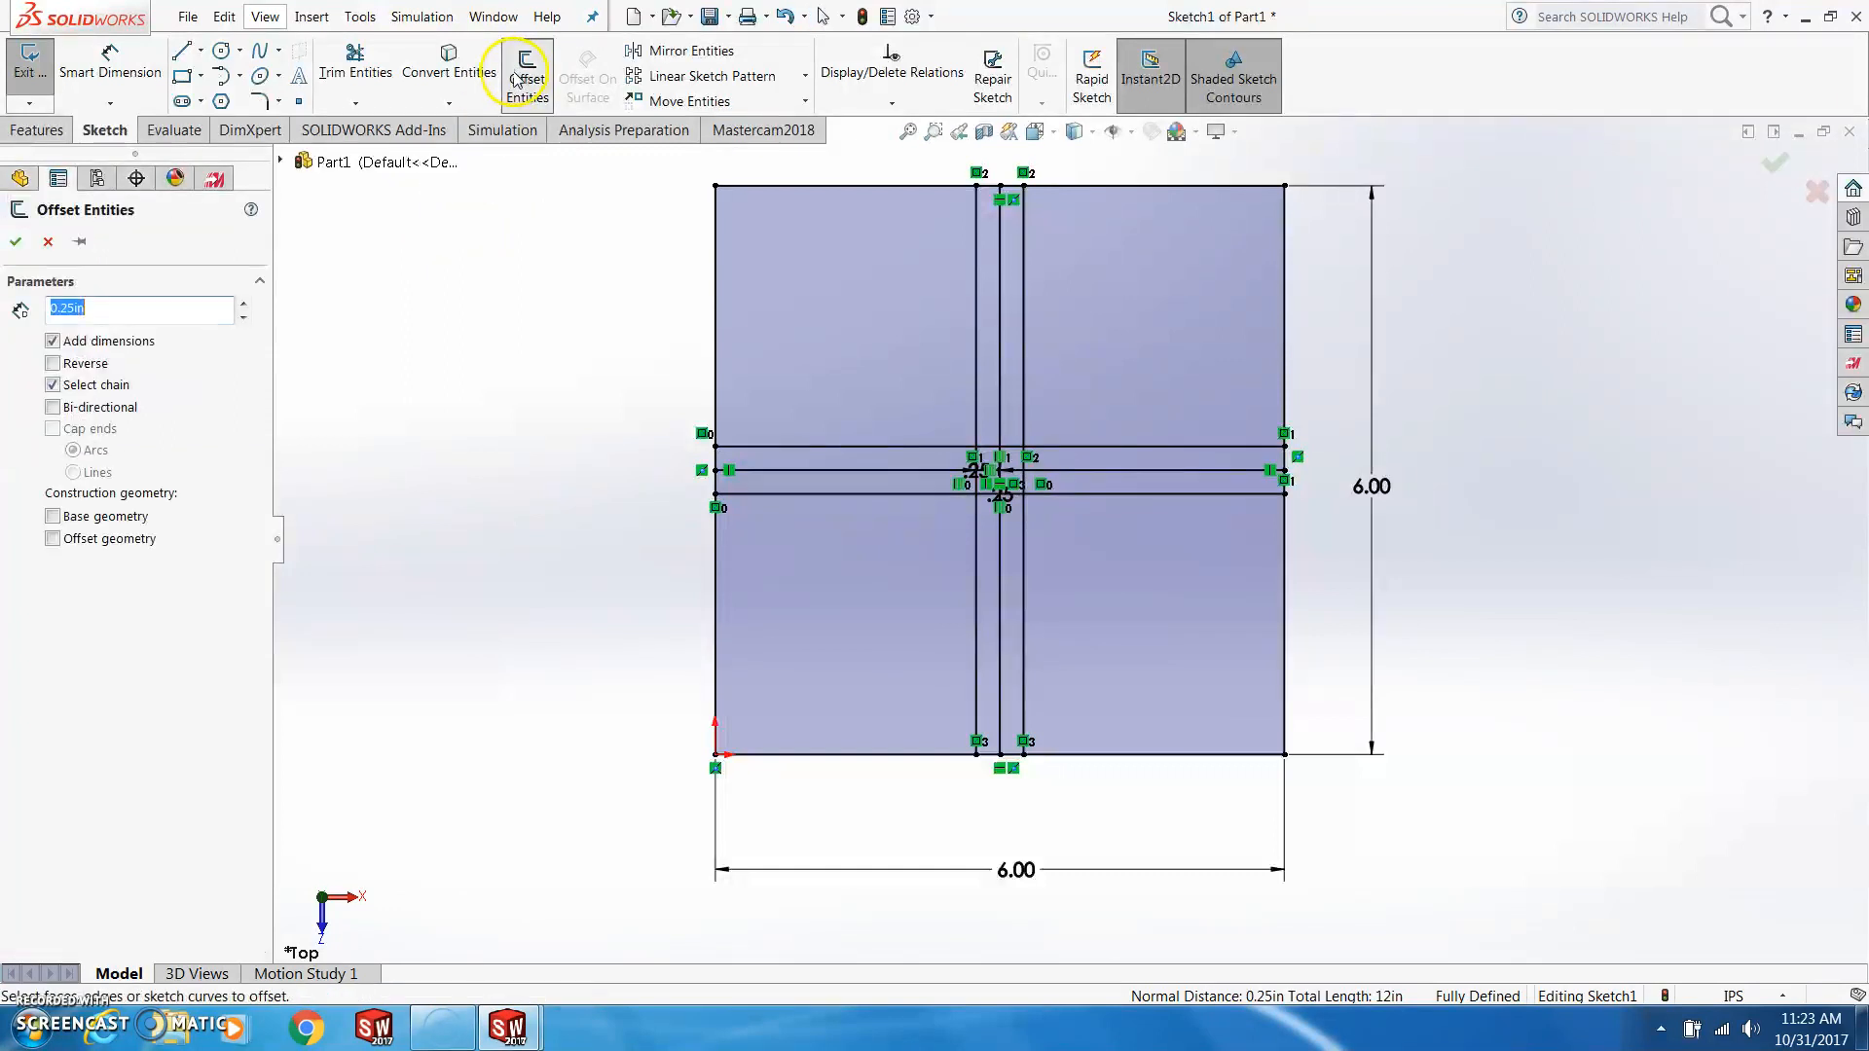
{"action": "left_click", "coordinate": [714, 327]}
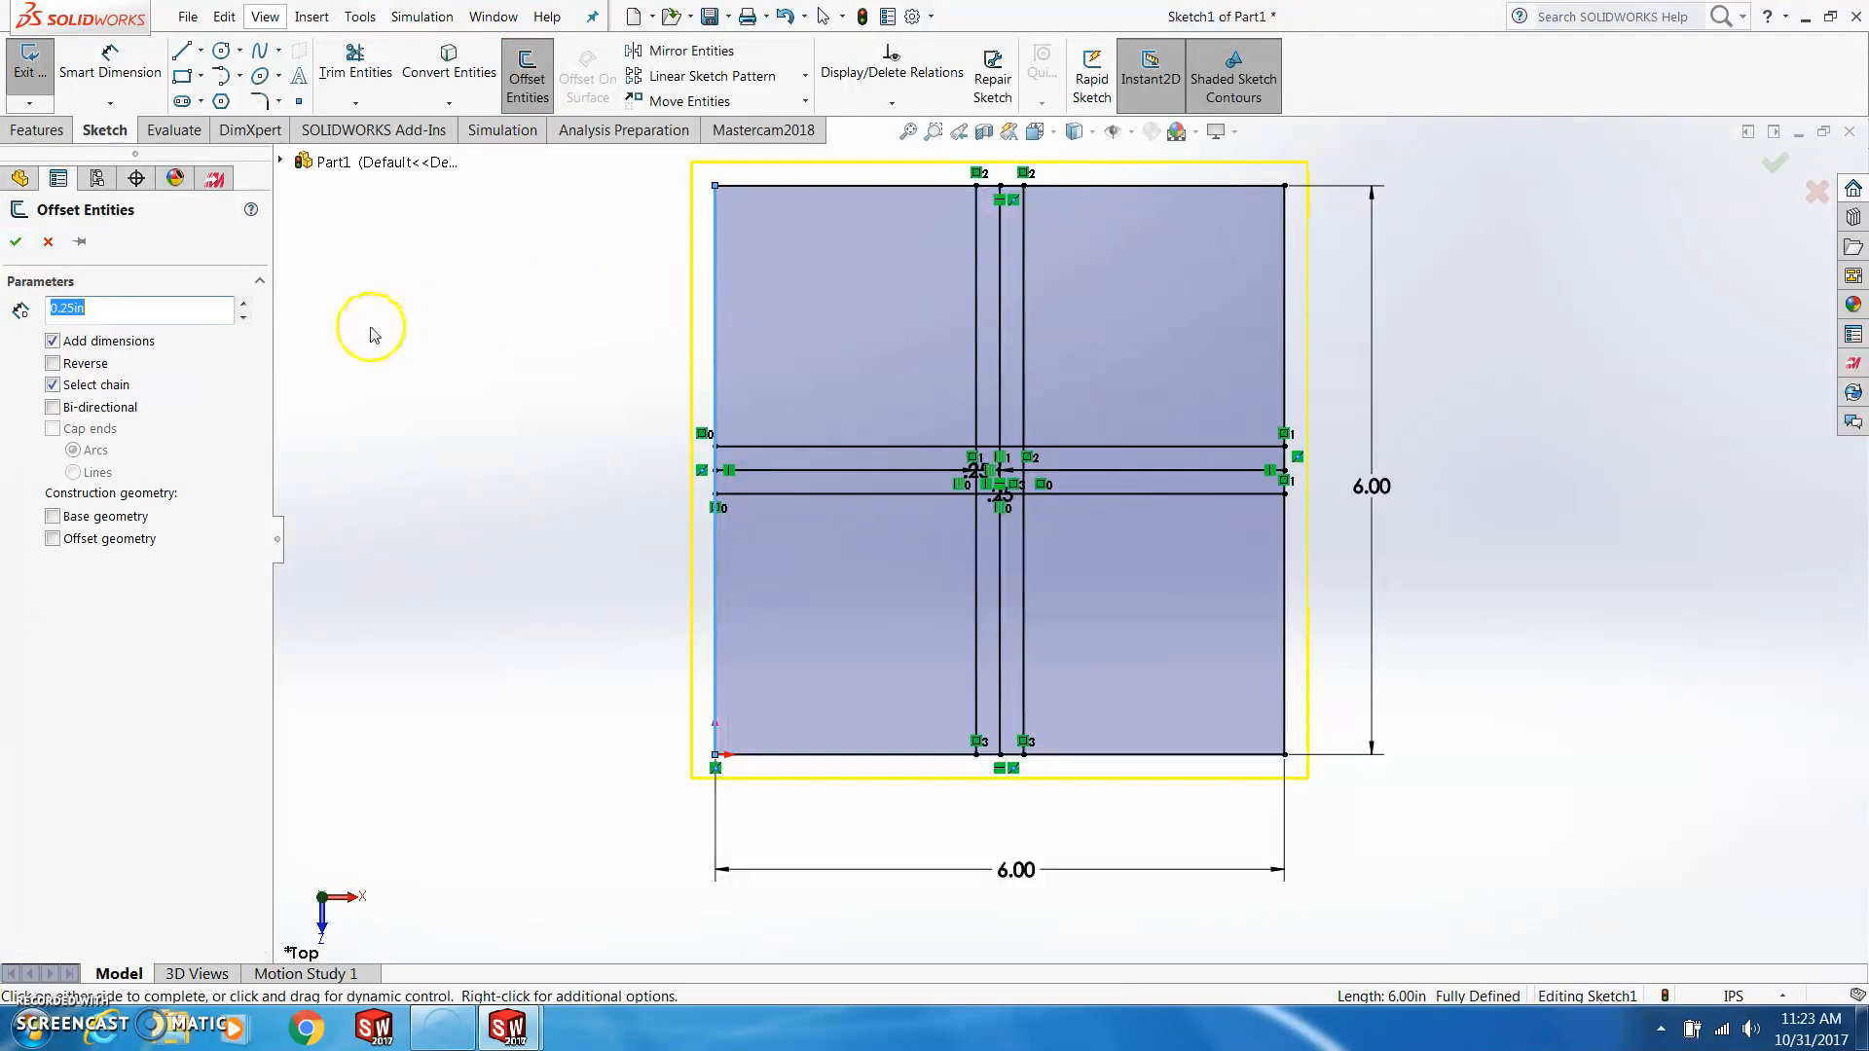
{"action": "left_click", "coordinate": [53, 364]}
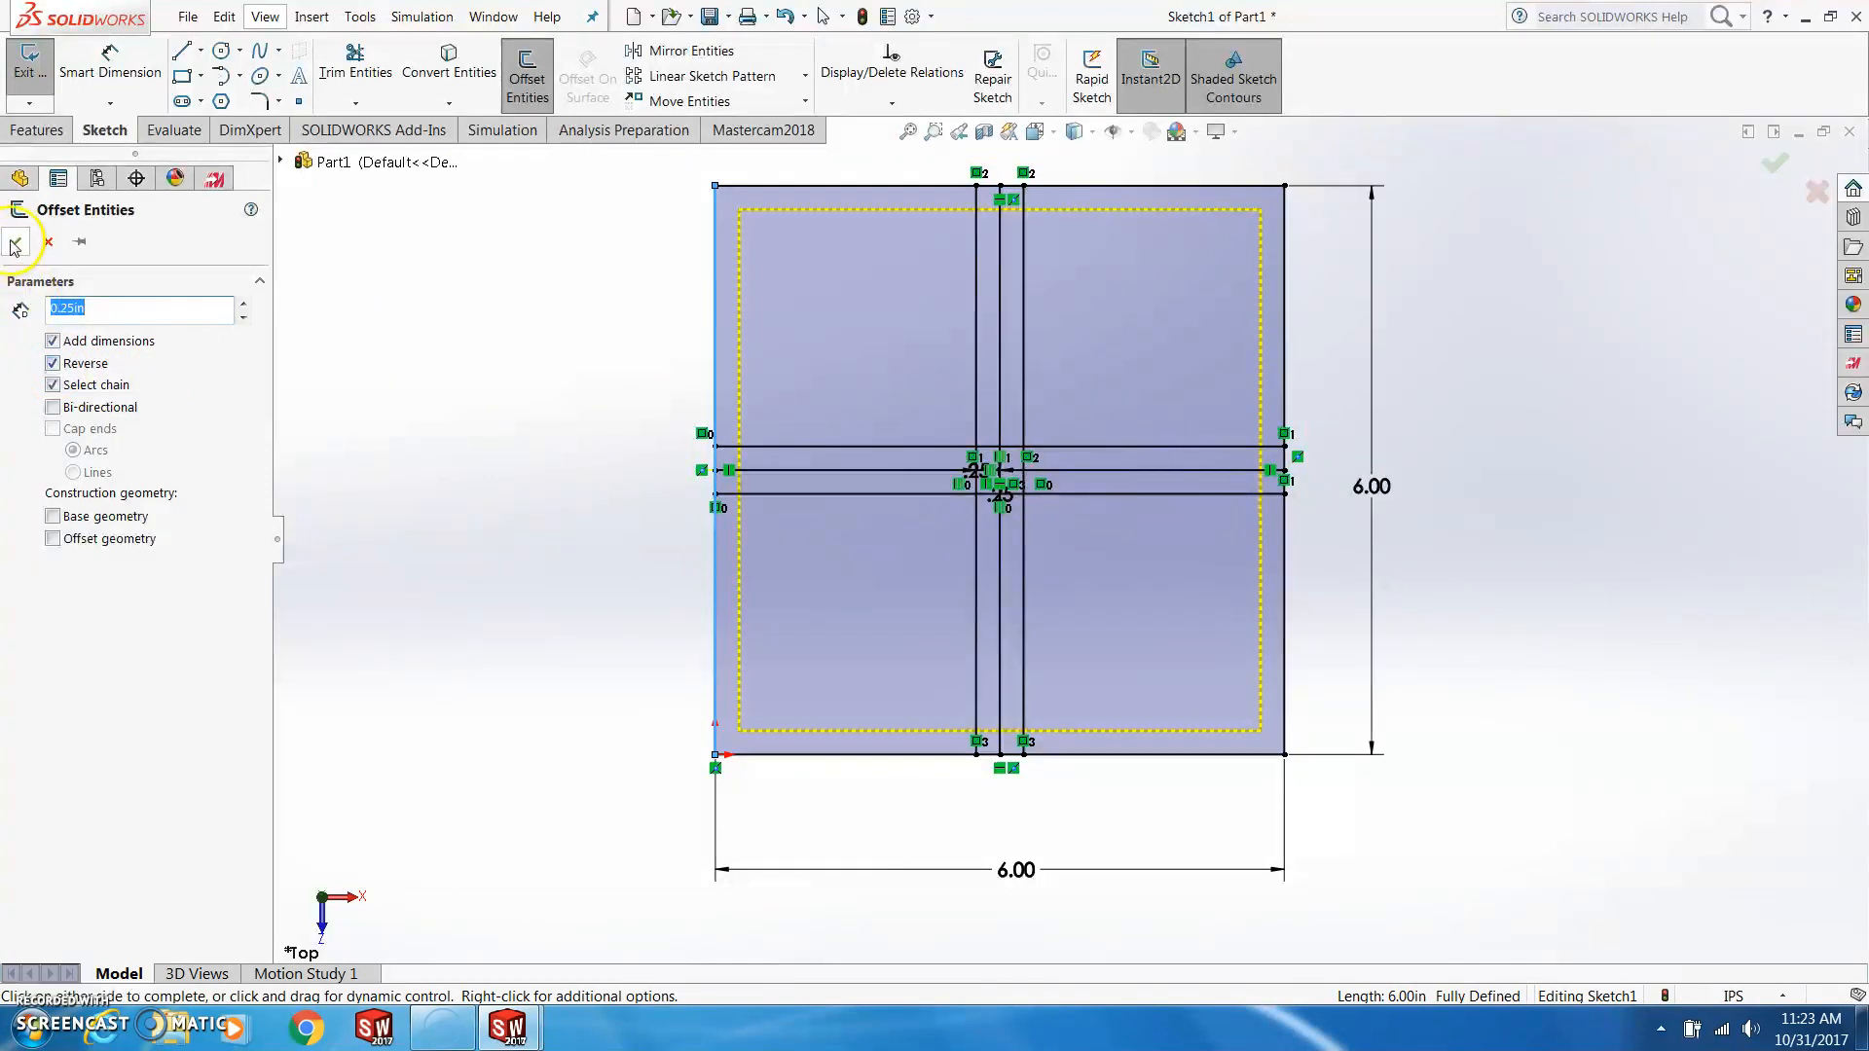
{"action": "left_click", "coordinate": [15, 242]}
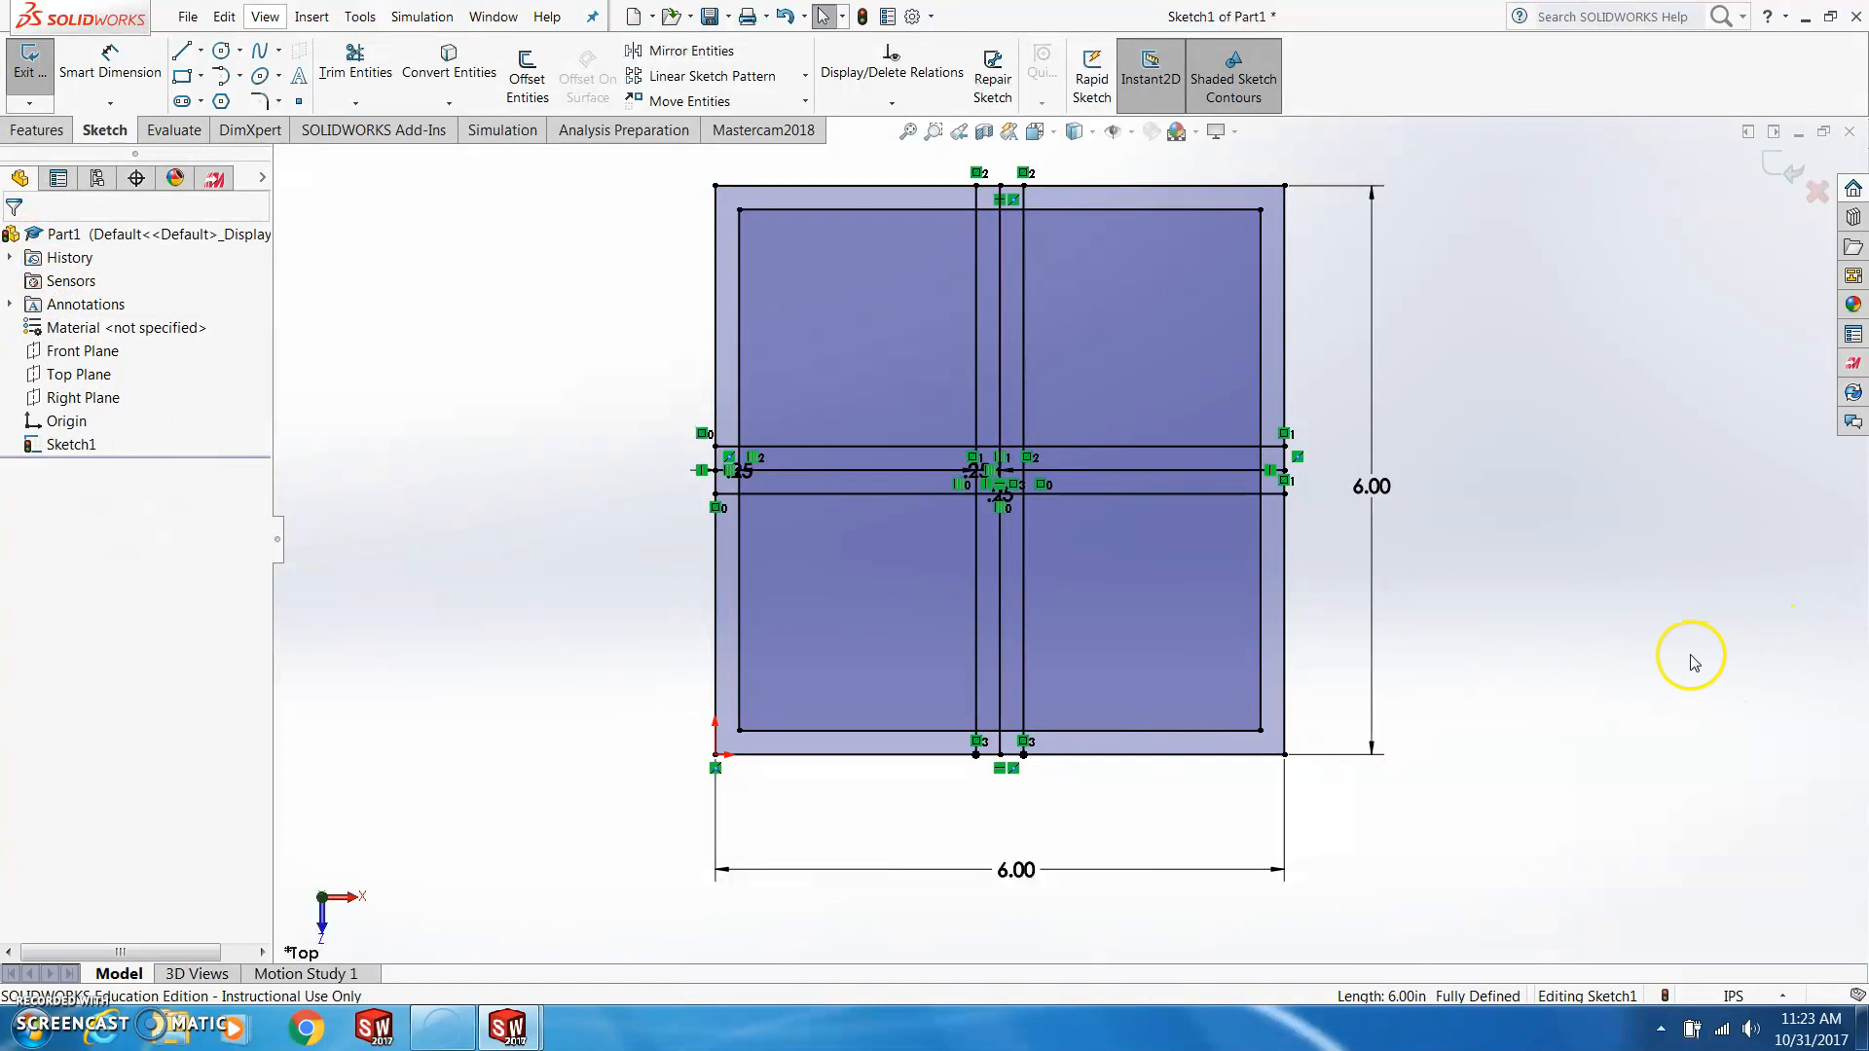
{"action": "left_click", "coordinate": [25, 75]}
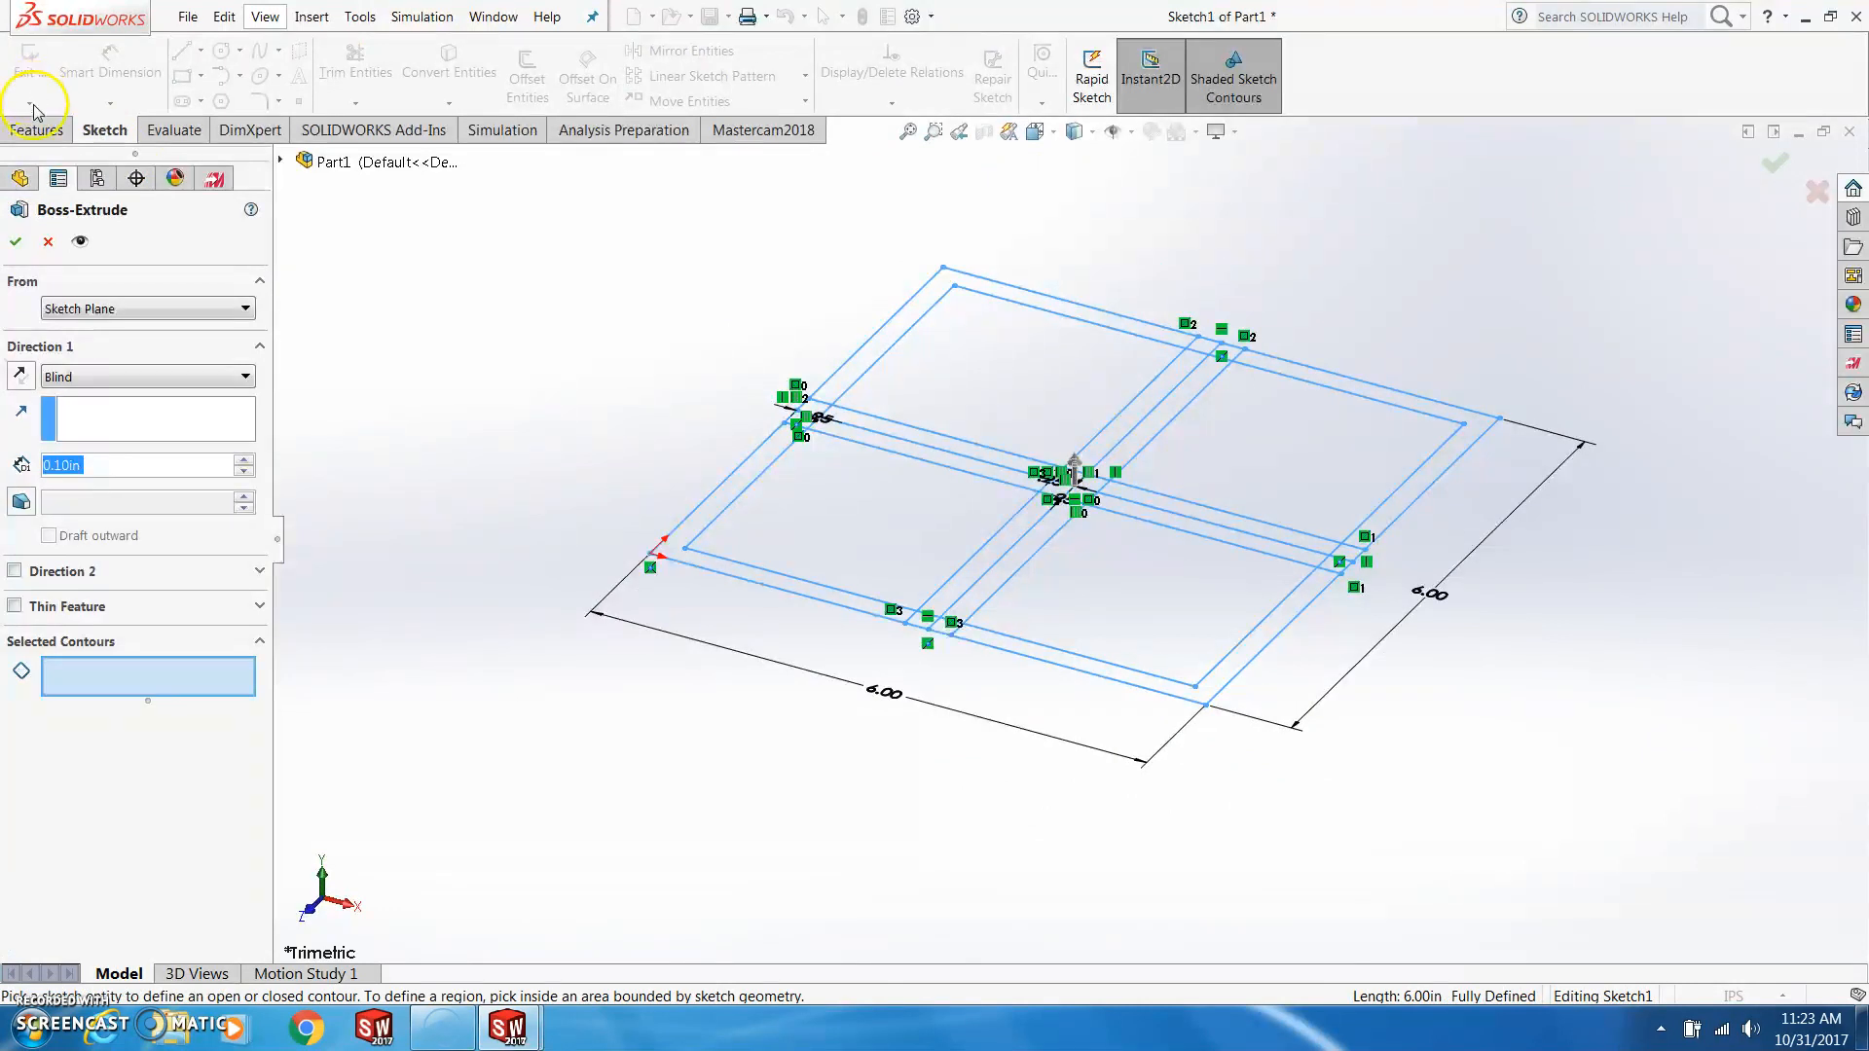
{"action": "left_click", "coordinate": [48, 243]}
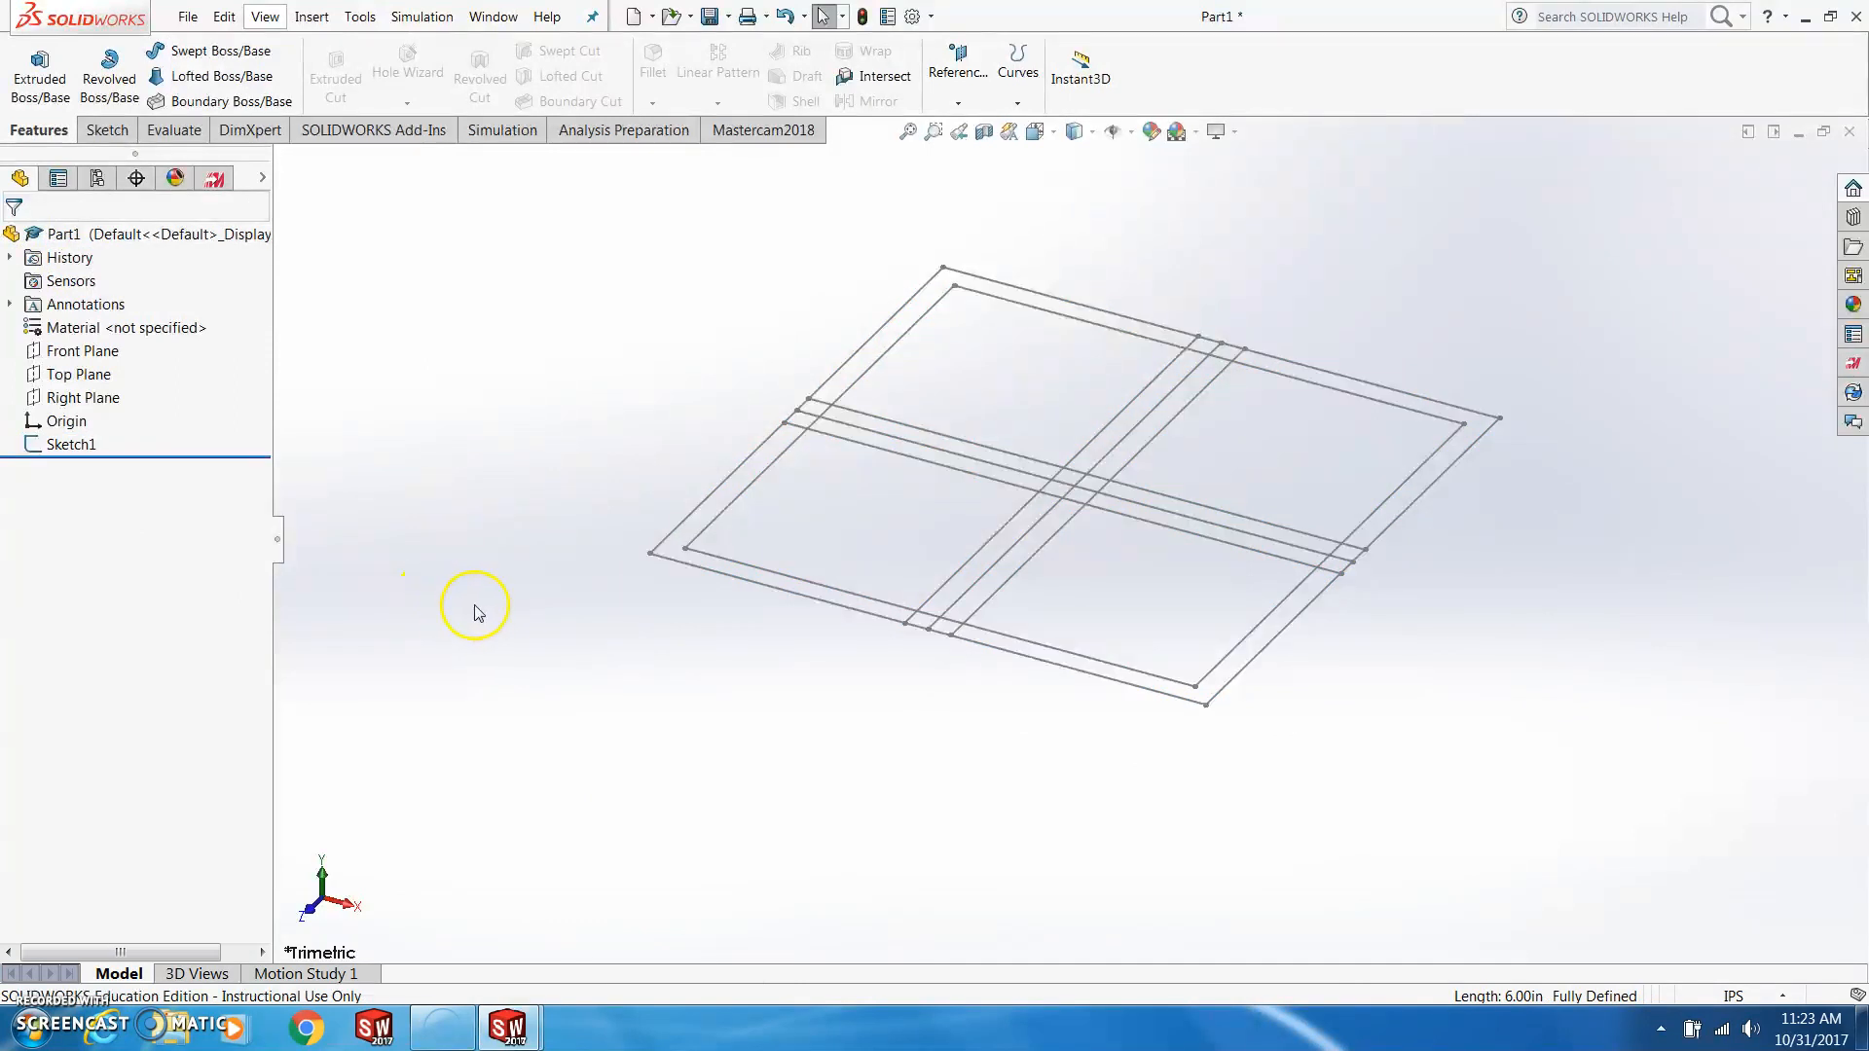
Start a Mastercam 2D Contour toolpath and chain the four outer lines of the square as its geometry
{"action": "left_click", "coordinate": [763, 132]}
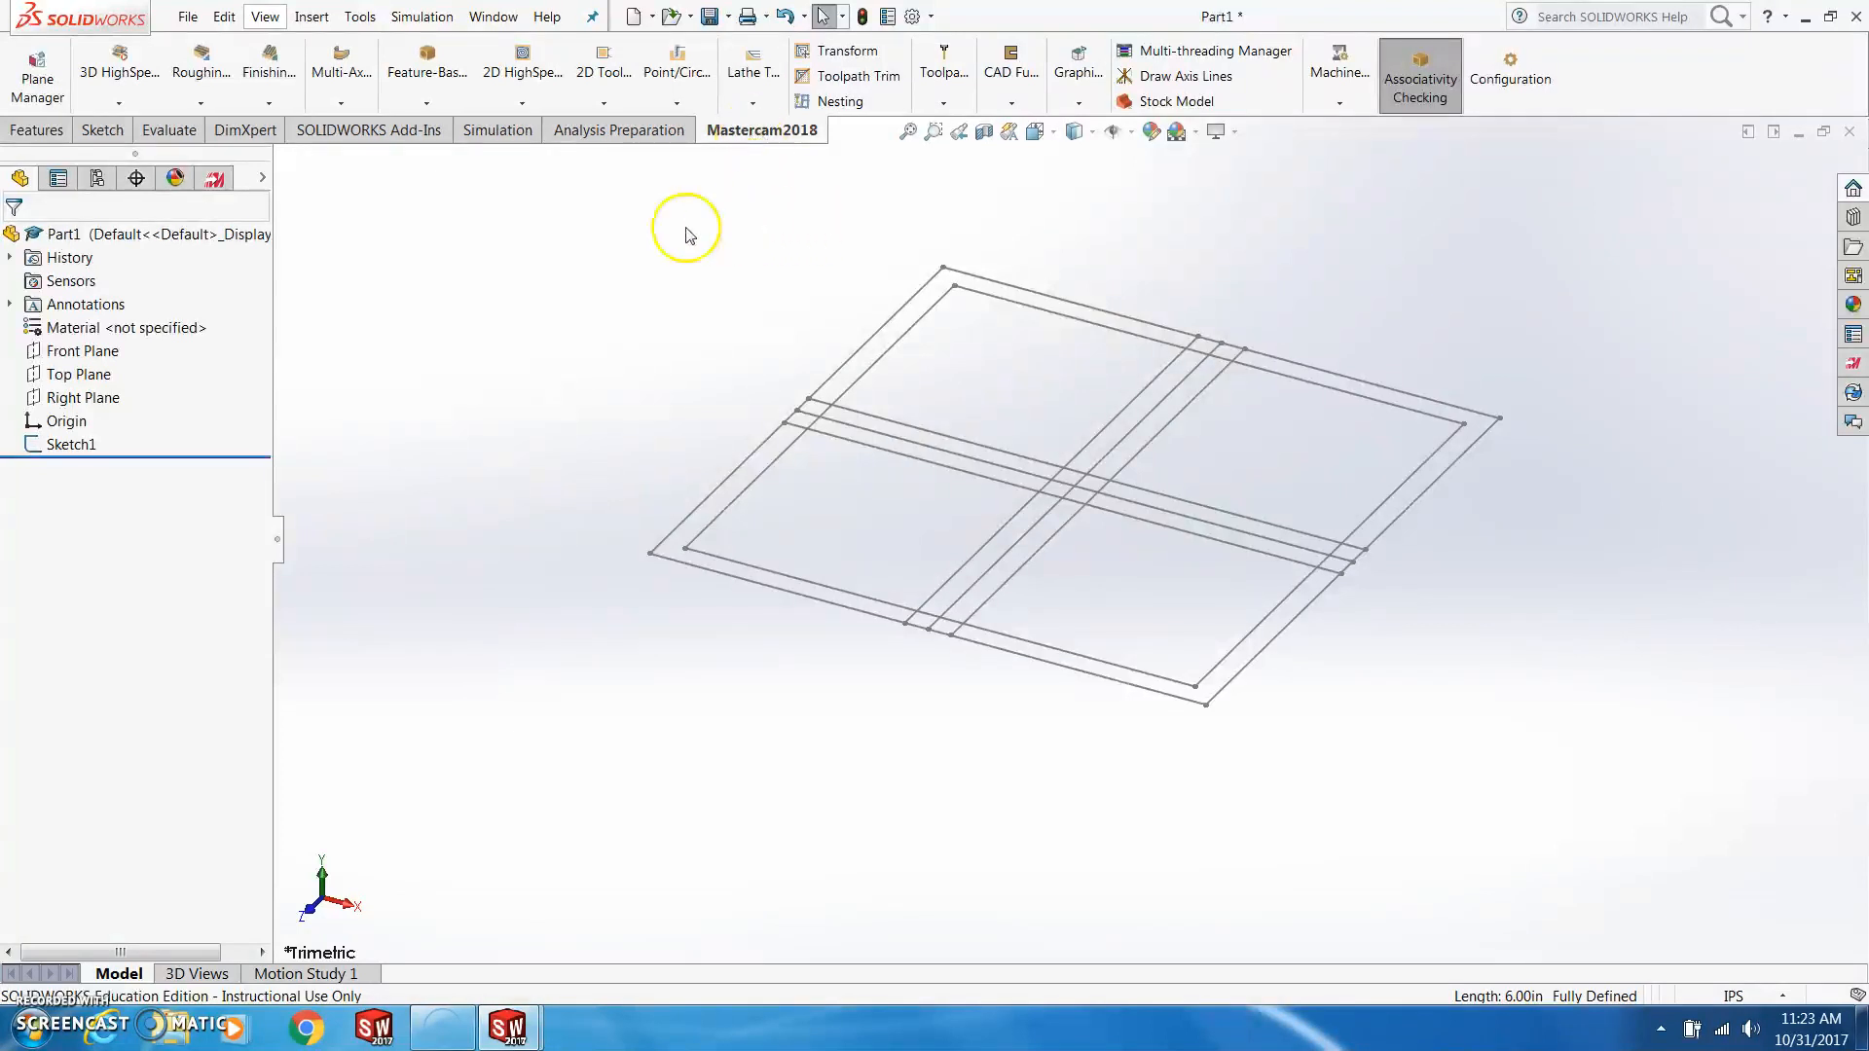
{"action": "left_click", "coordinate": [604, 63]}
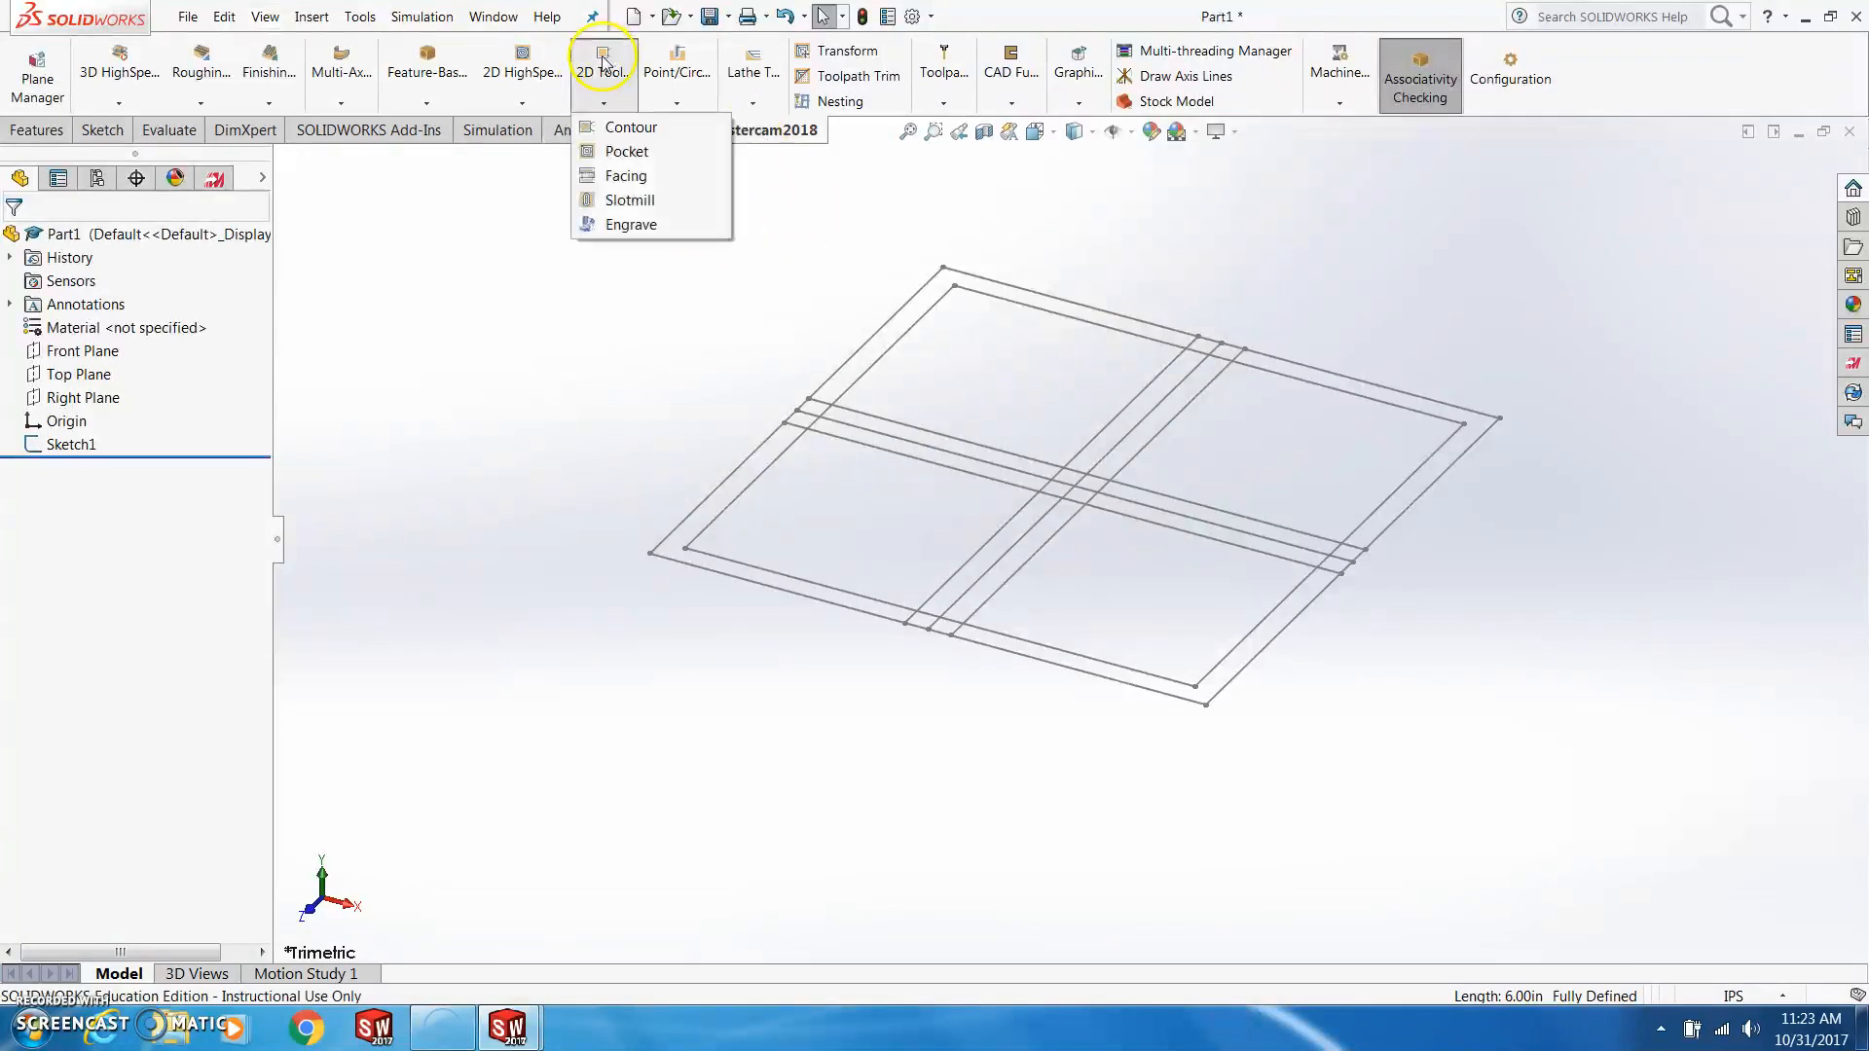
{"action": "left_click", "coordinate": [619, 128]}
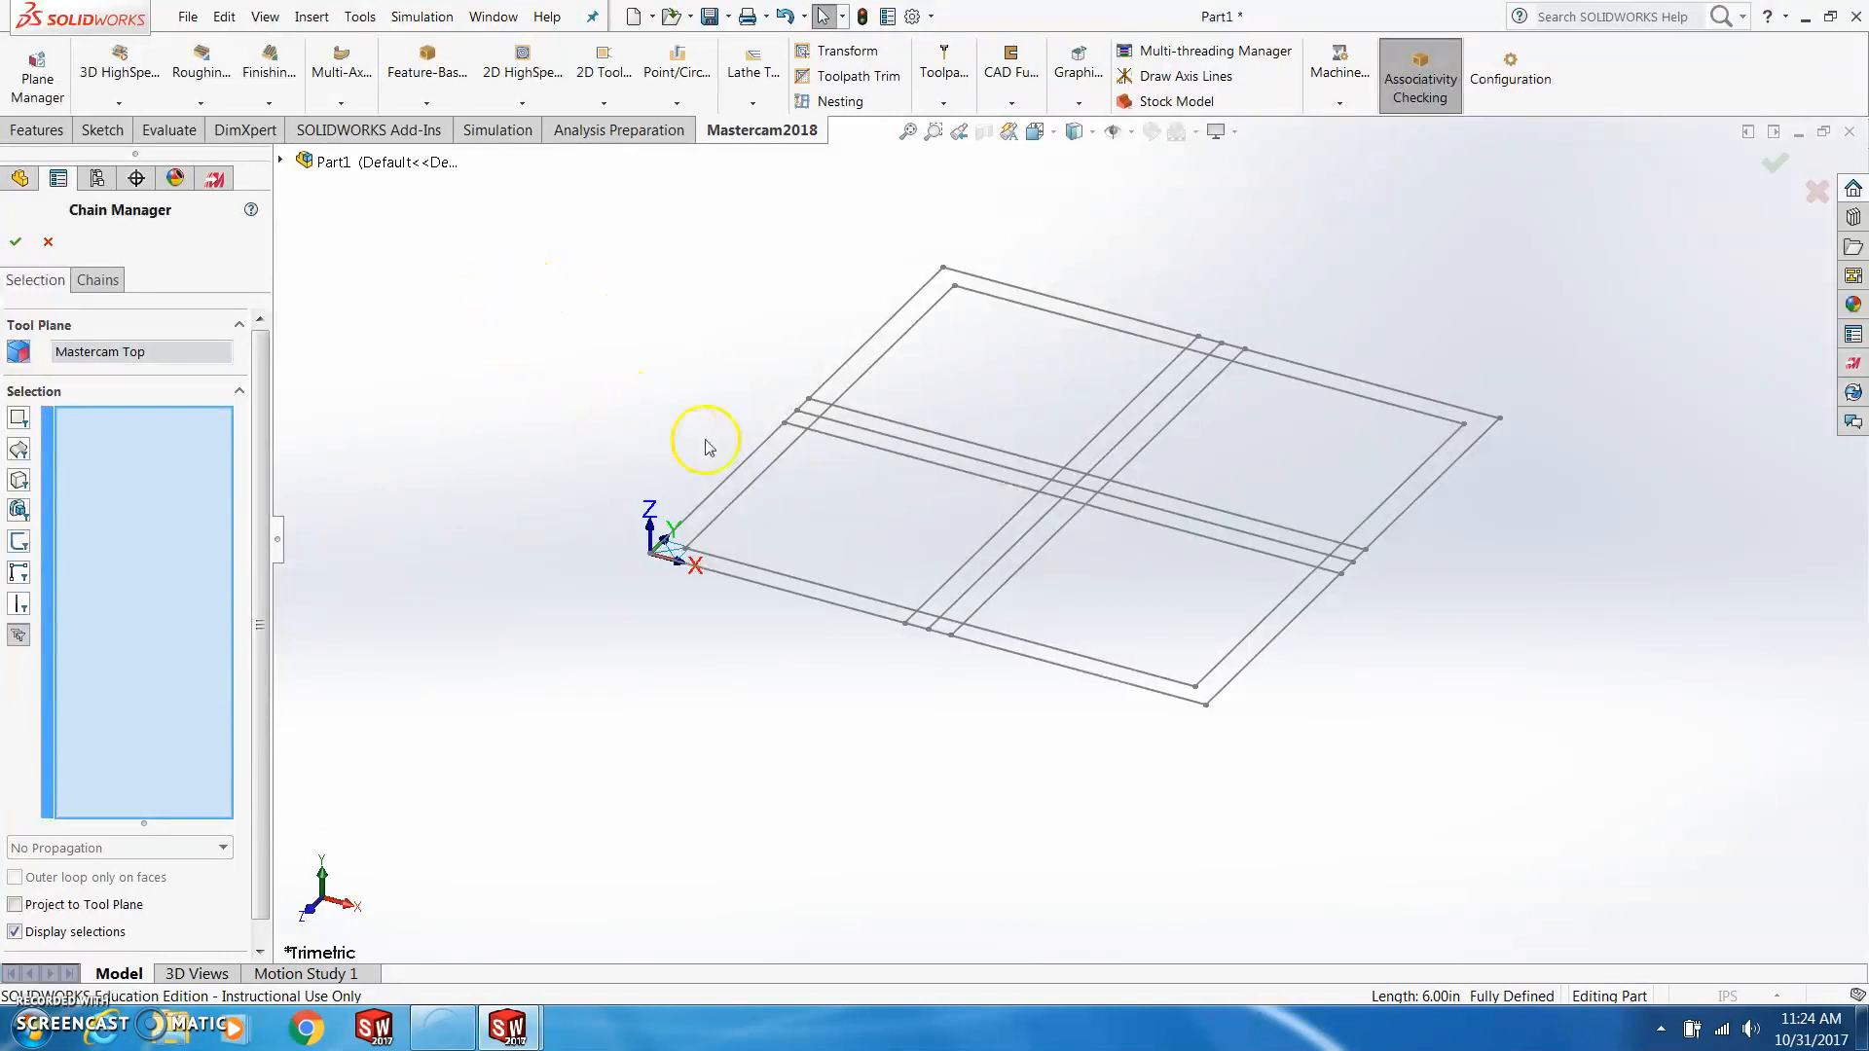
{"action": "left_click", "coordinate": [742, 468]}
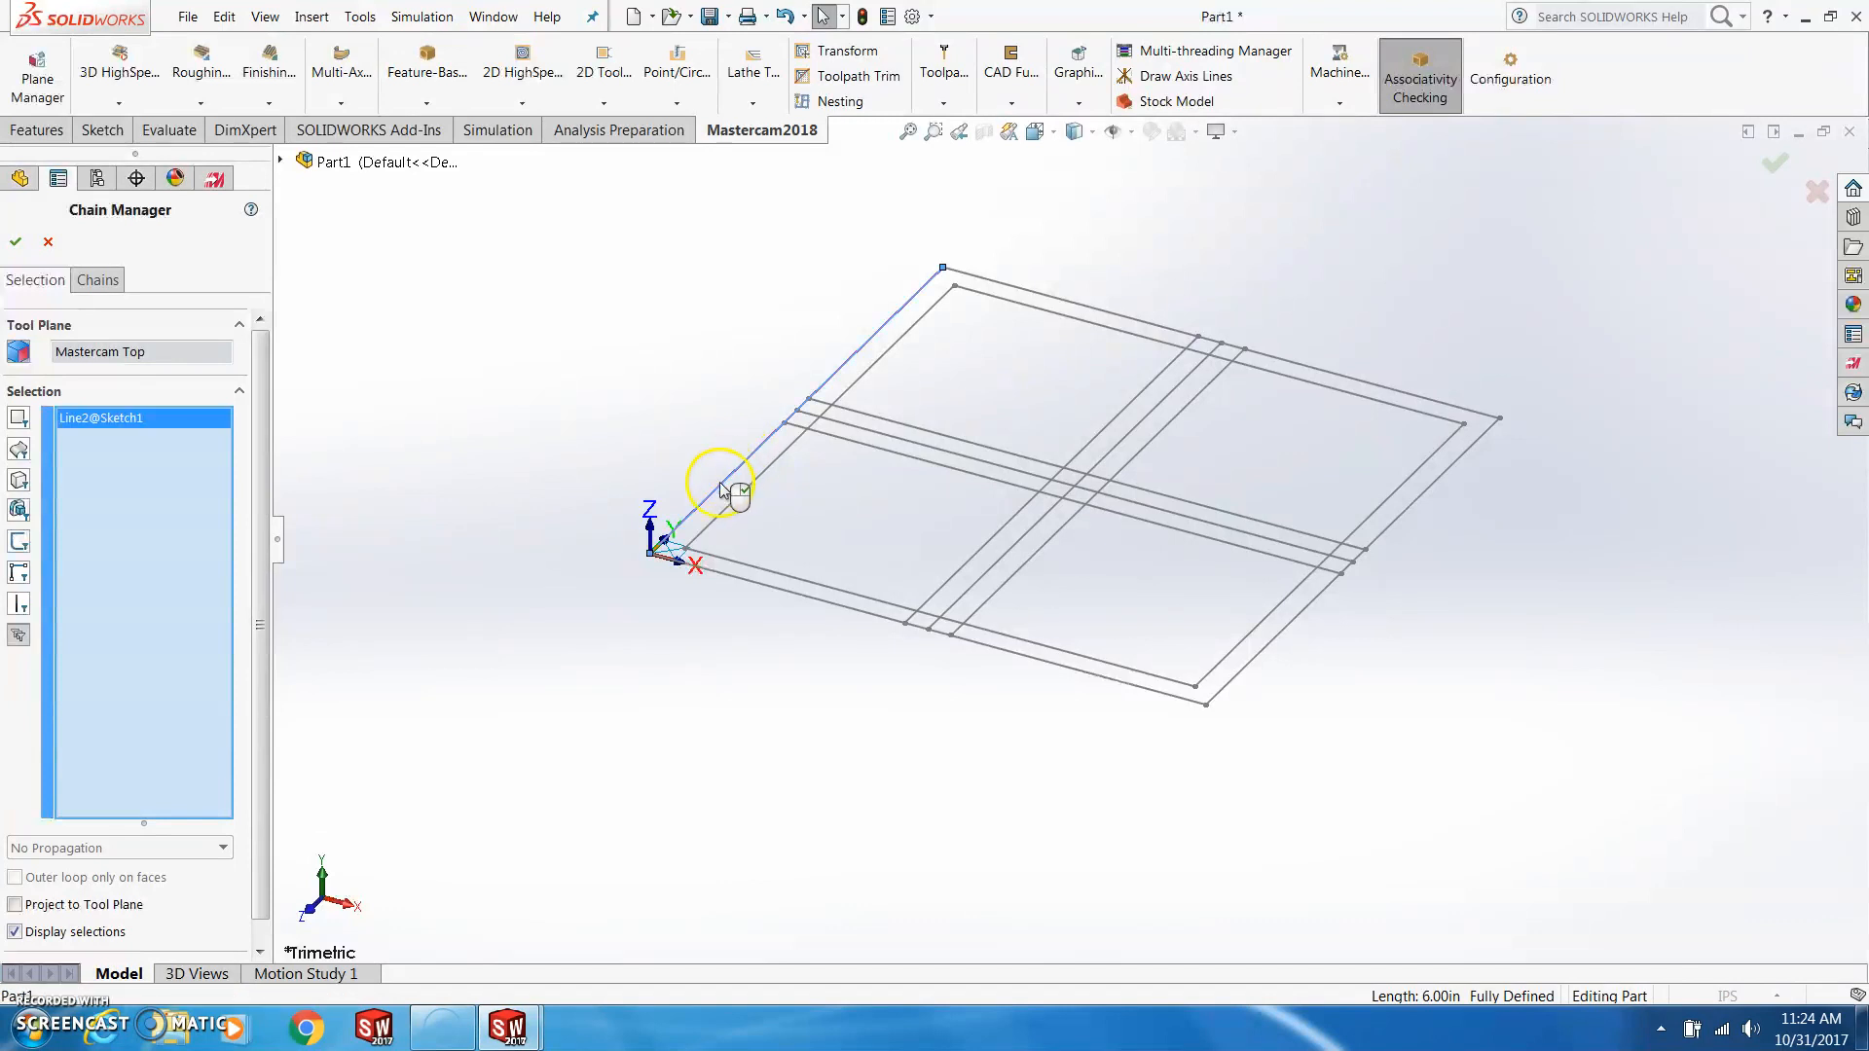
{"action": "left_click", "coordinate": [742, 584]}
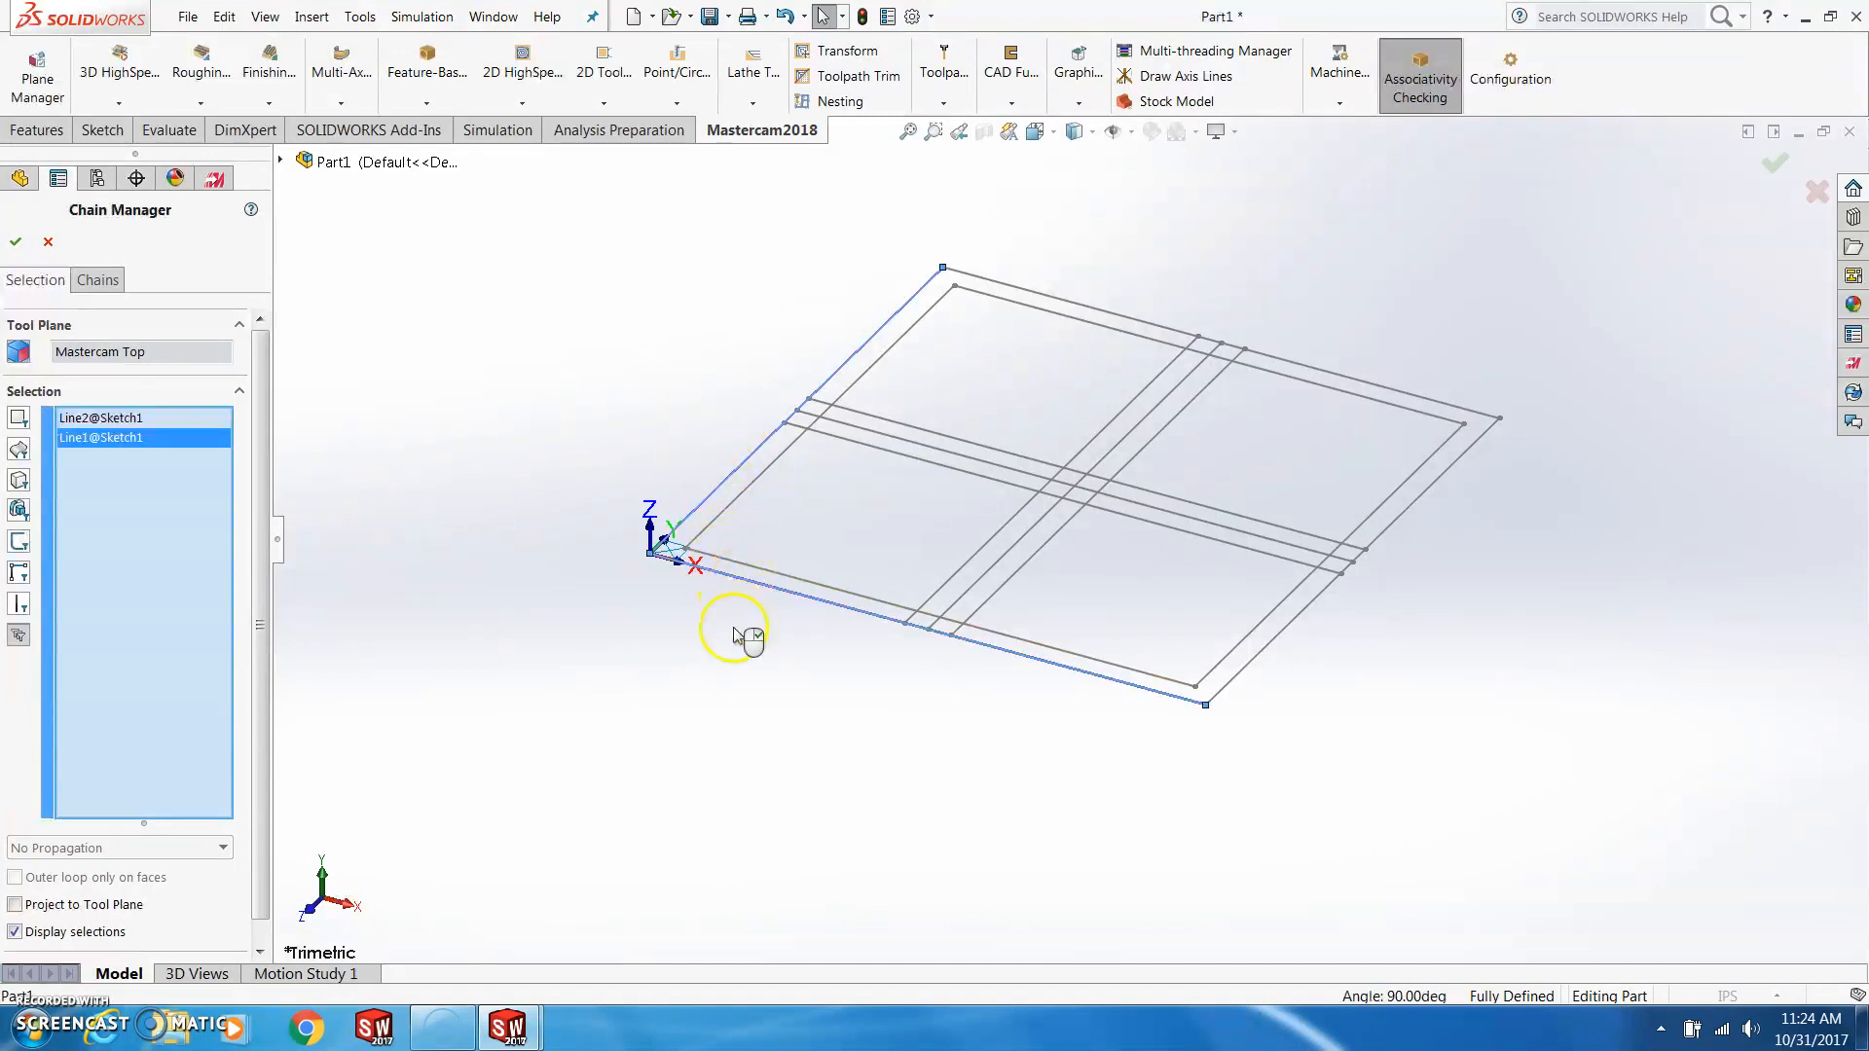
{"action": "left_click", "coordinate": [1253, 671]}
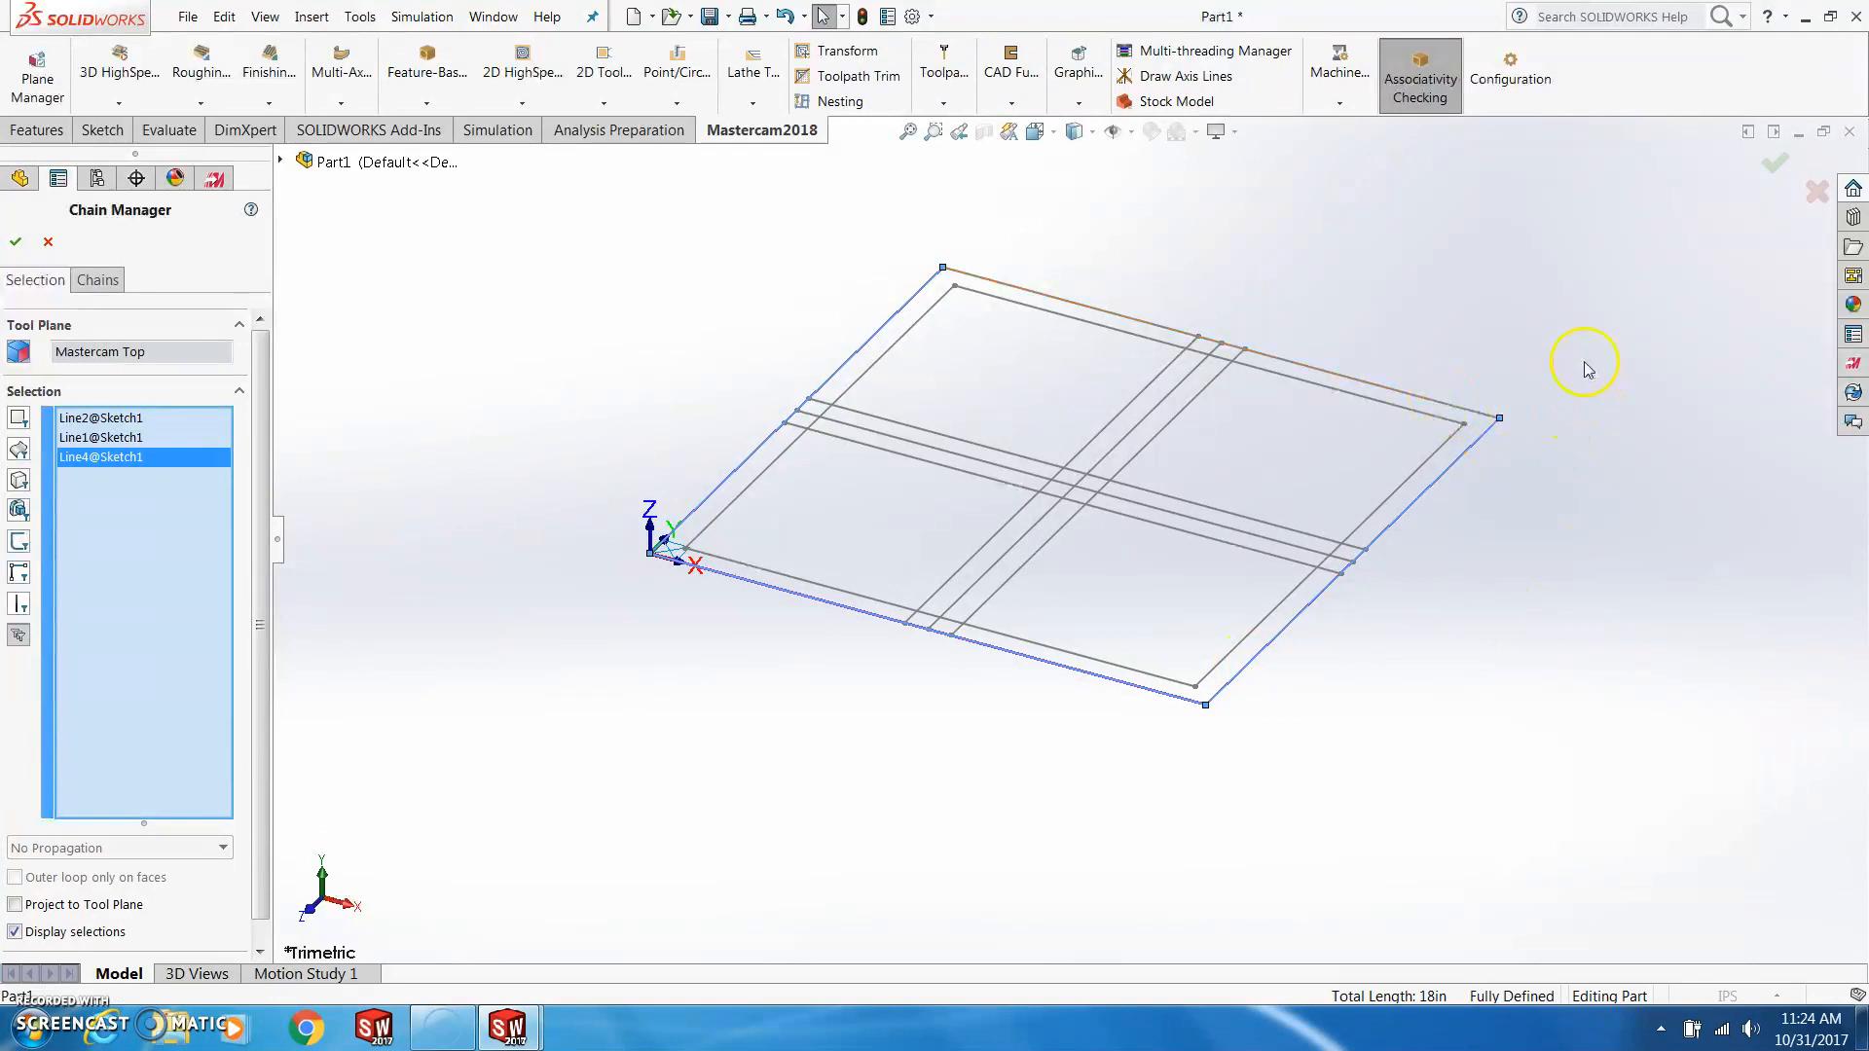
{"action": "left_click", "coordinate": [1431, 407]}
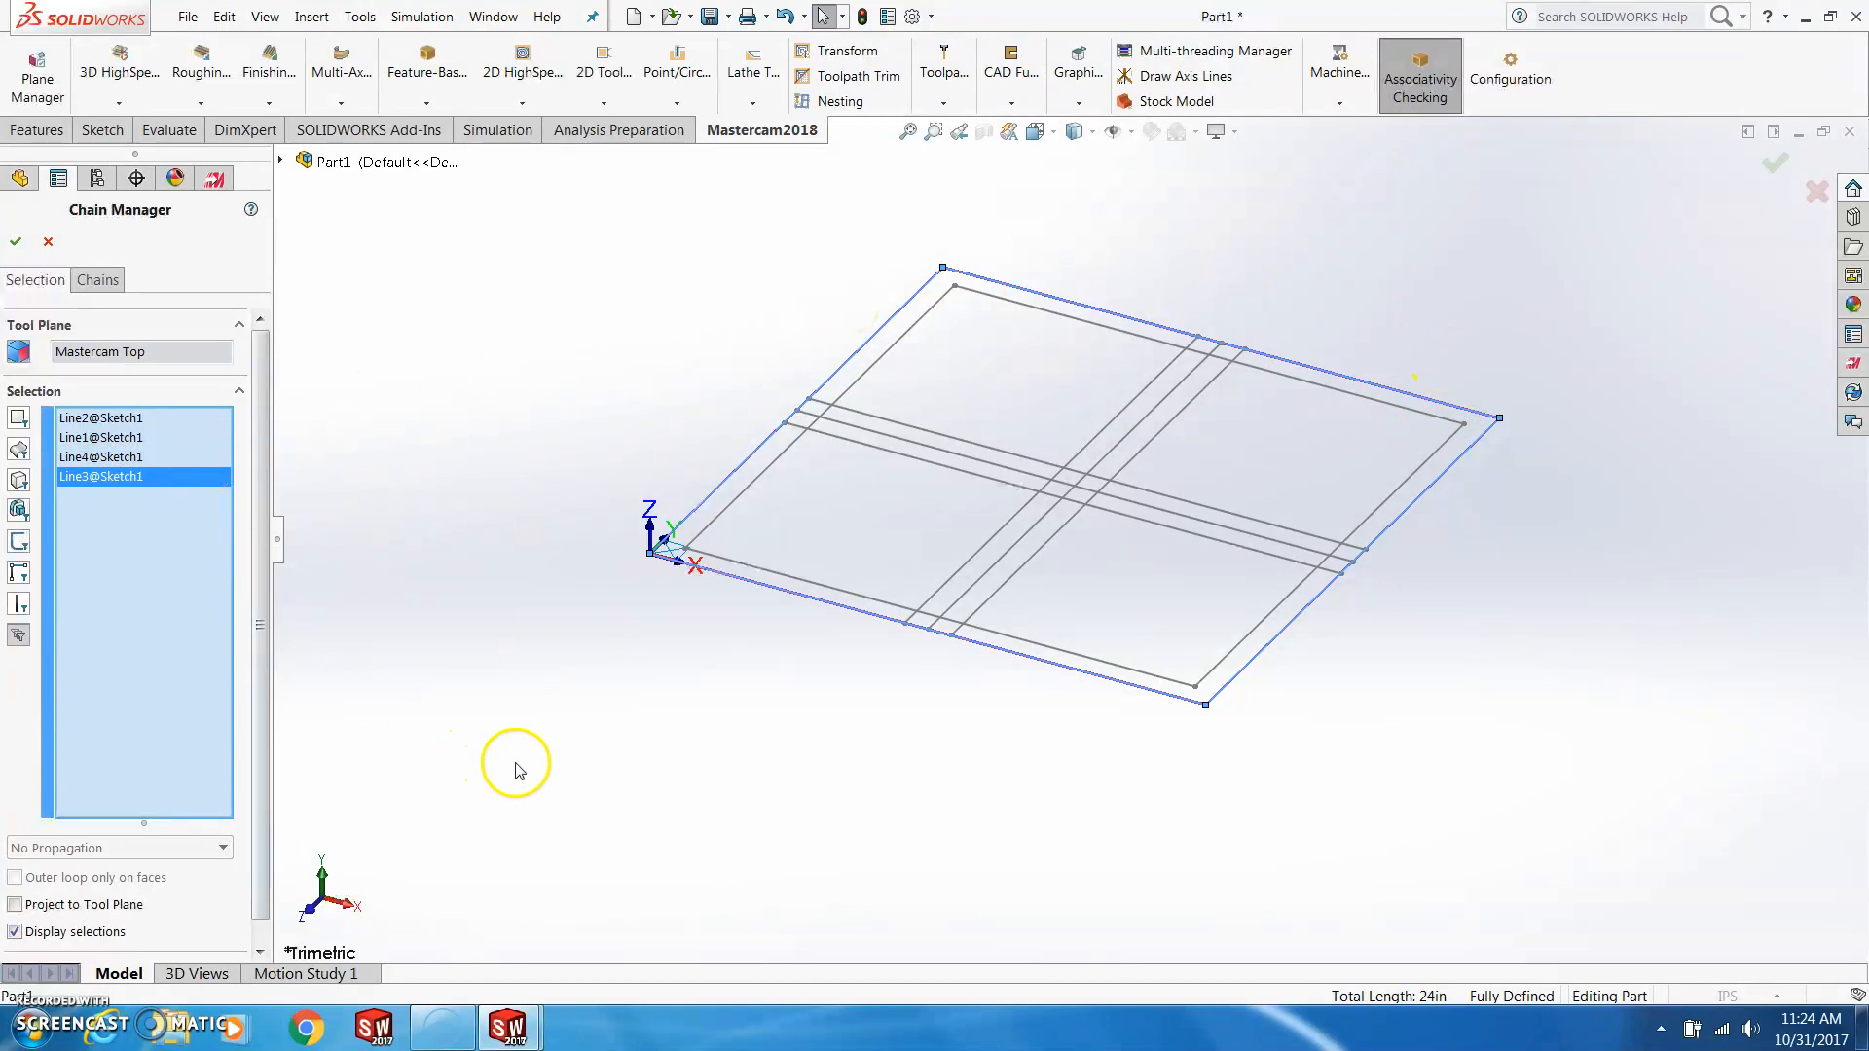
{"action": "left_click", "coordinate": [15, 242]}
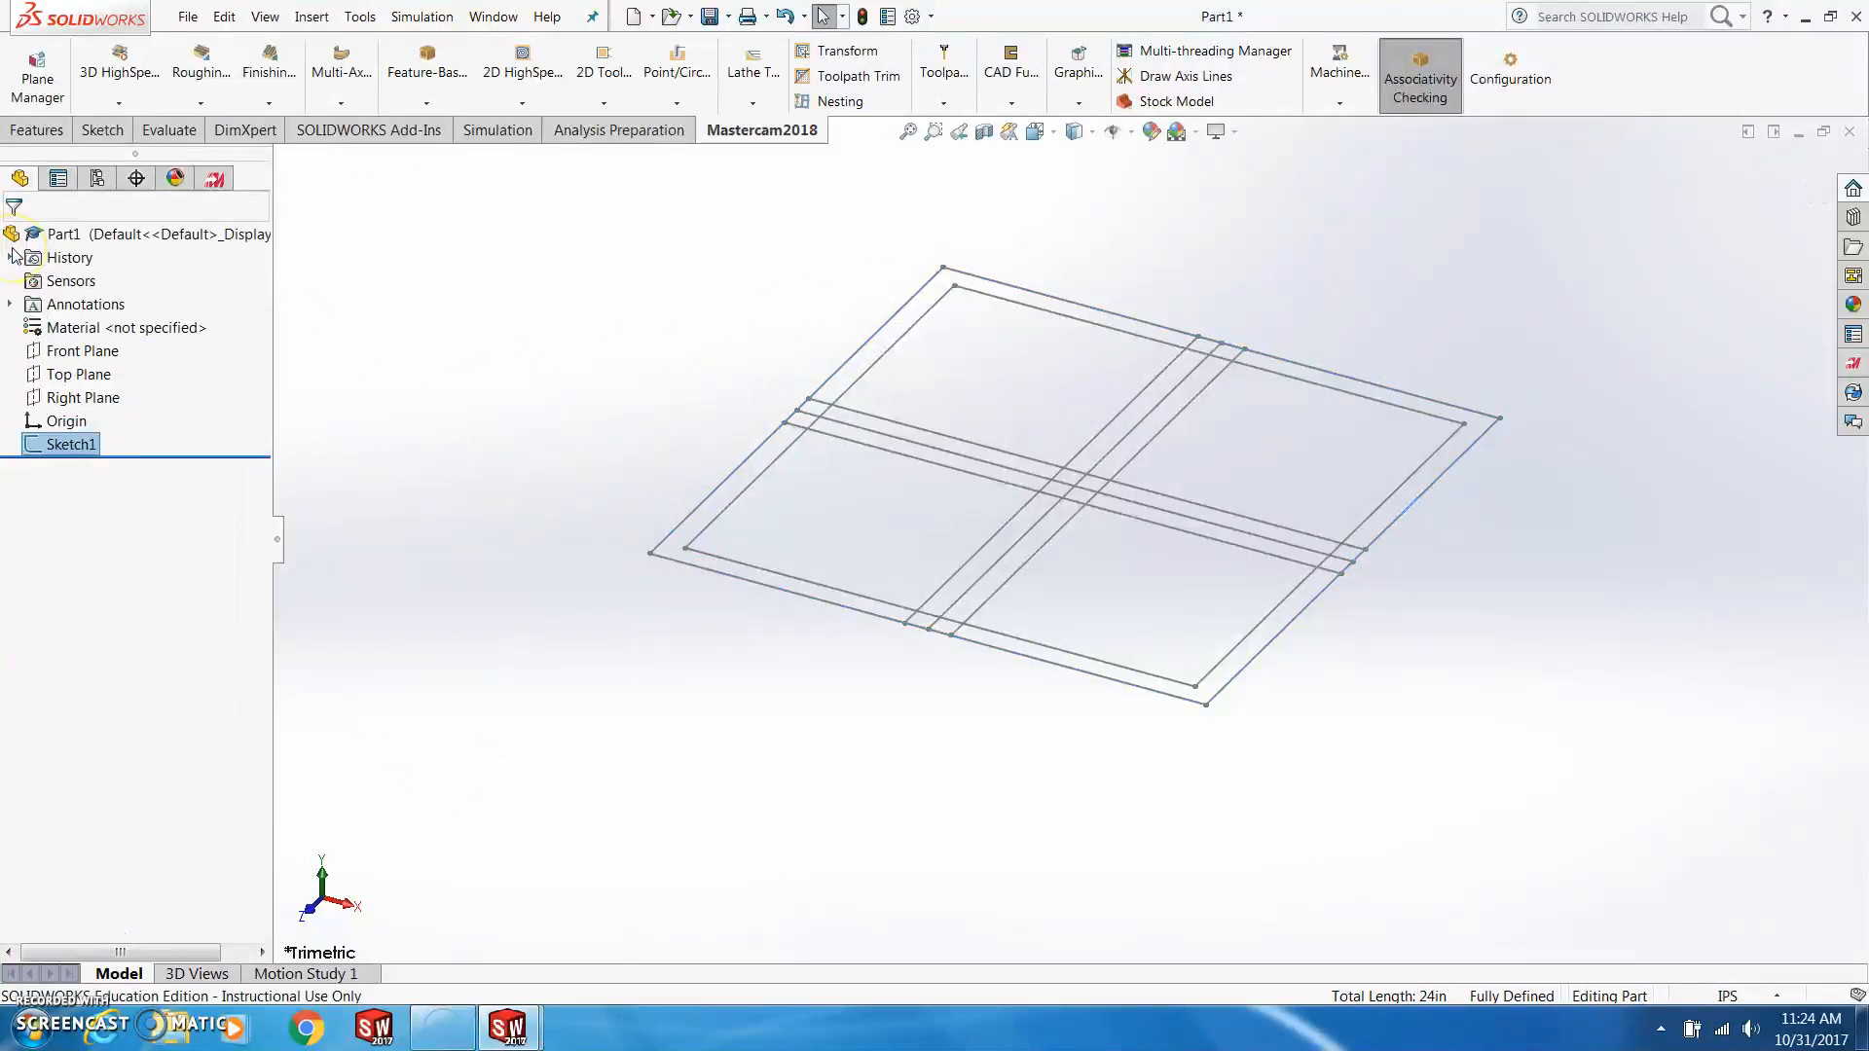
Keep Contour as the toolpath type and choose the 1/4 flat endmill (0.25 diameter) from the tool library
{"action": "left_click", "coordinate": [319, 148]}
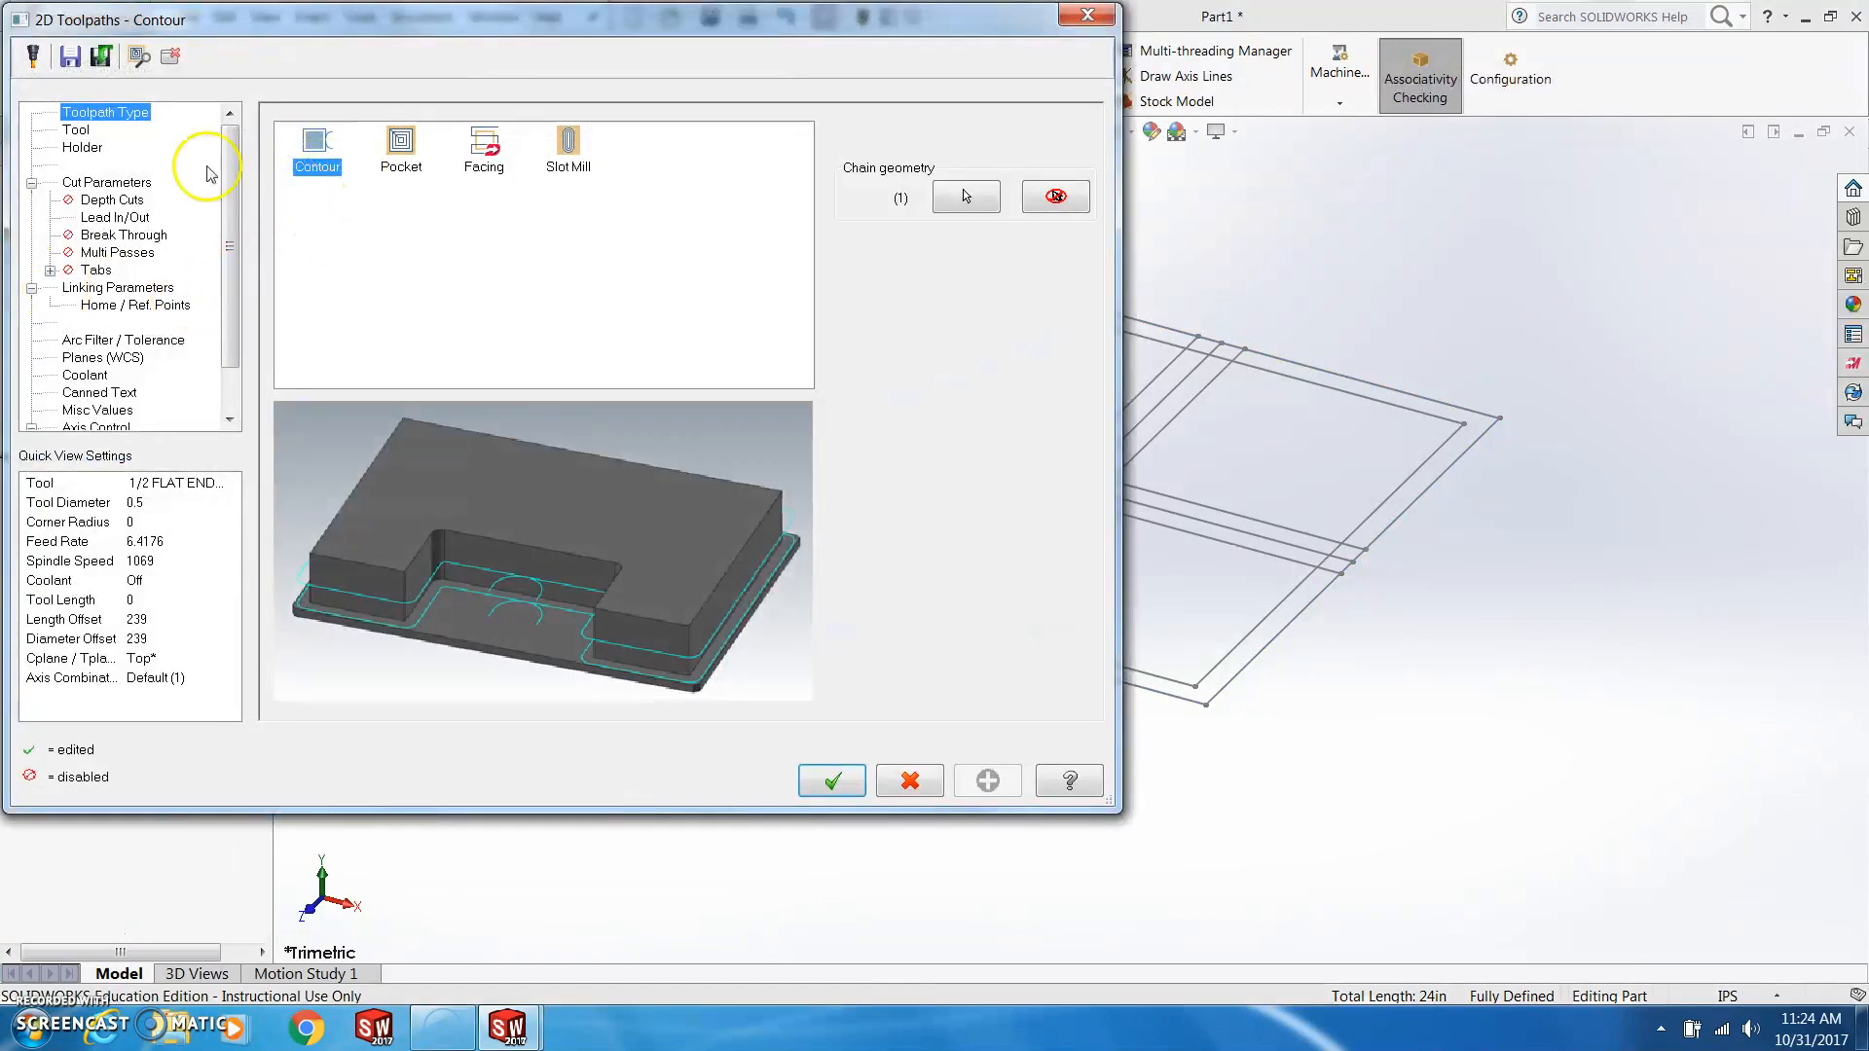
{"action": "left_click", "coordinate": [78, 132]}
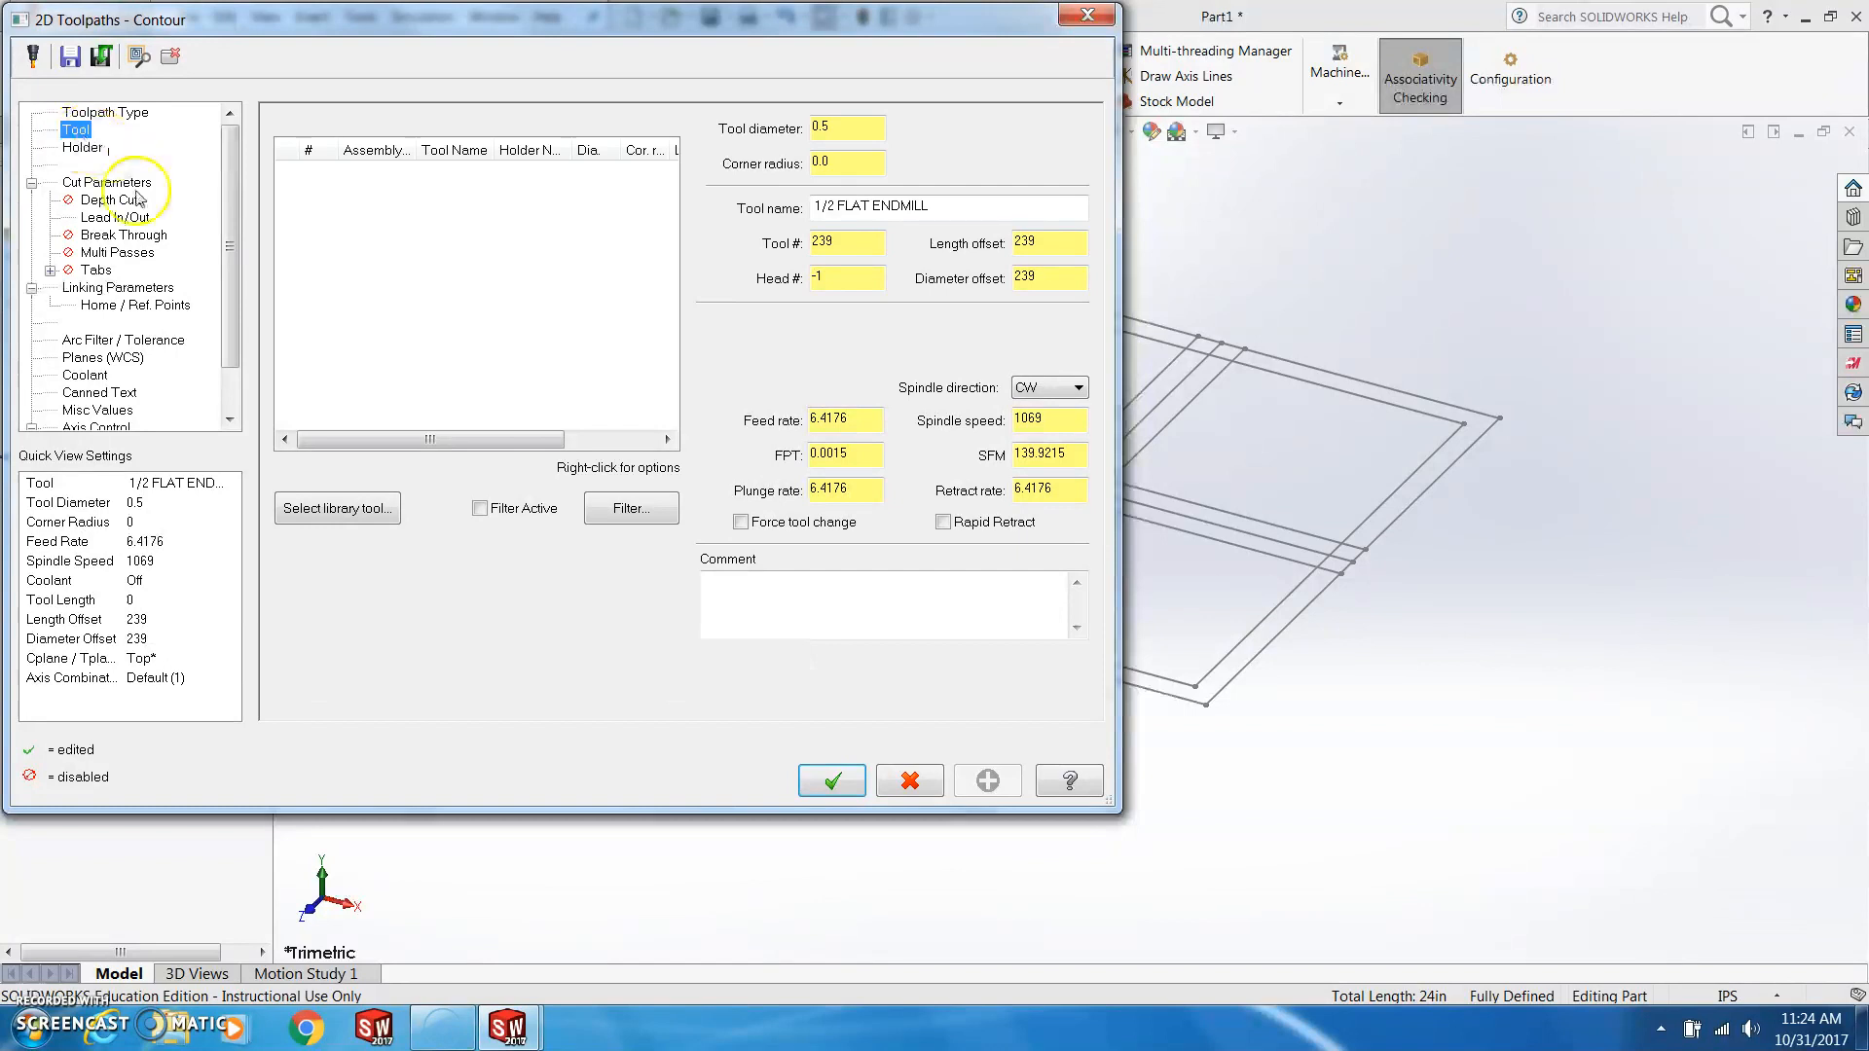
{"action": "left_click", "coordinate": [376, 517]}
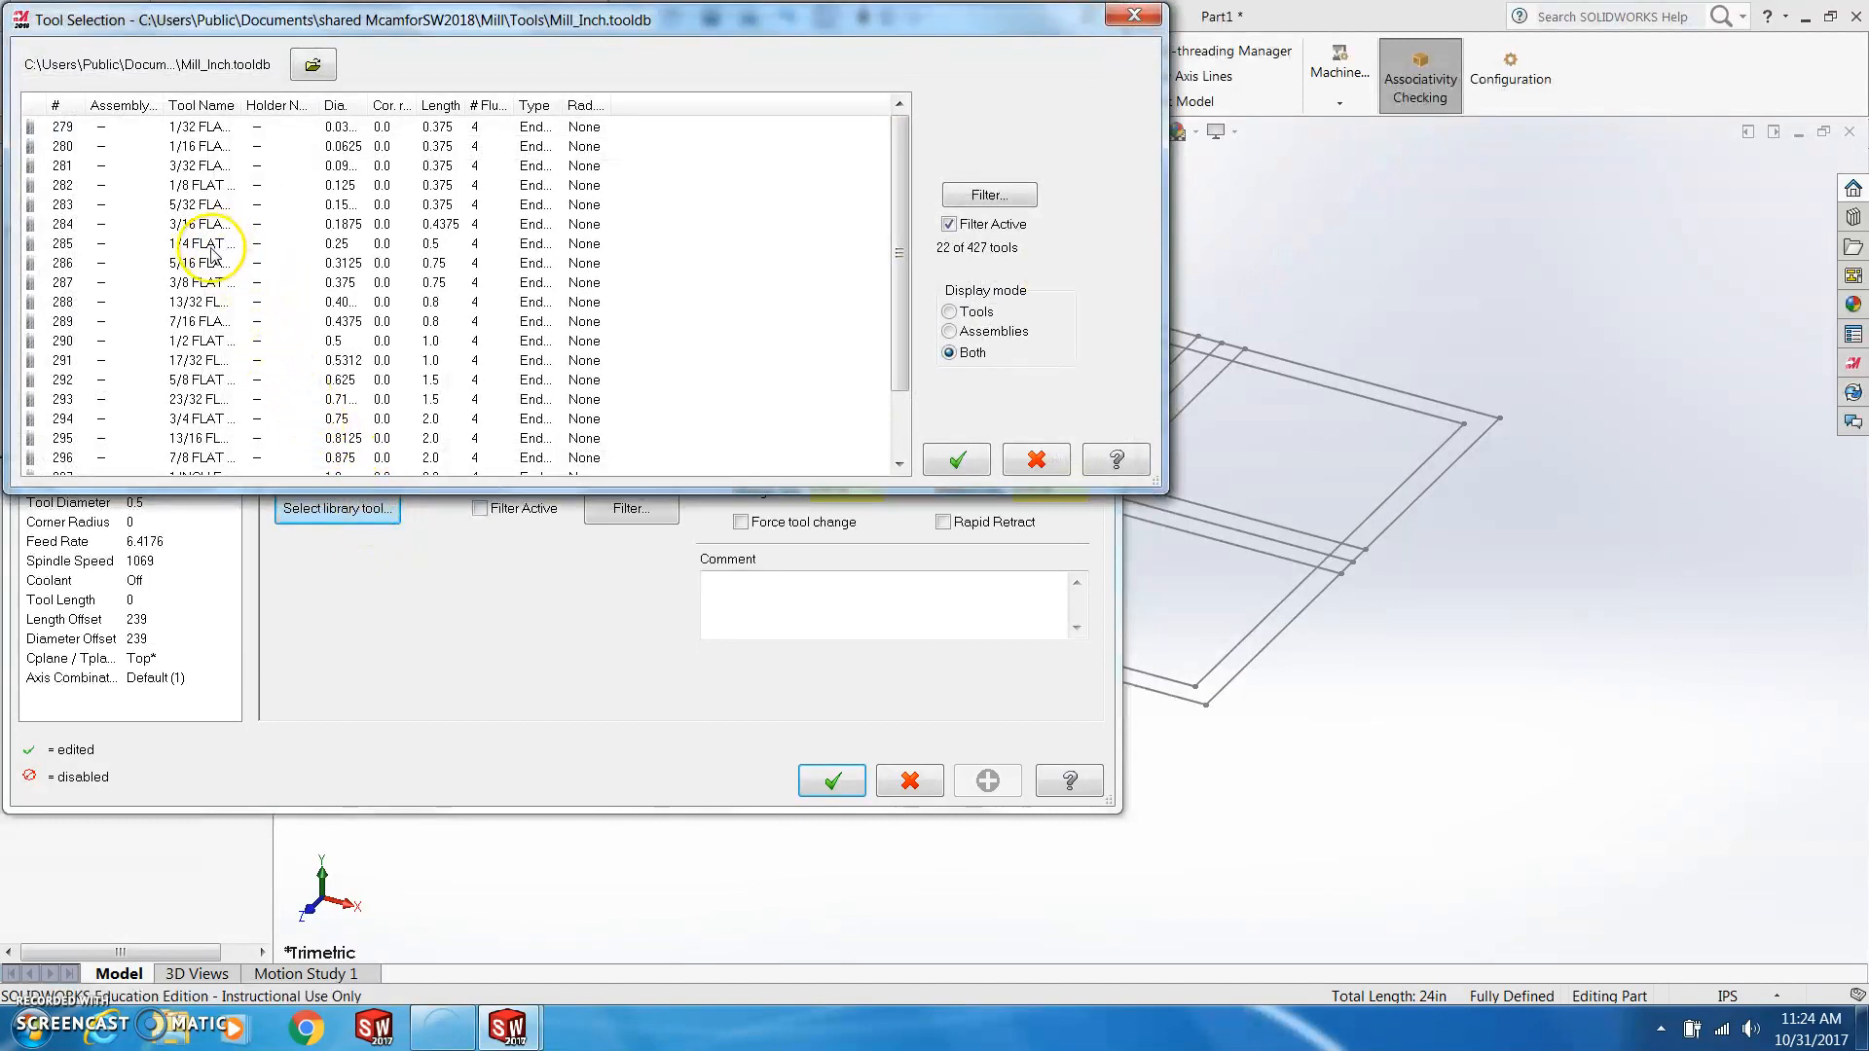
{"action": "left_click", "coordinate": [211, 247]}
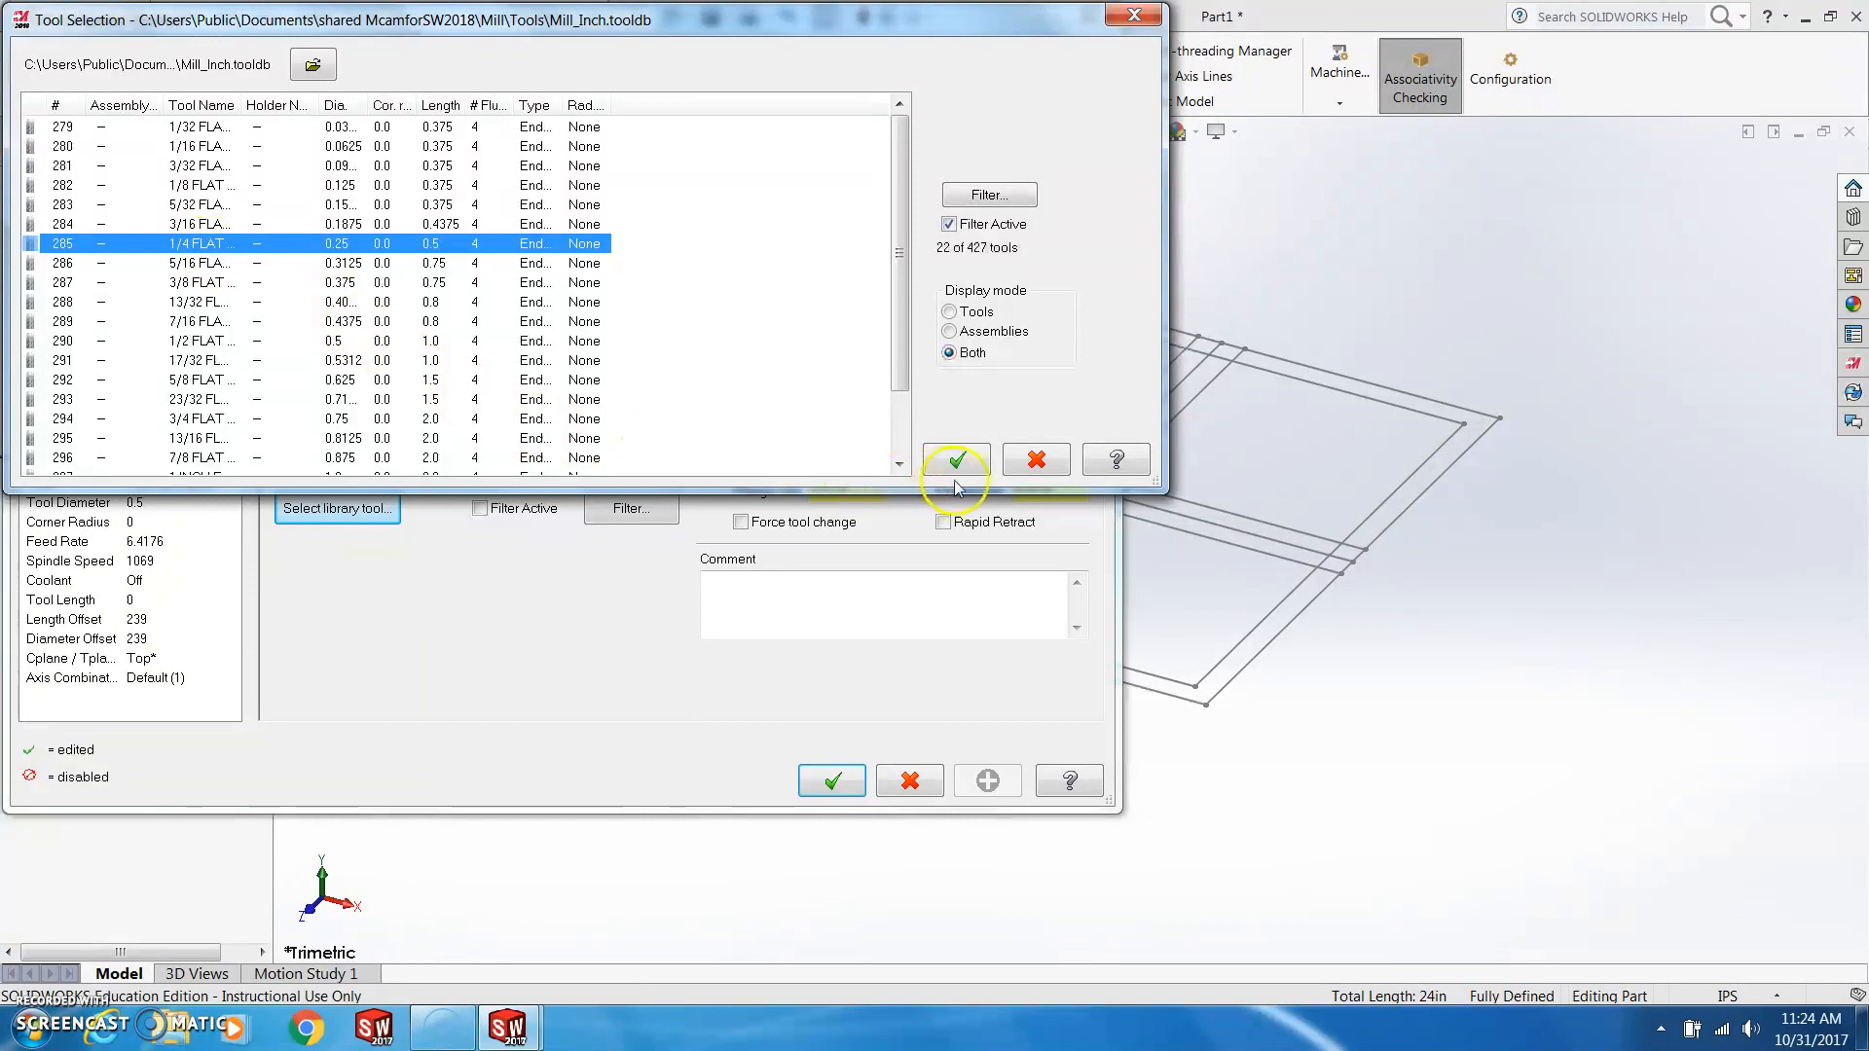
{"action": "left_click", "coordinate": [959, 461]}
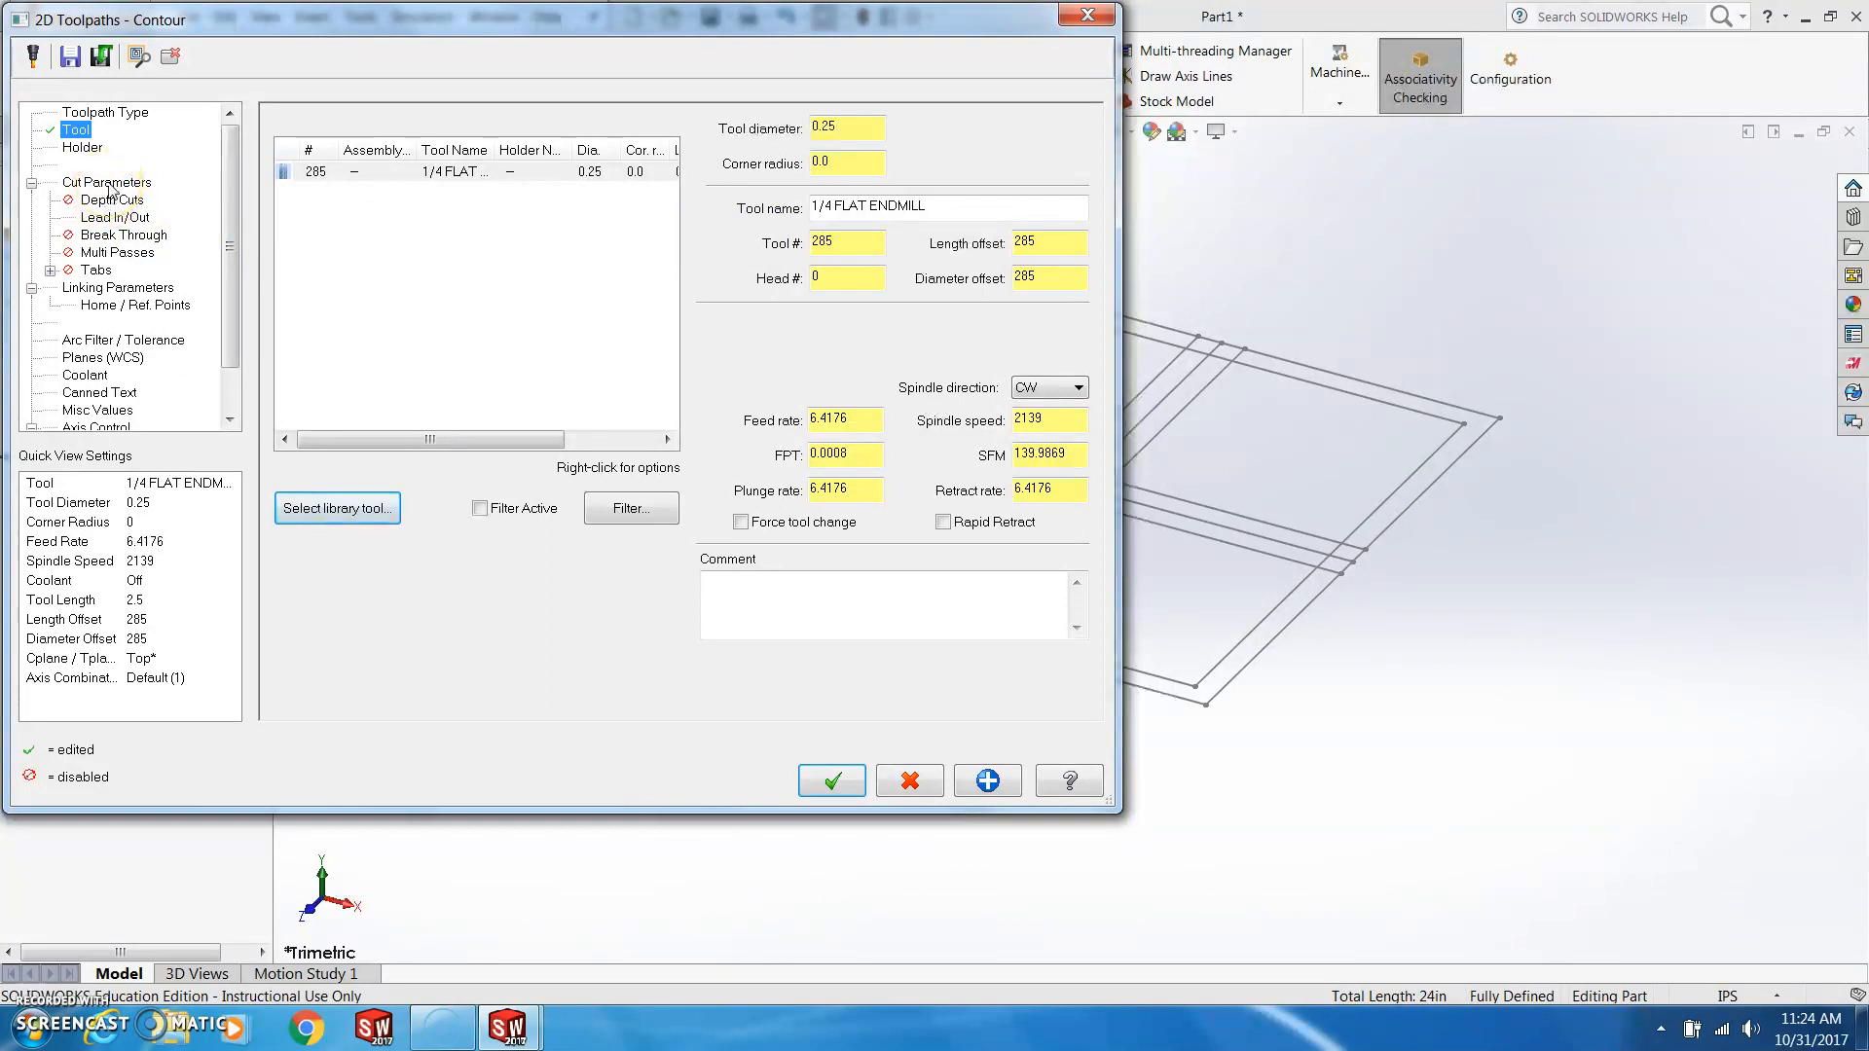
Set the contour's cutter compensation direction to Right
{"action": "left_click", "coordinate": [109, 183]}
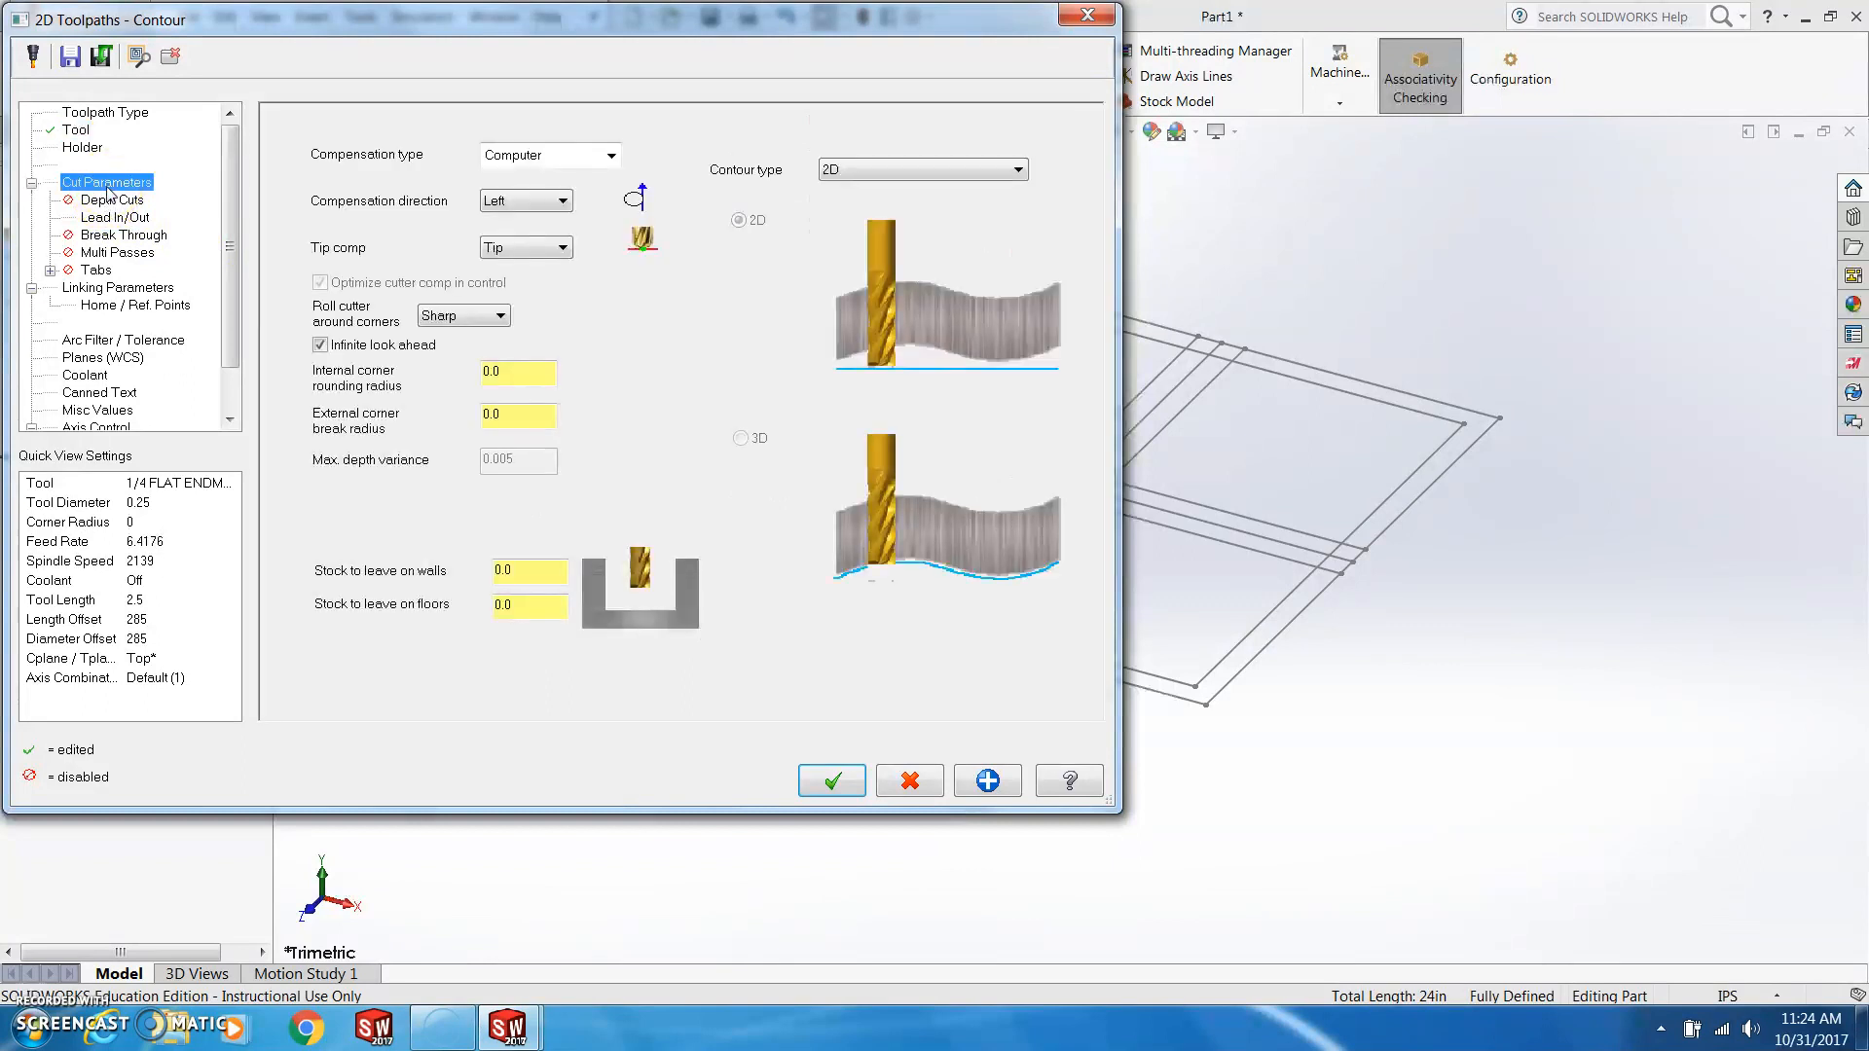
{"action": "left_click", "coordinate": [562, 202]}
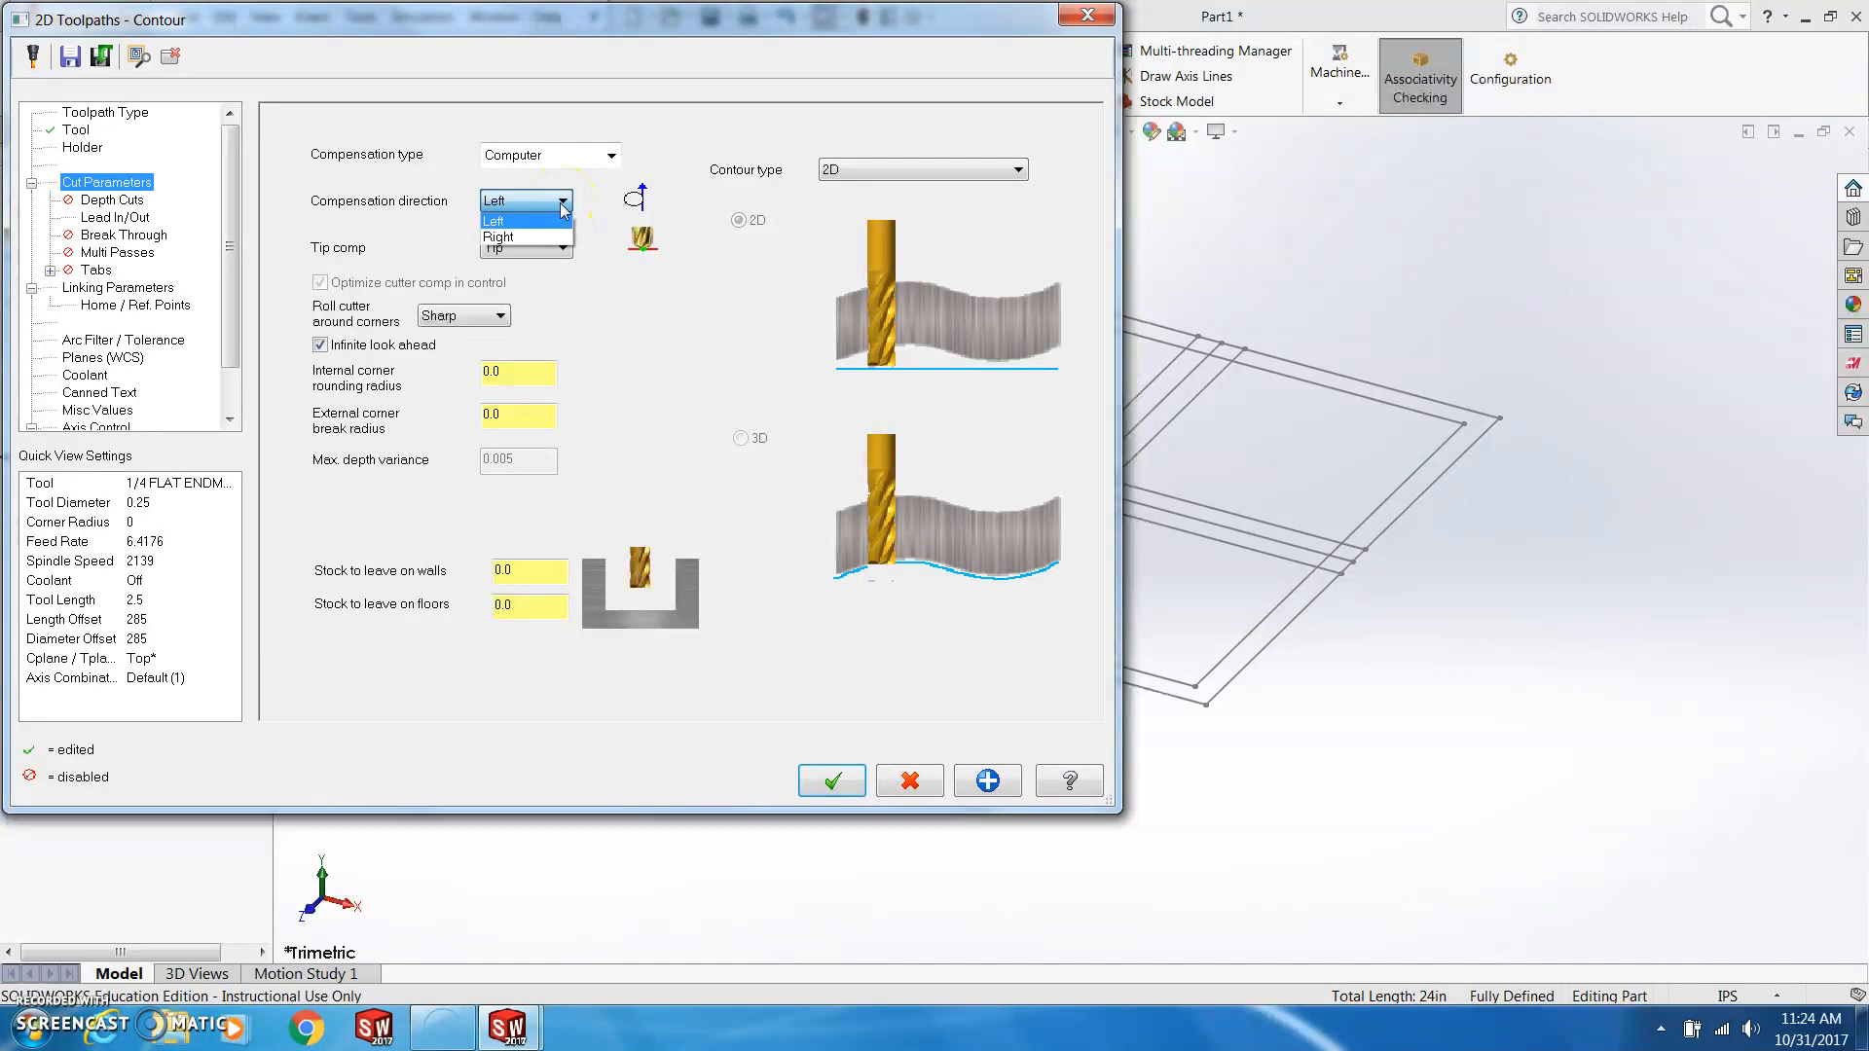
{"action": "left_click", "coordinate": [518, 237]}
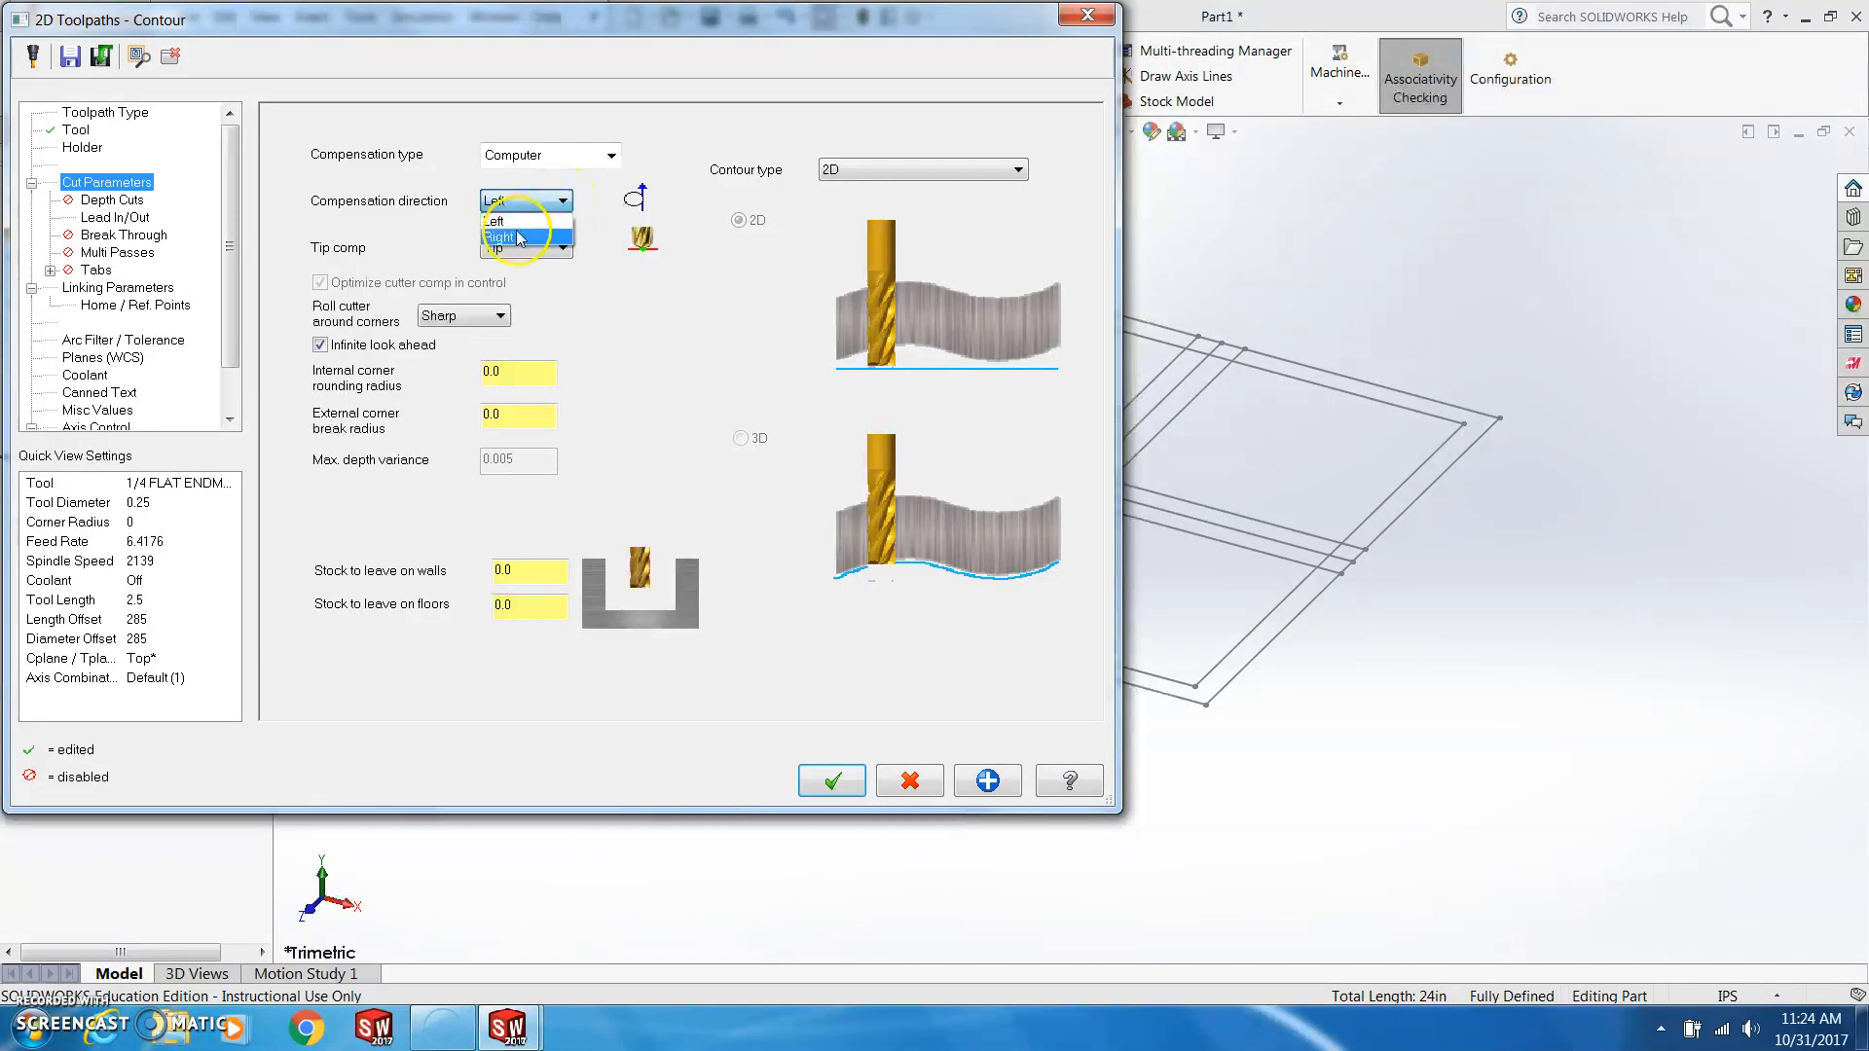
{"action": "left_click", "coordinate": [518, 238]}
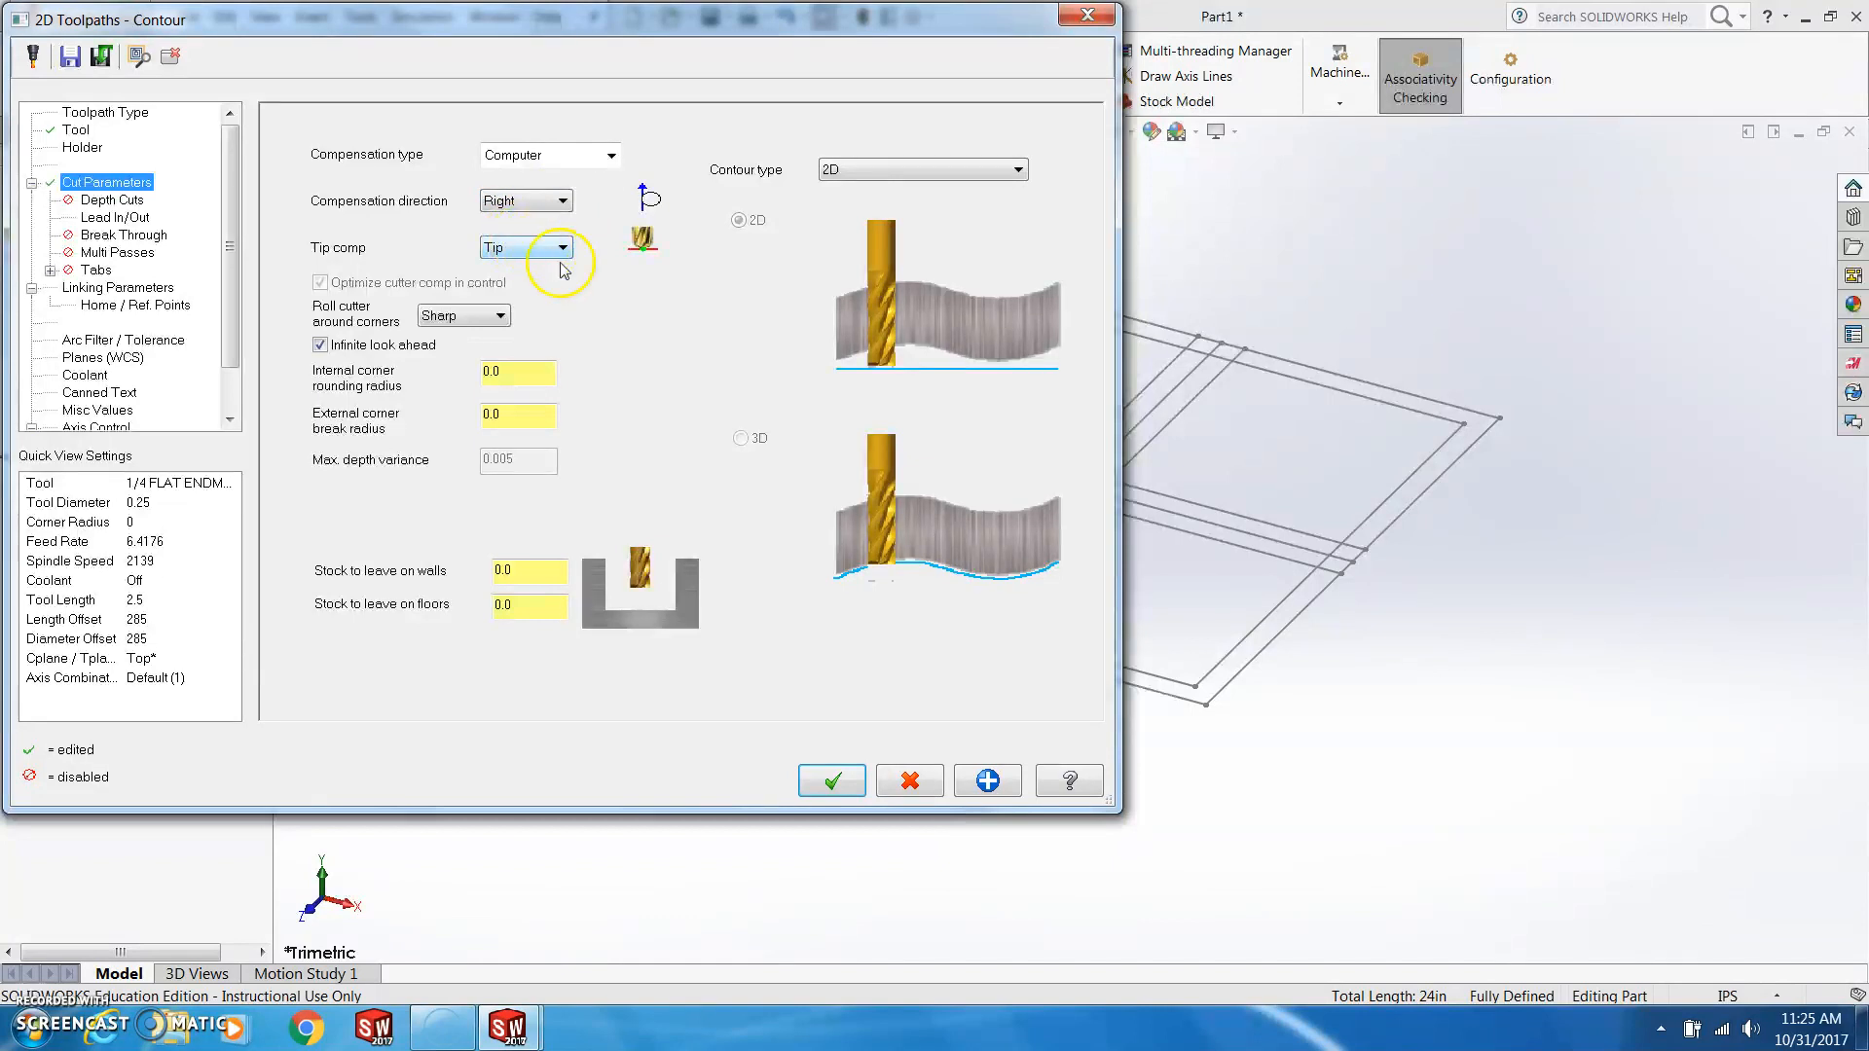
Enable depth cuts for the contour with a max rough step of 0.125
{"action": "left_click", "coordinate": [115, 200]}
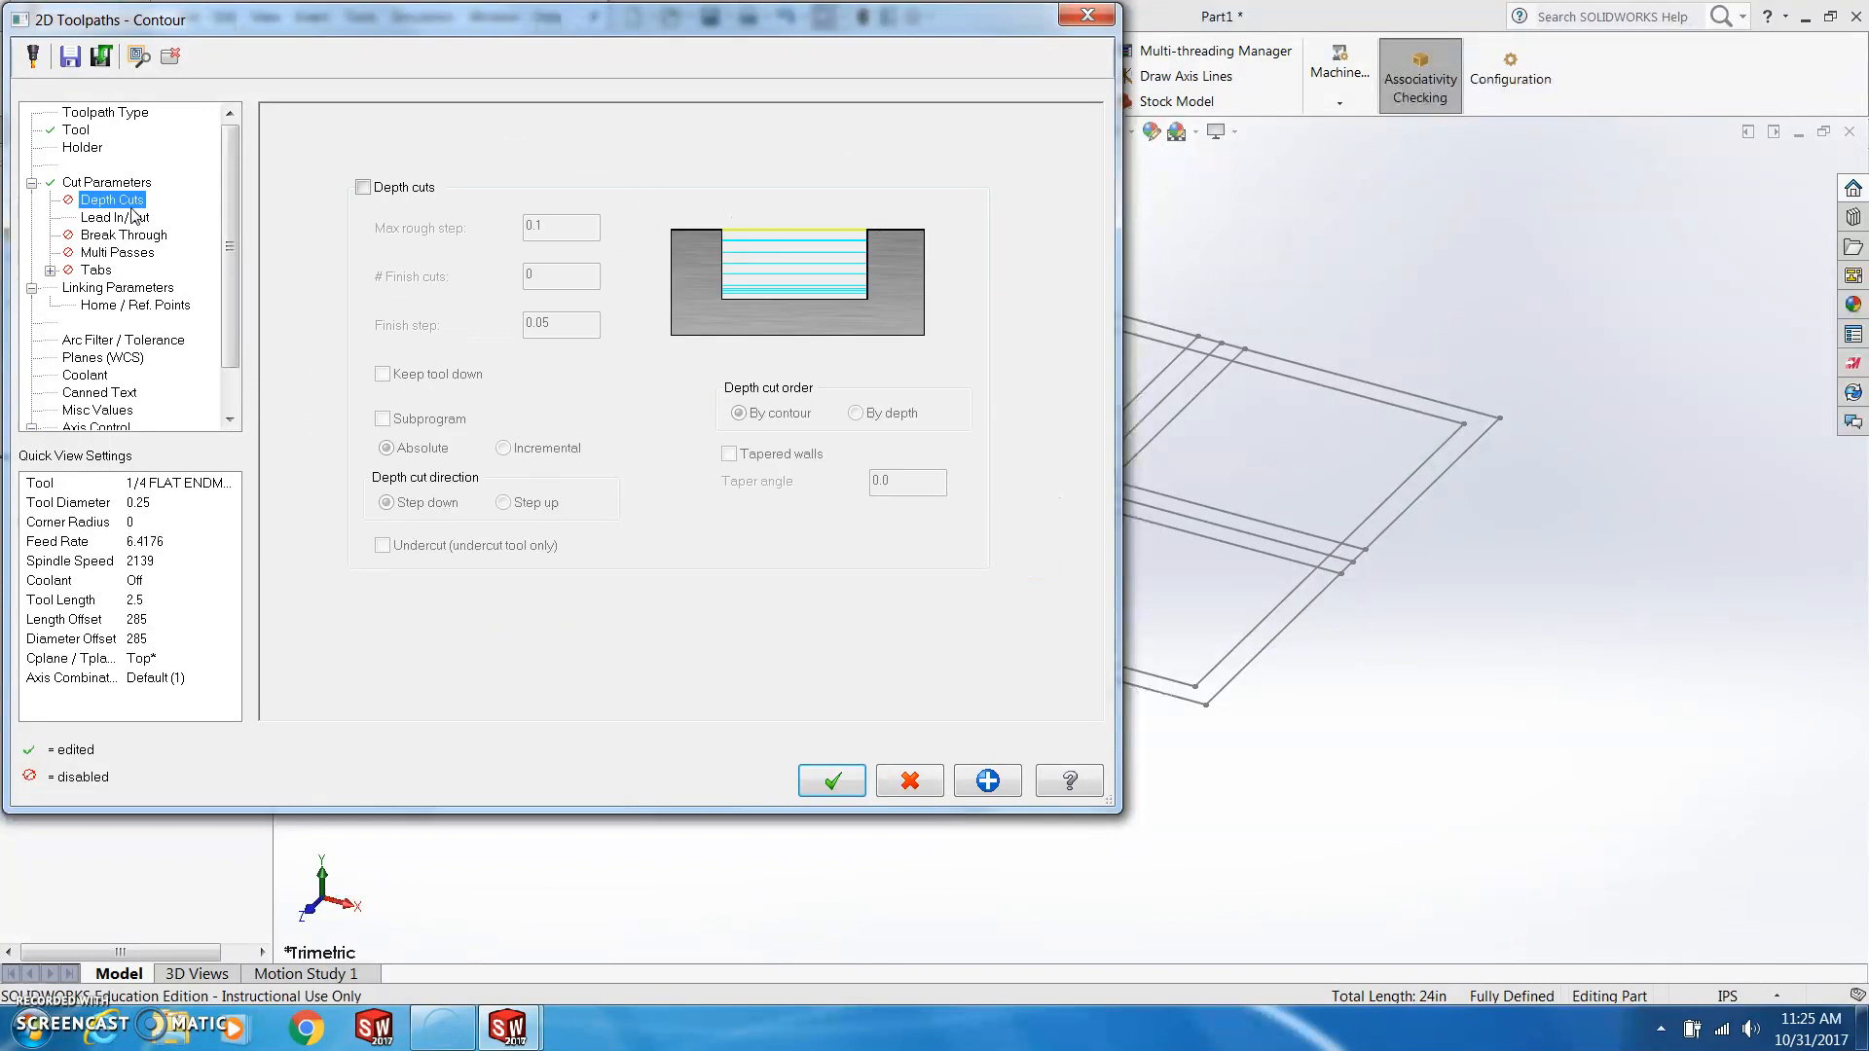
{"action": "left_click", "coordinate": [363, 188]}
{"action": "type", "text": "25"}
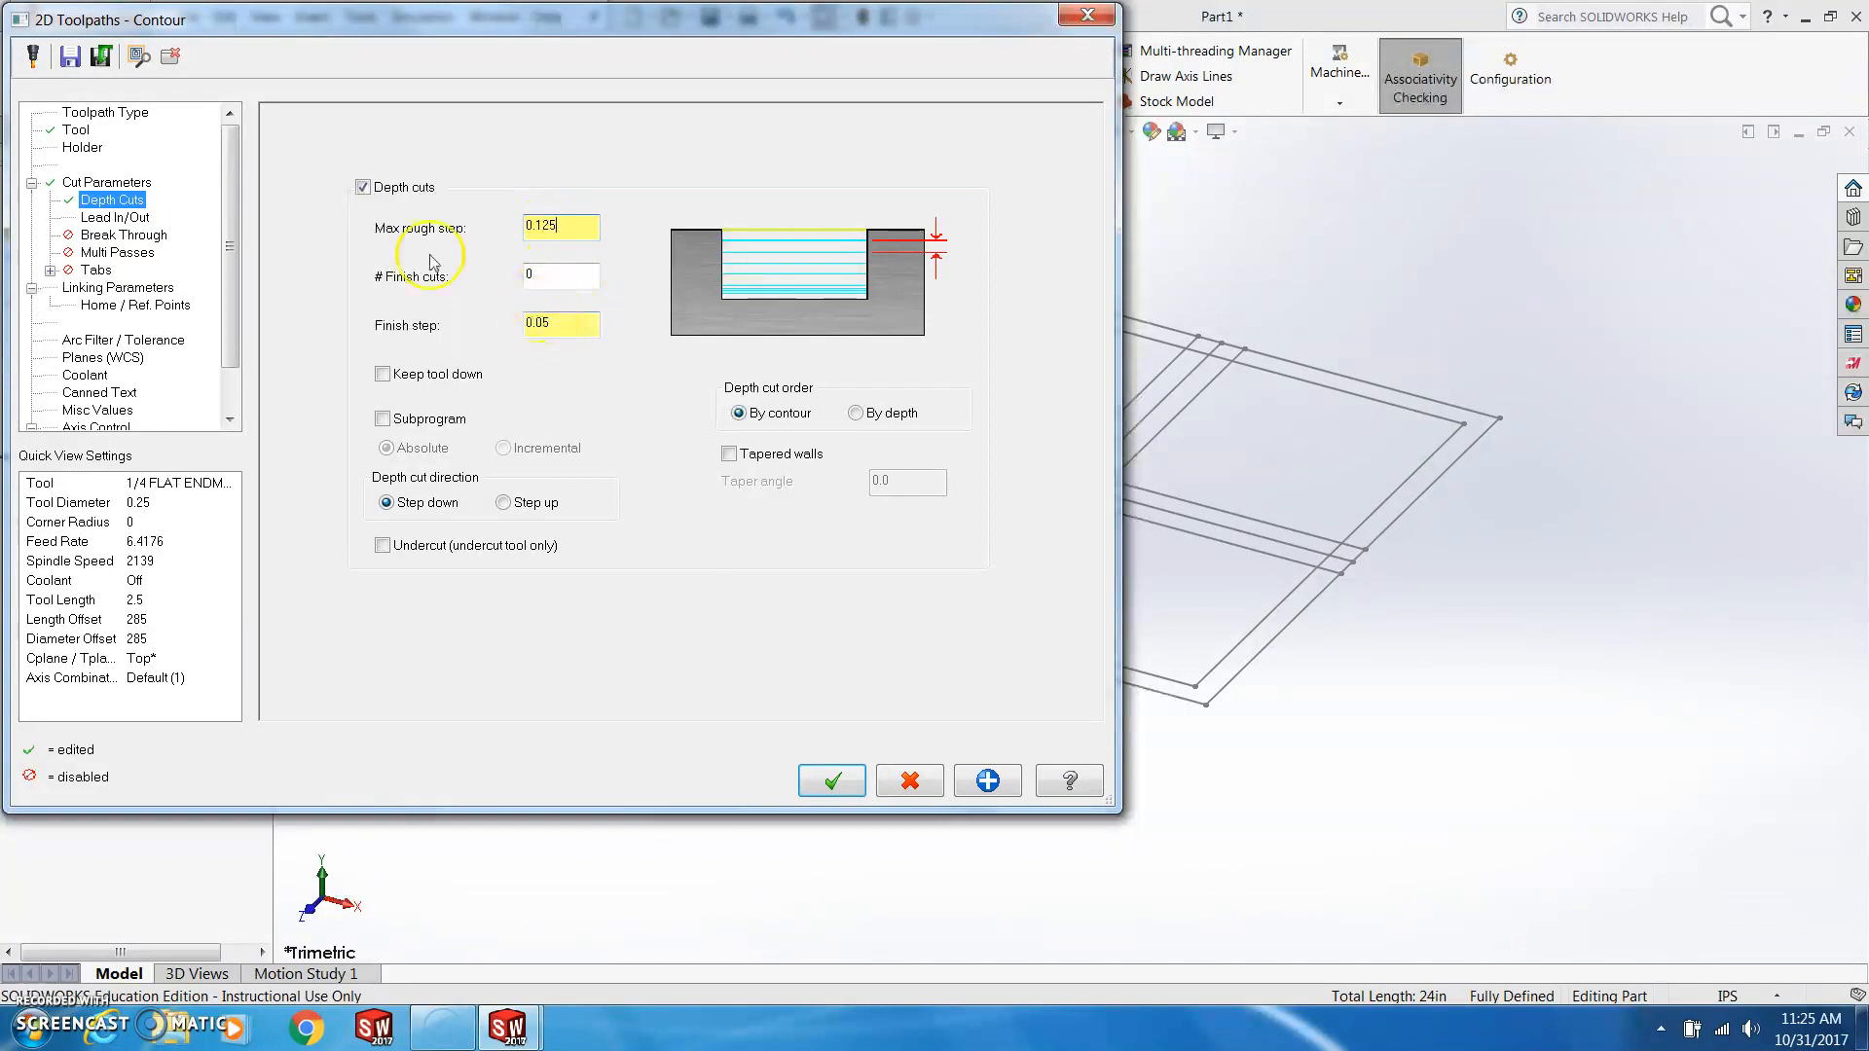
Disable lead in/out and enable automatic tabs for the contour toolpath
{"action": "left_click", "coordinate": [117, 217]}
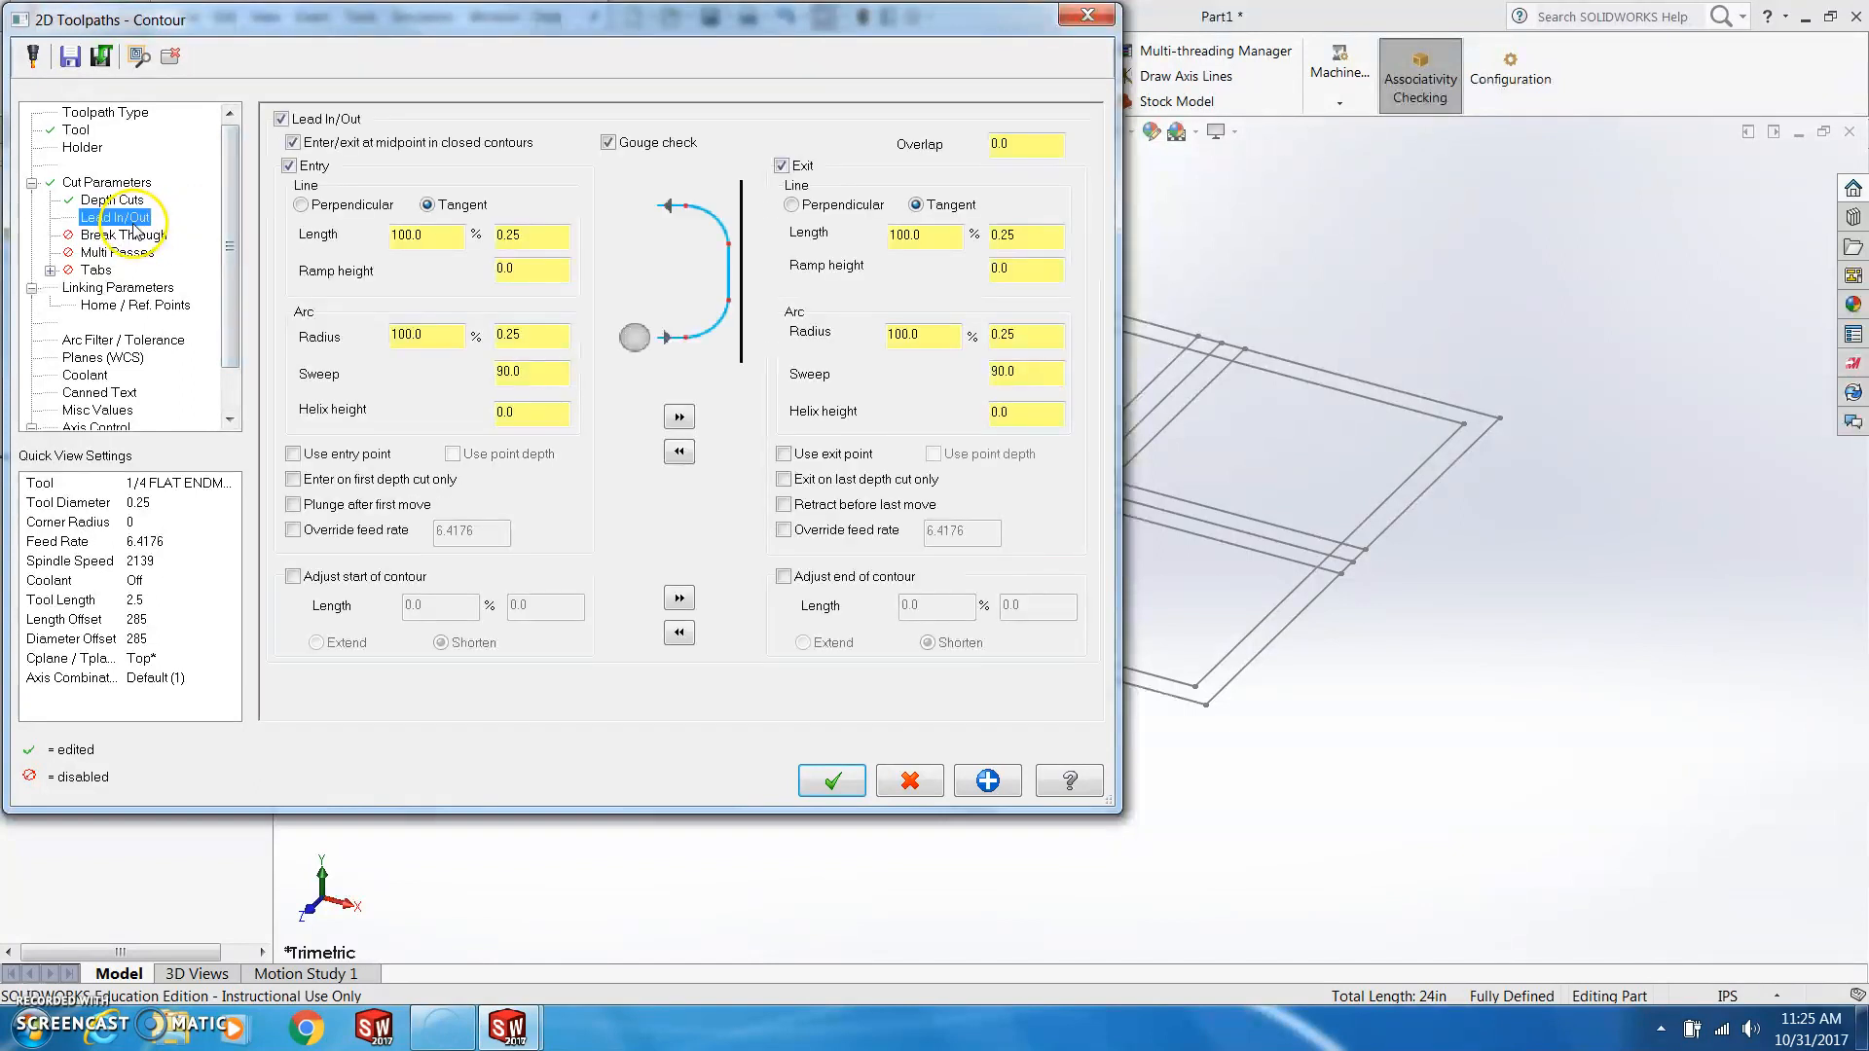
{"action": "left_click", "coordinate": [282, 118]}
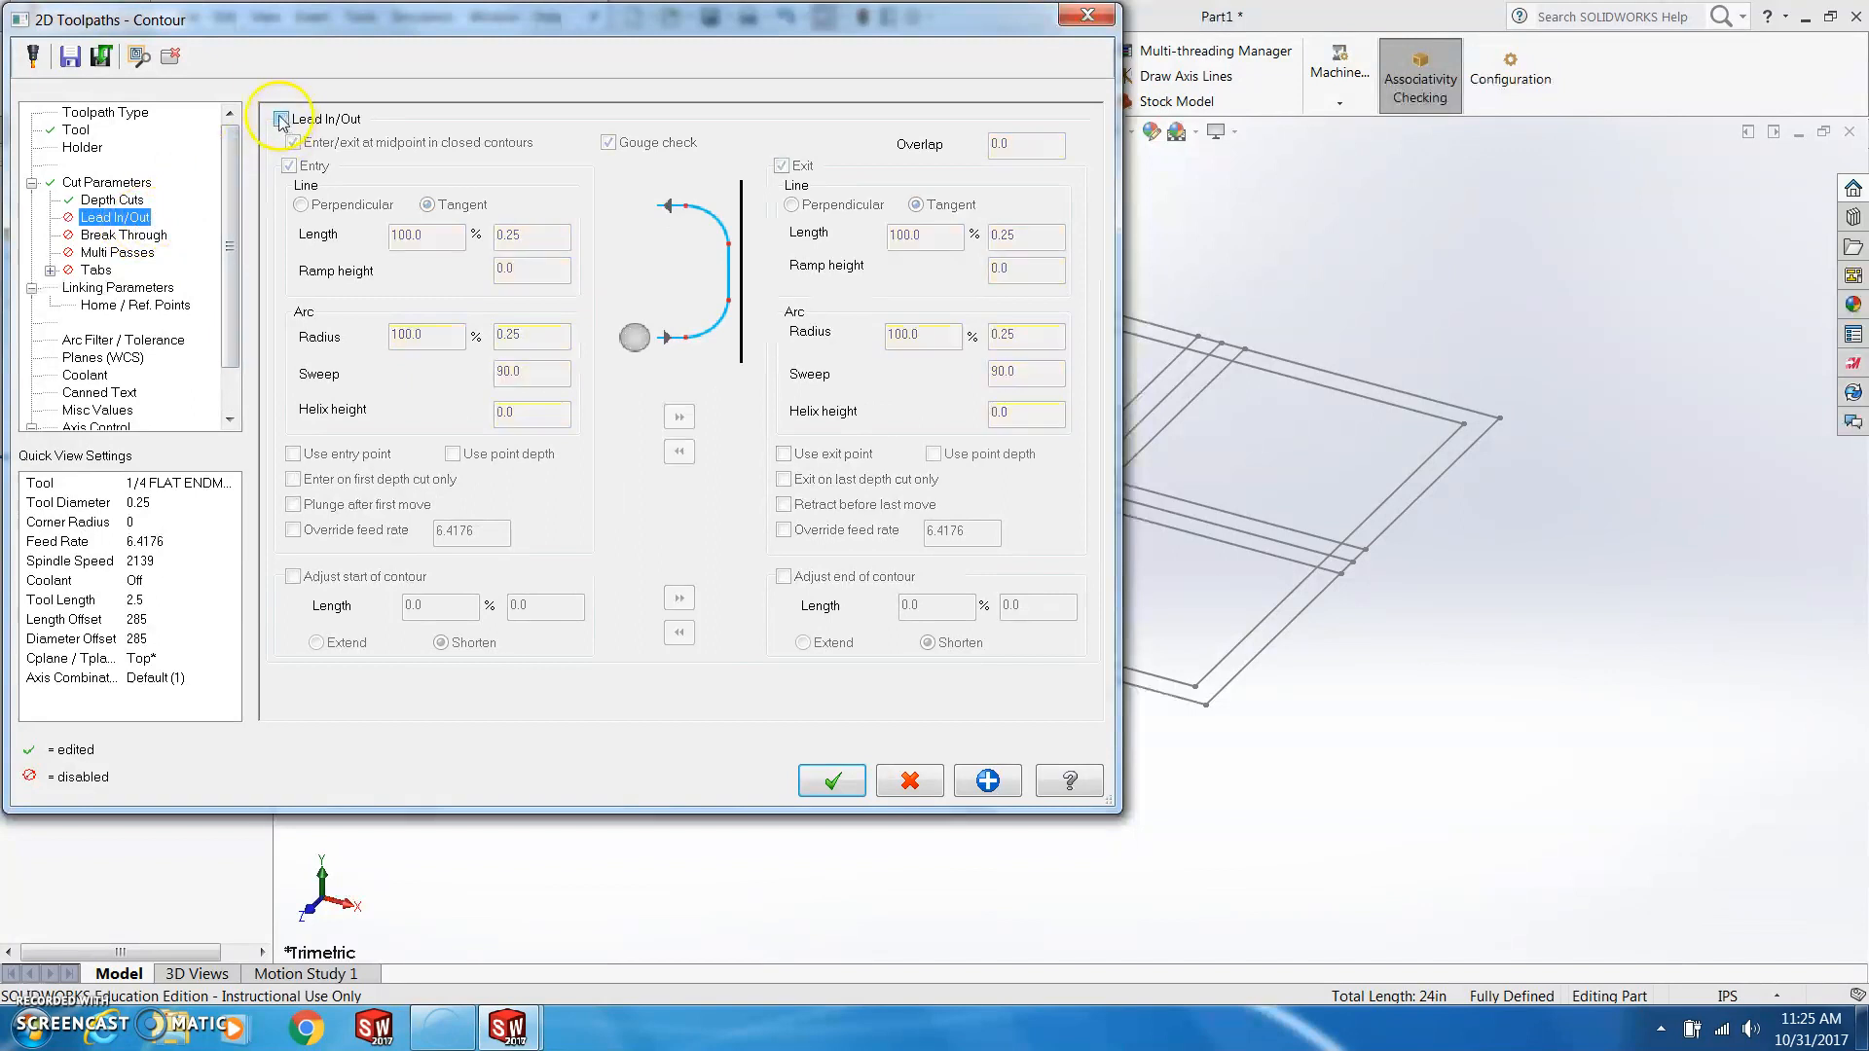
{"action": "left_click", "coordinate": [96, 273]}
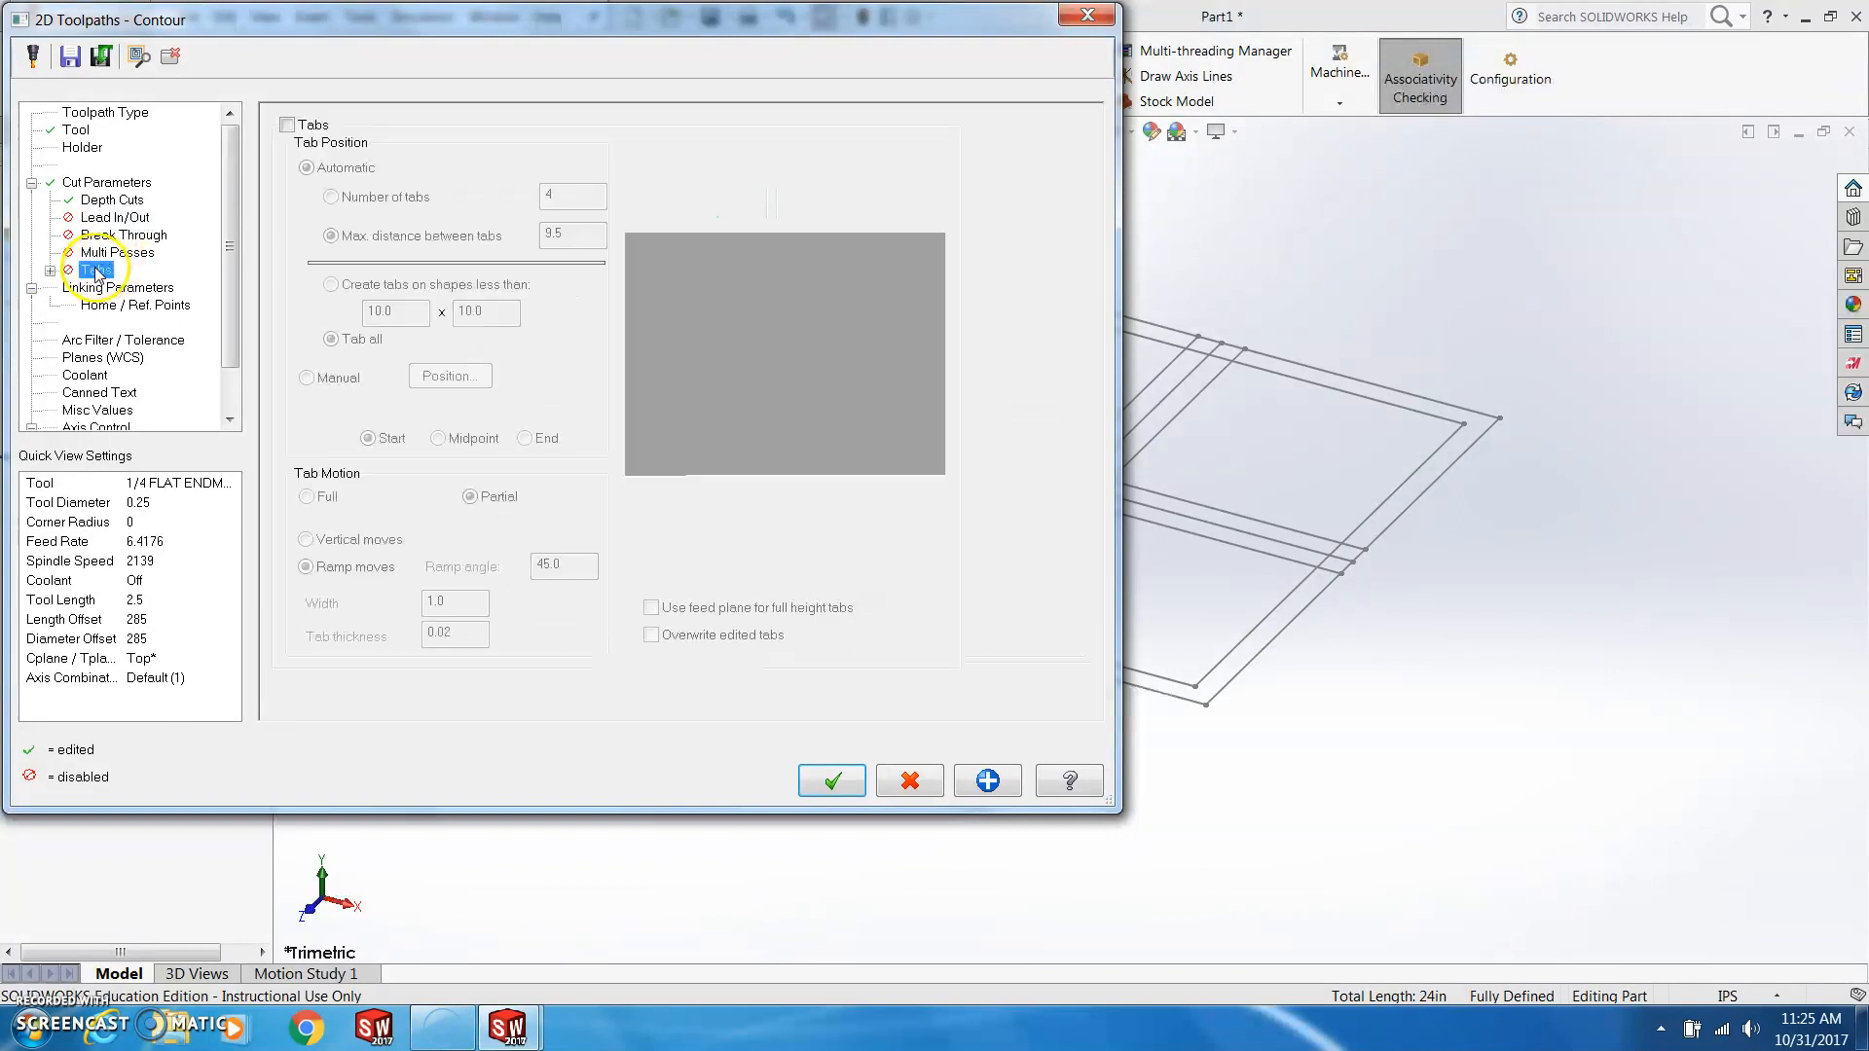
{"action": "left_click", "coordinate": [287, 124]}
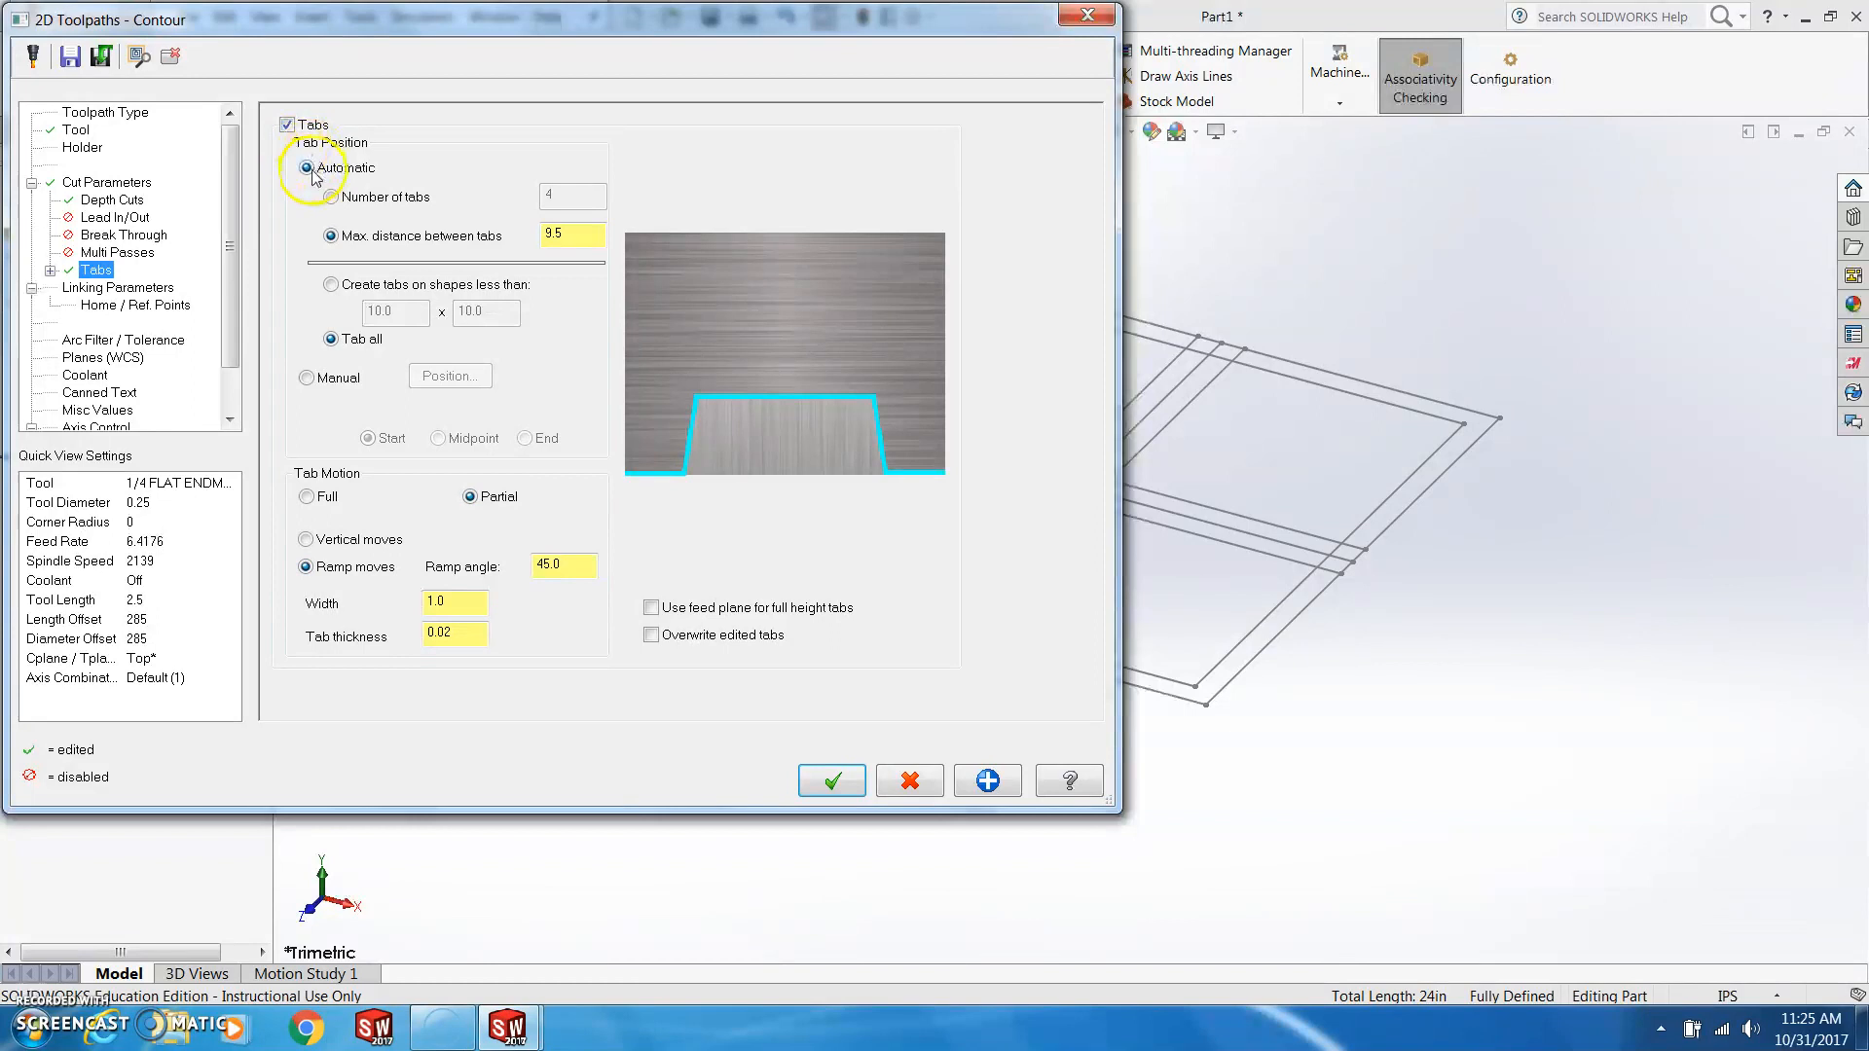
Set the linking parameters to retract 2.0 absolute, top of stock 0.75 and depth 0.375, and generate the contour toolpath
{"action": "left_click", "coordinate": [153, 289]}
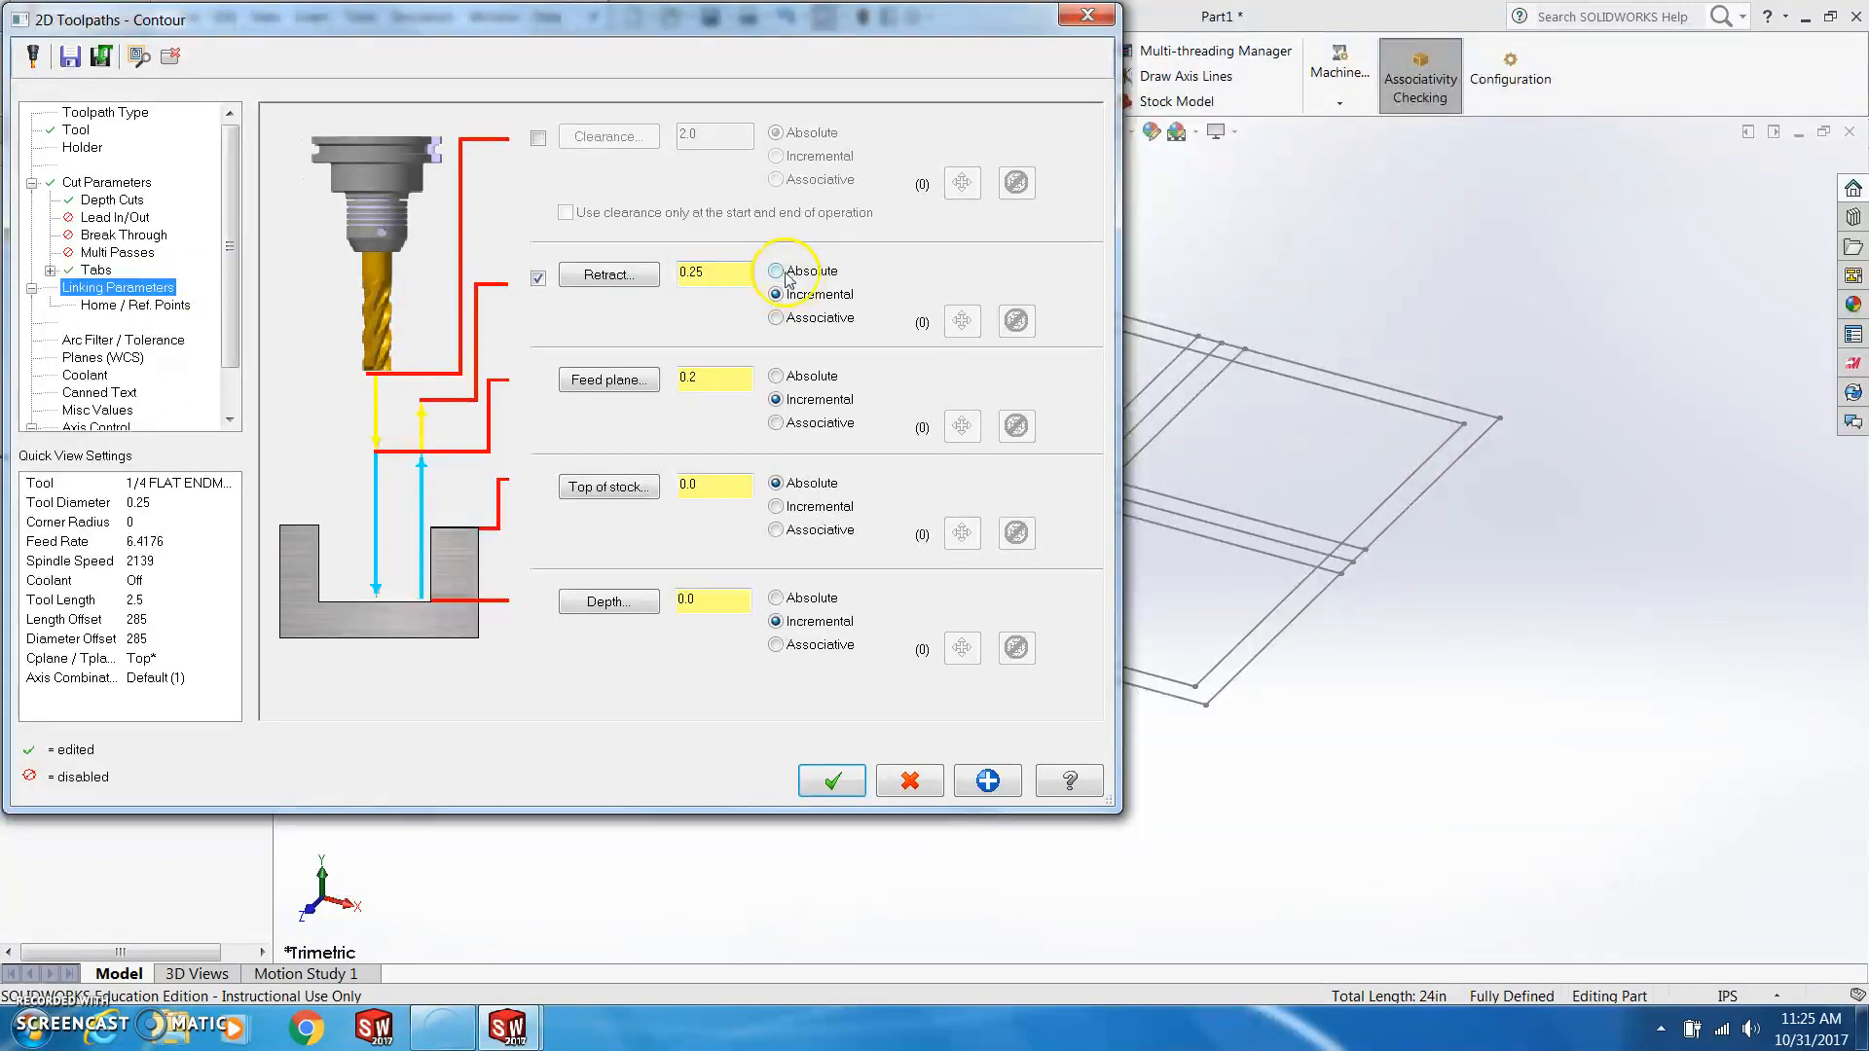
{"action": "left_click_drag", "start_coordinate": [717, 271], "coordinate": [675, 273]}
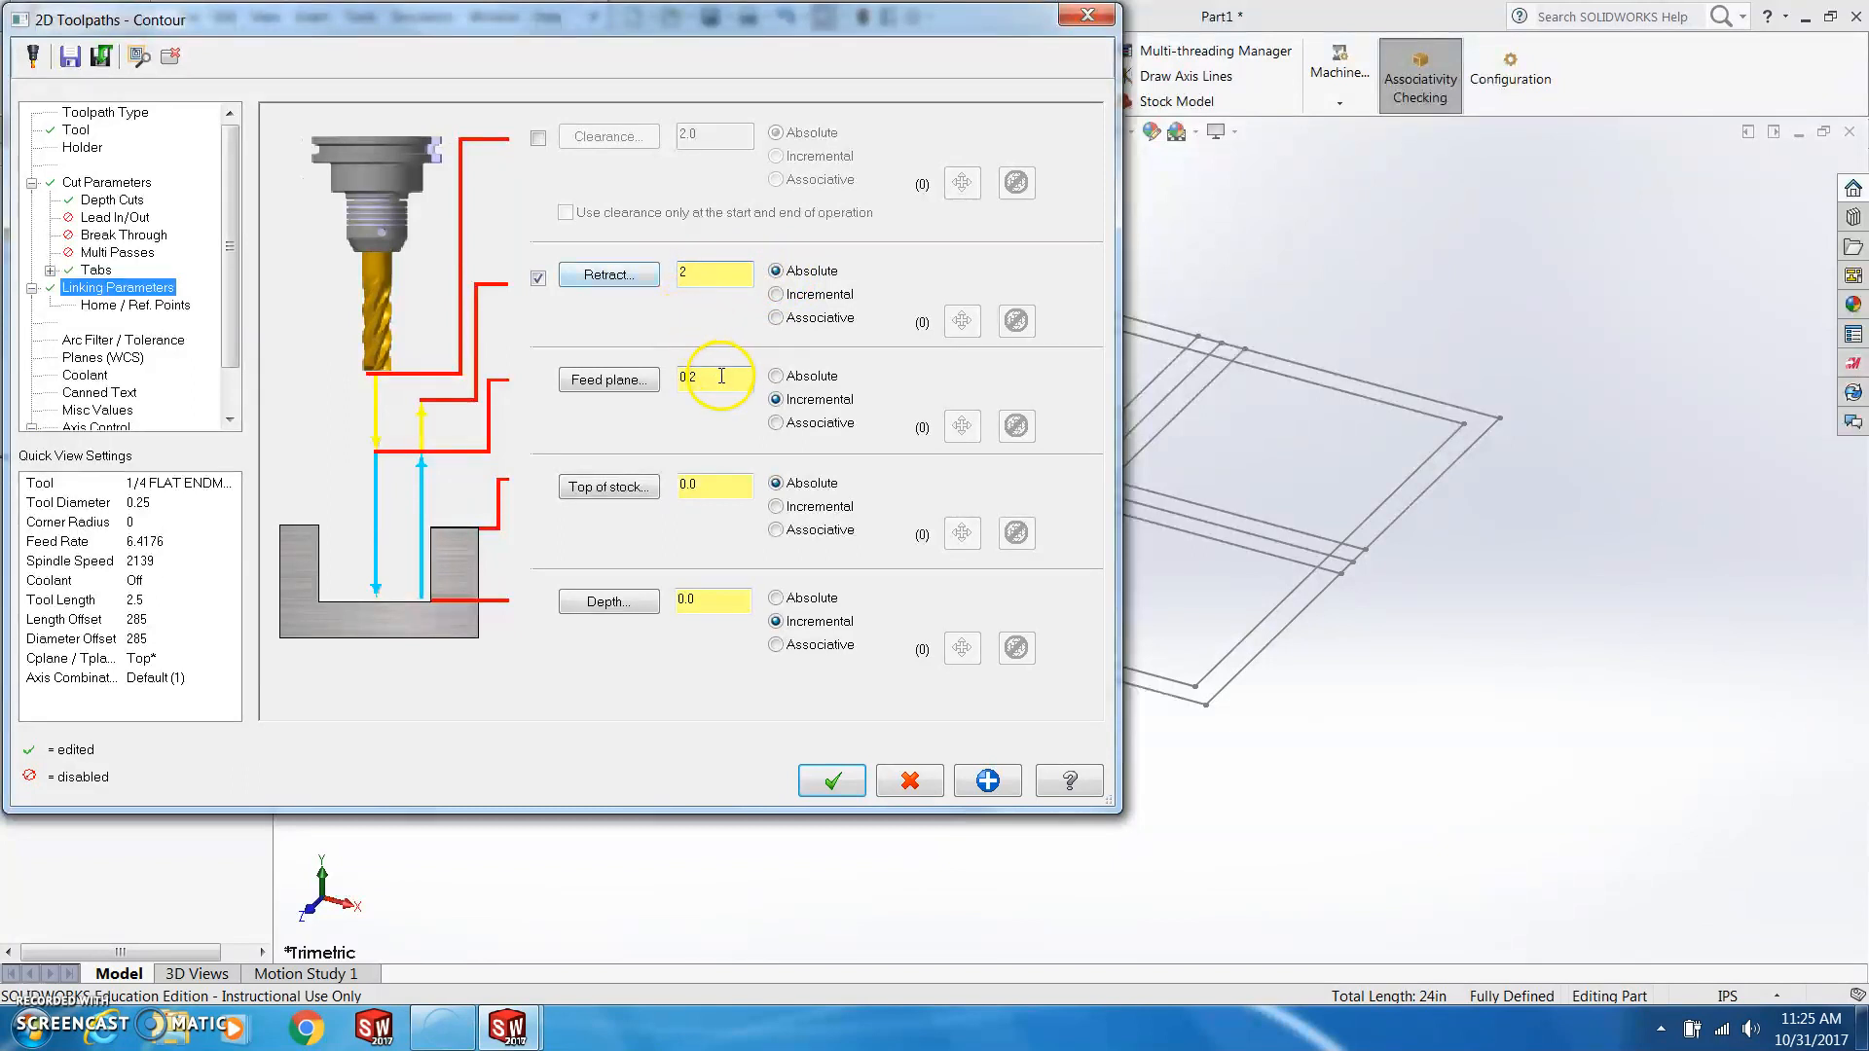
{"action": "left_click", "coordinate": [722, 486]}
{"action": "left_click", "coordinate": [717, 605]}
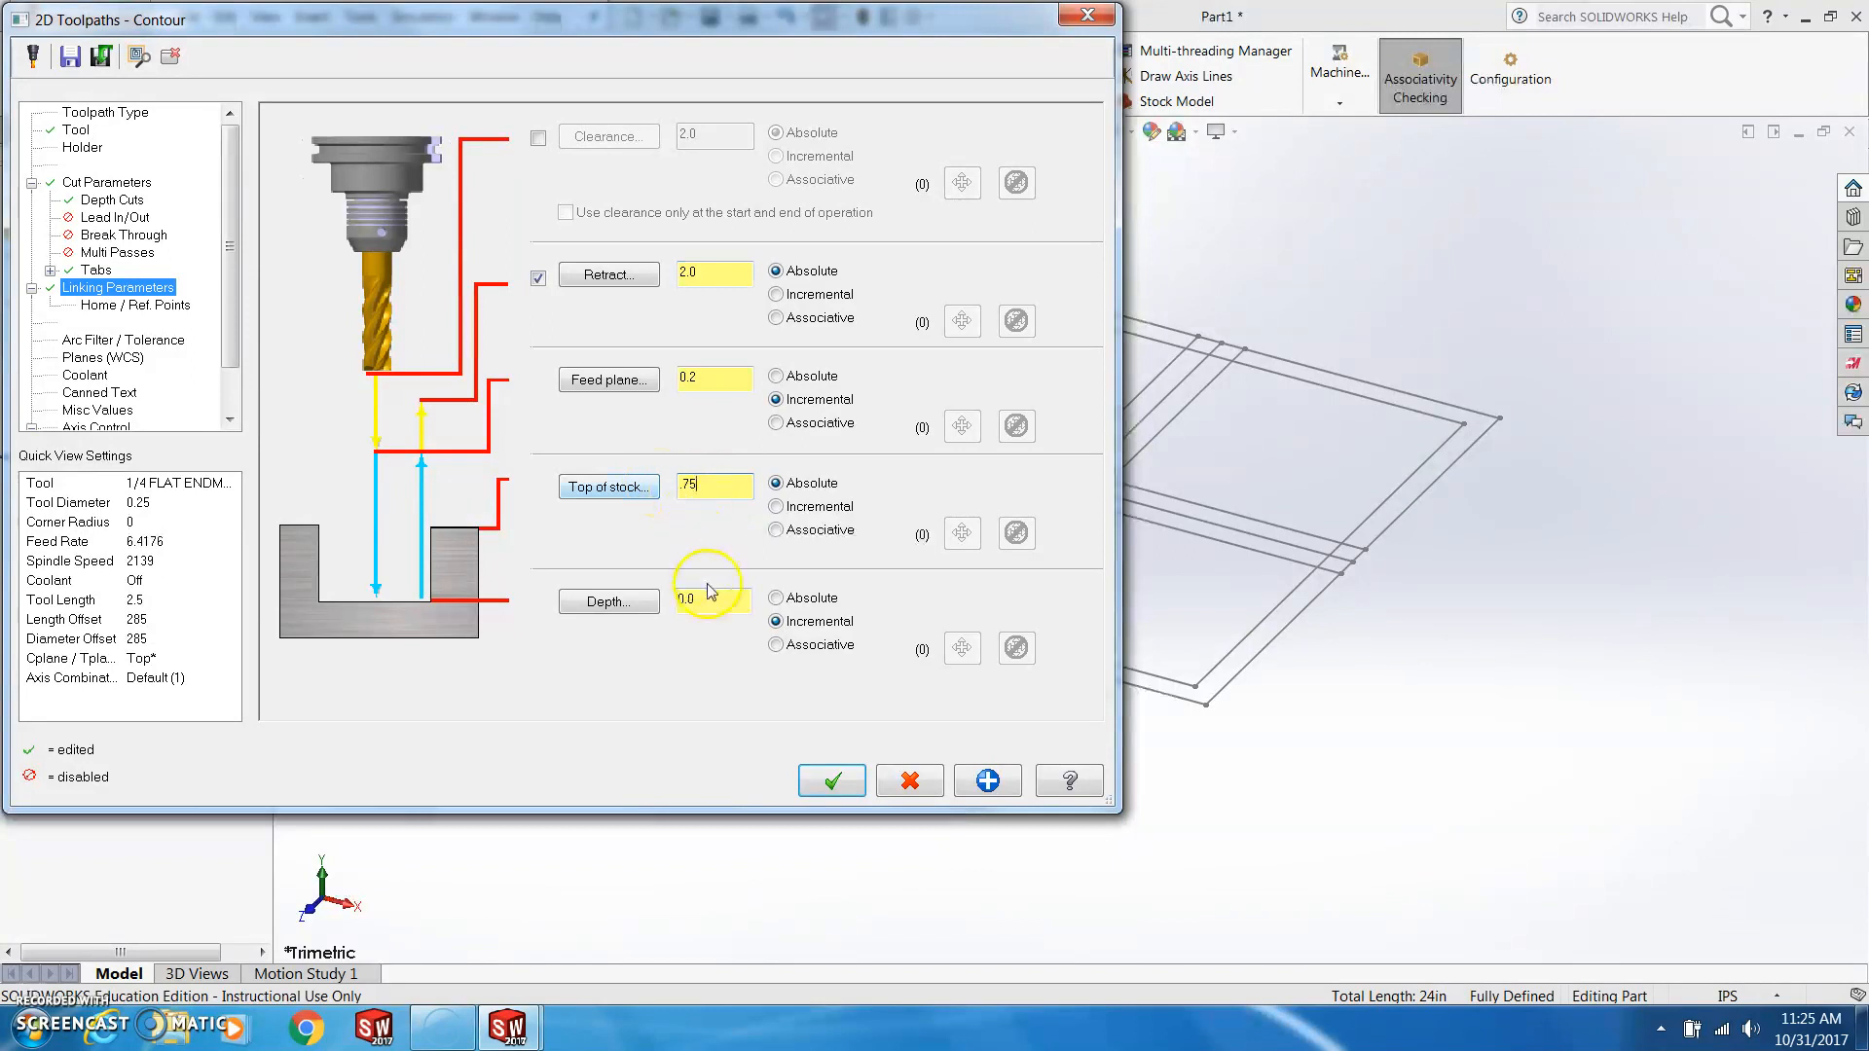
{"action": "left_click_drag", "start_coordinate": [733, 605], "coordinate": [672, 612]}
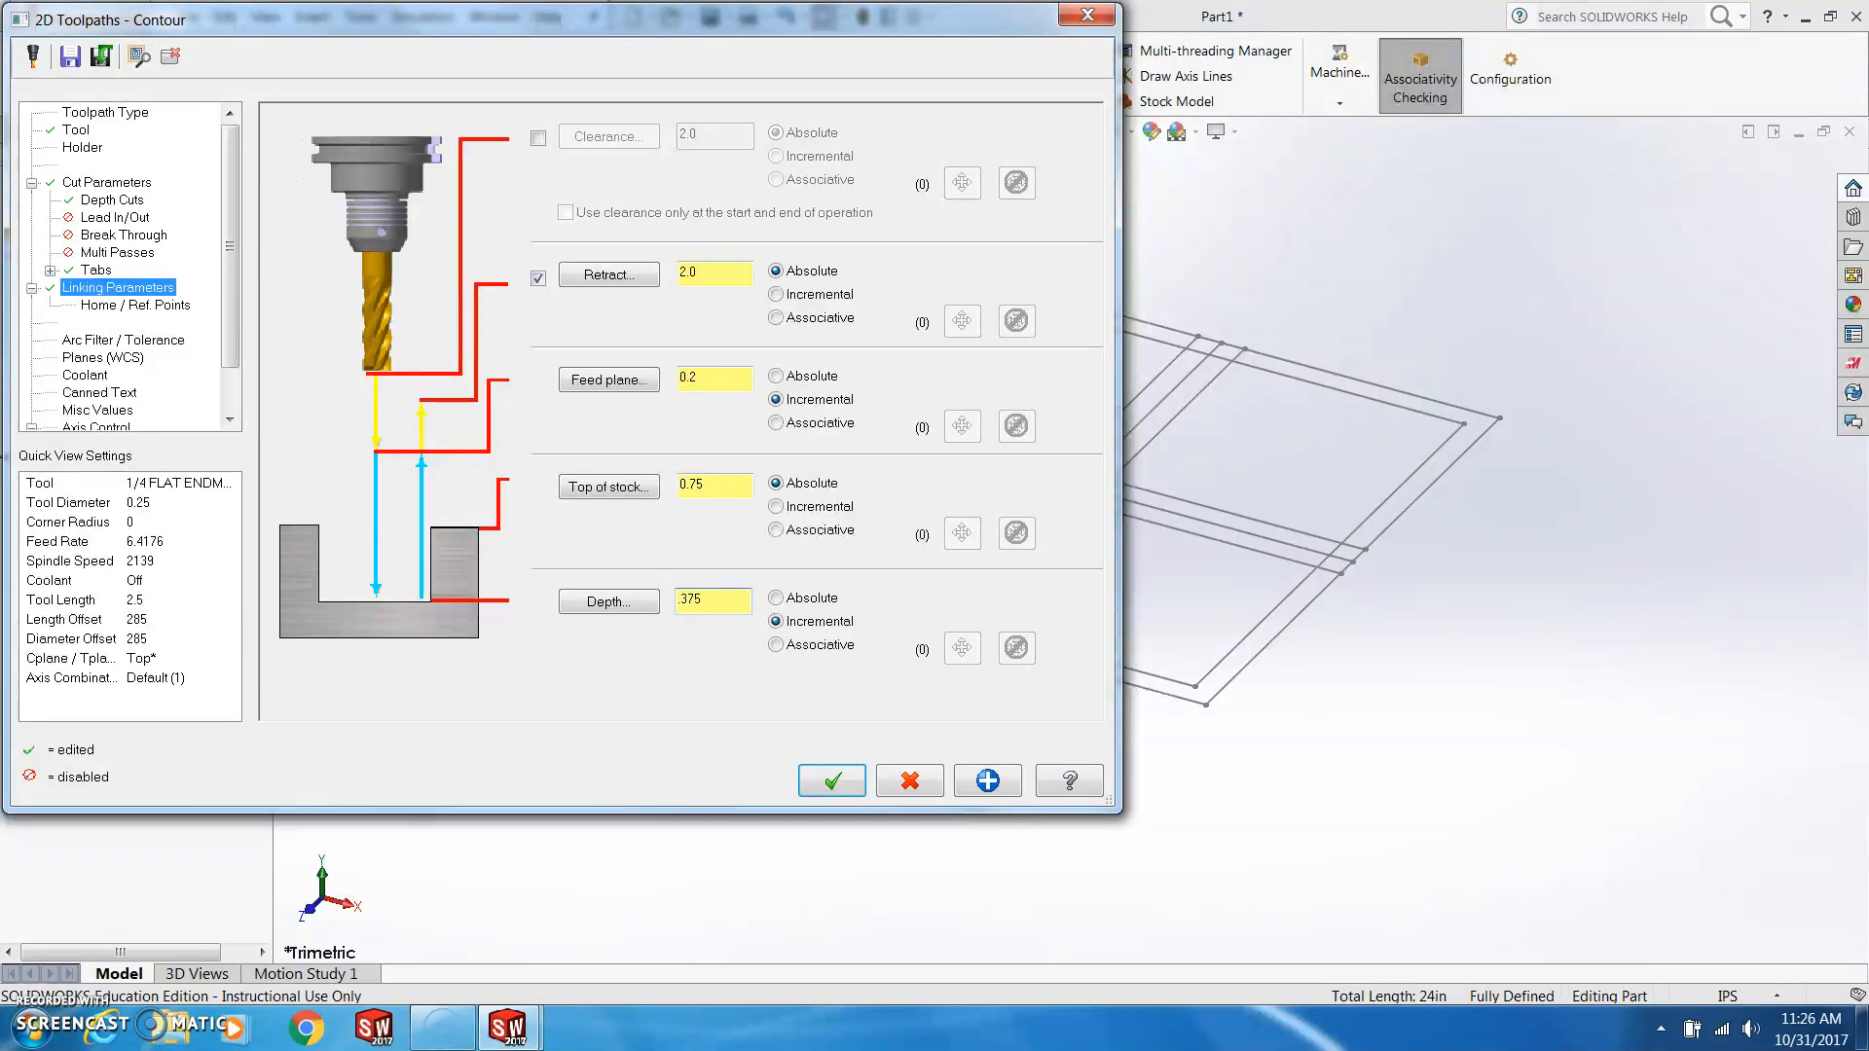
{"action": "left_click", "coordinate": [832, 781]}
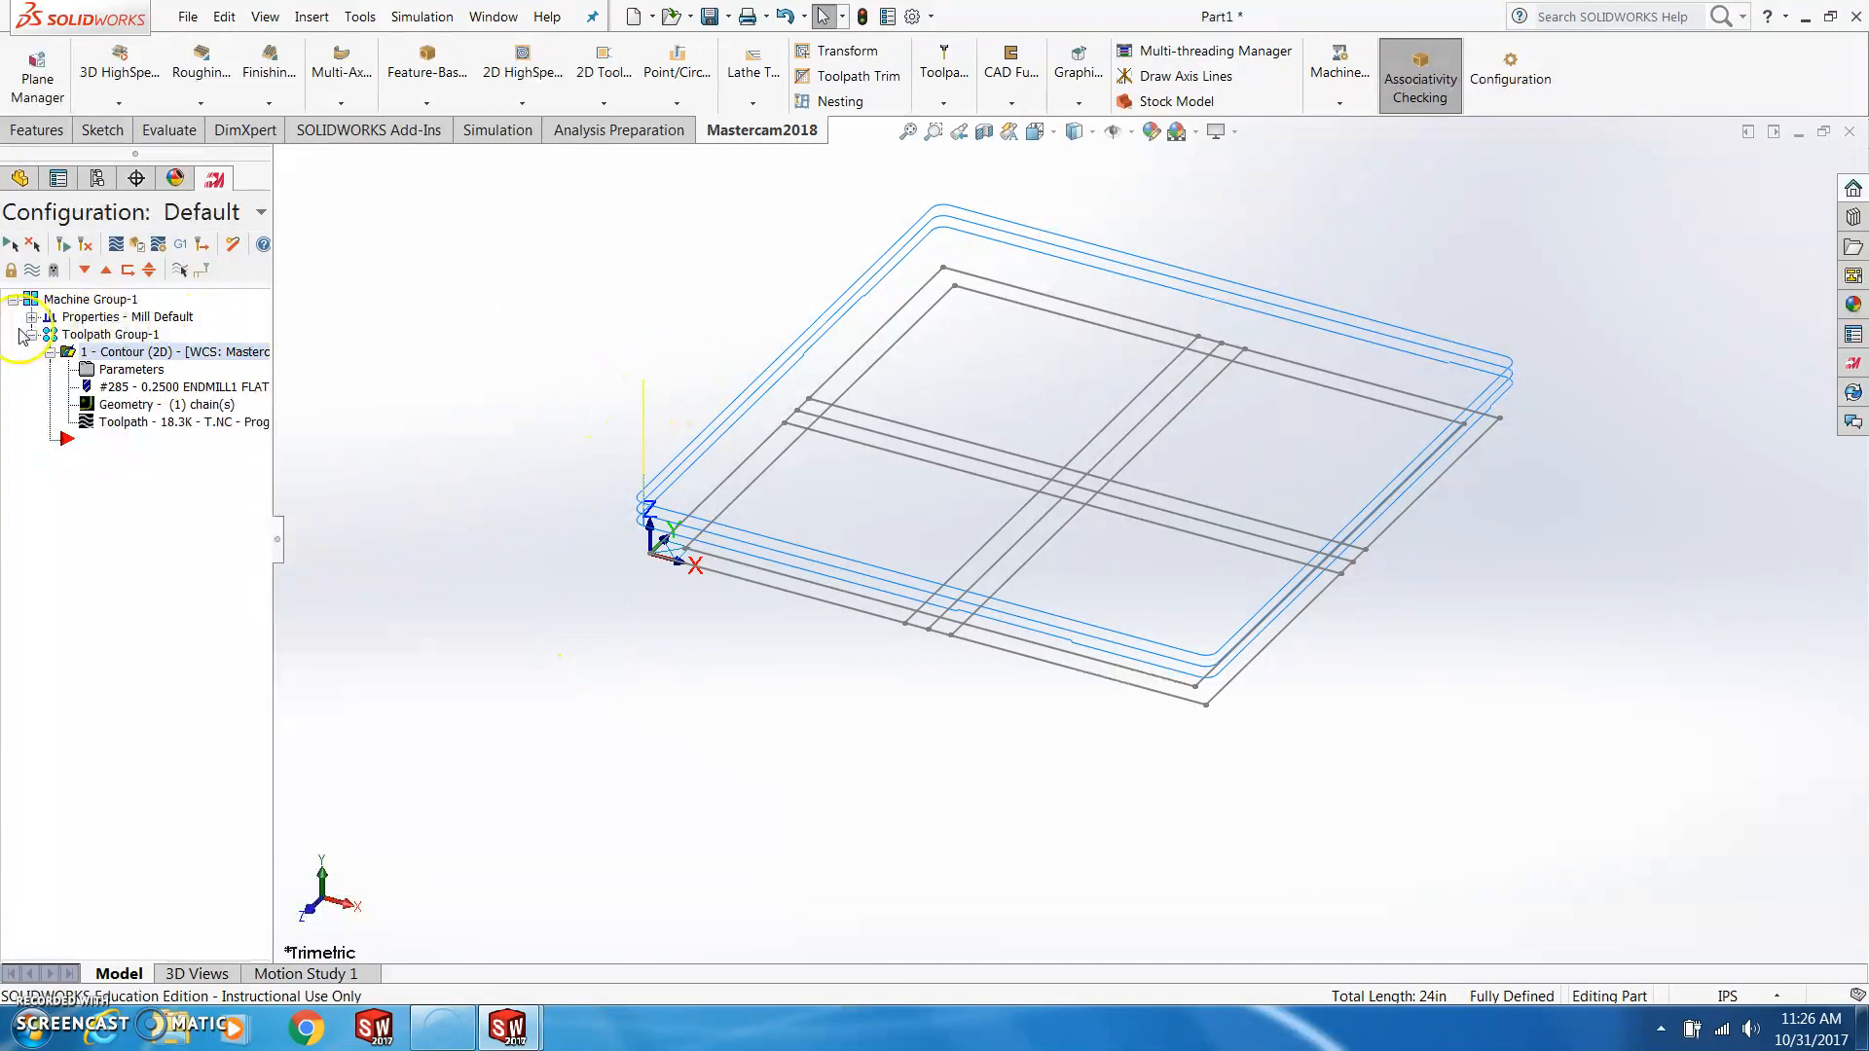
In the machine group's stock setup, size rectangular stock from a bounding box of all items and set its Z thickness to 0.75
{"action": "left_click", "coordinate": [31, 318]}
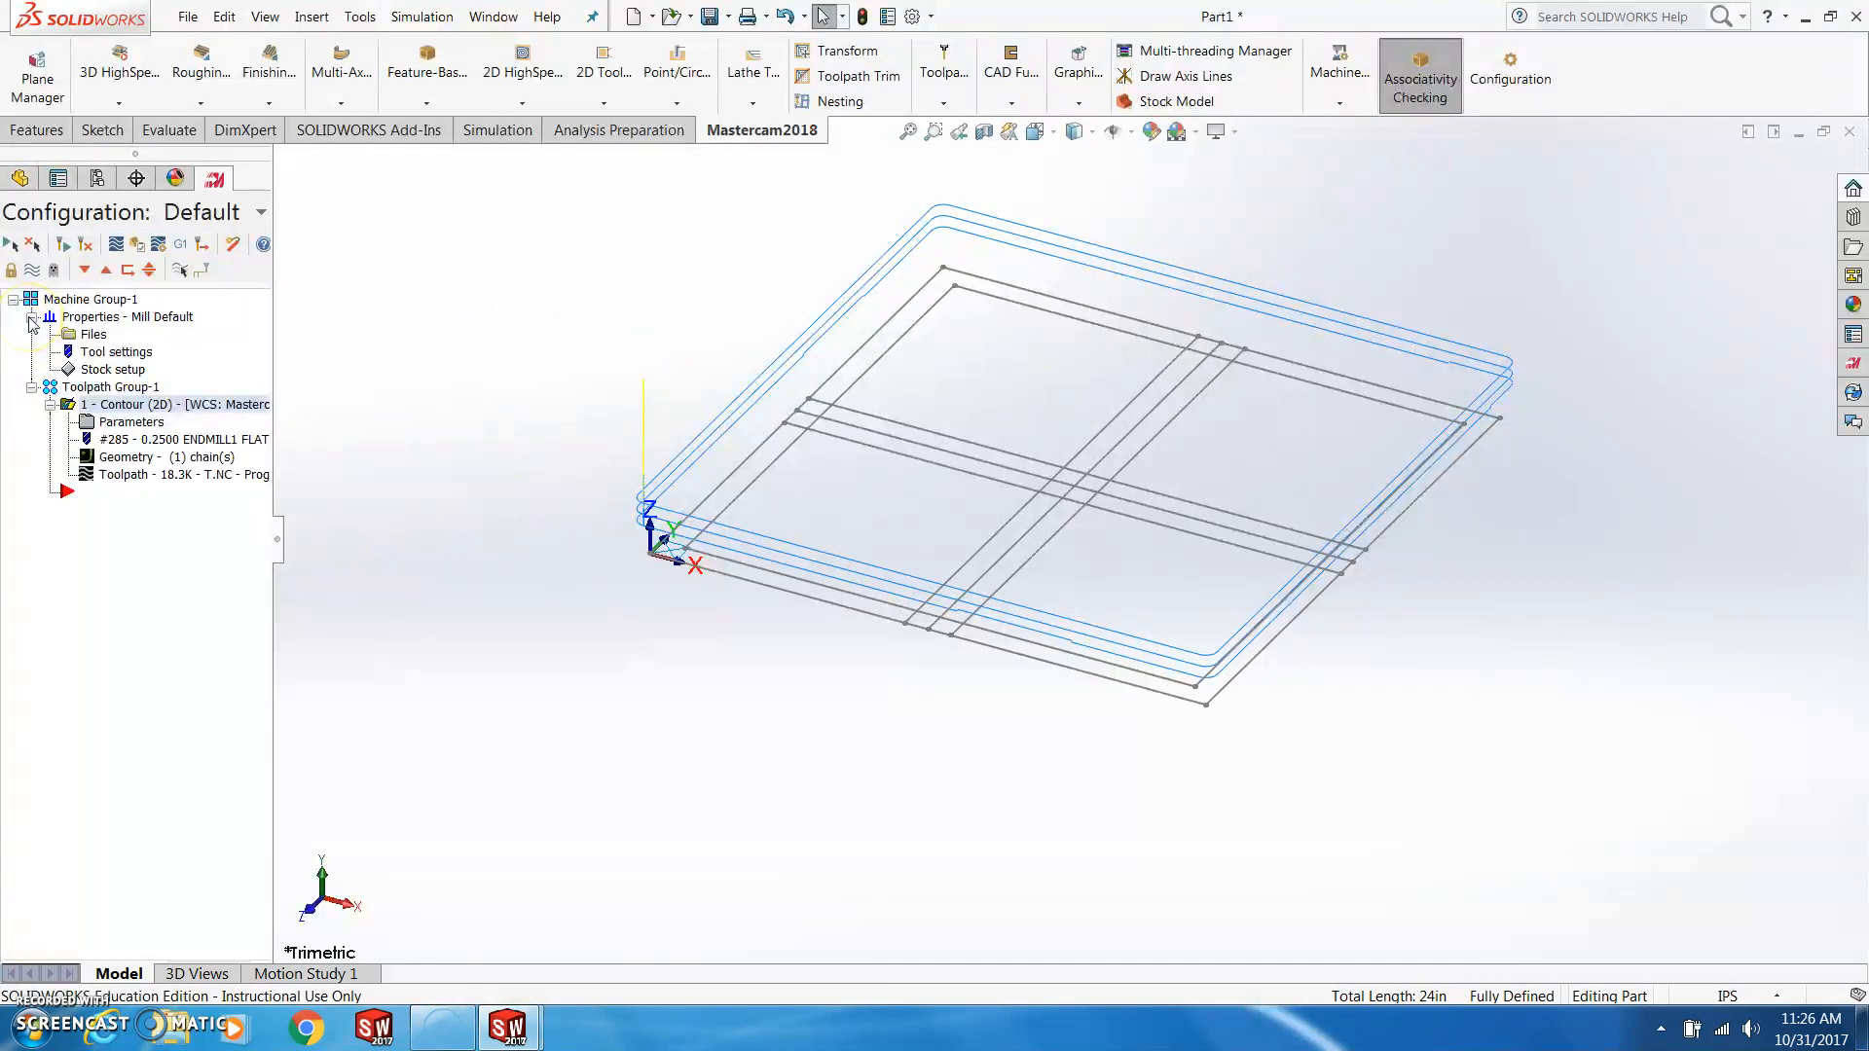
{"action": "left_click", "coordinate": [98, 373]}
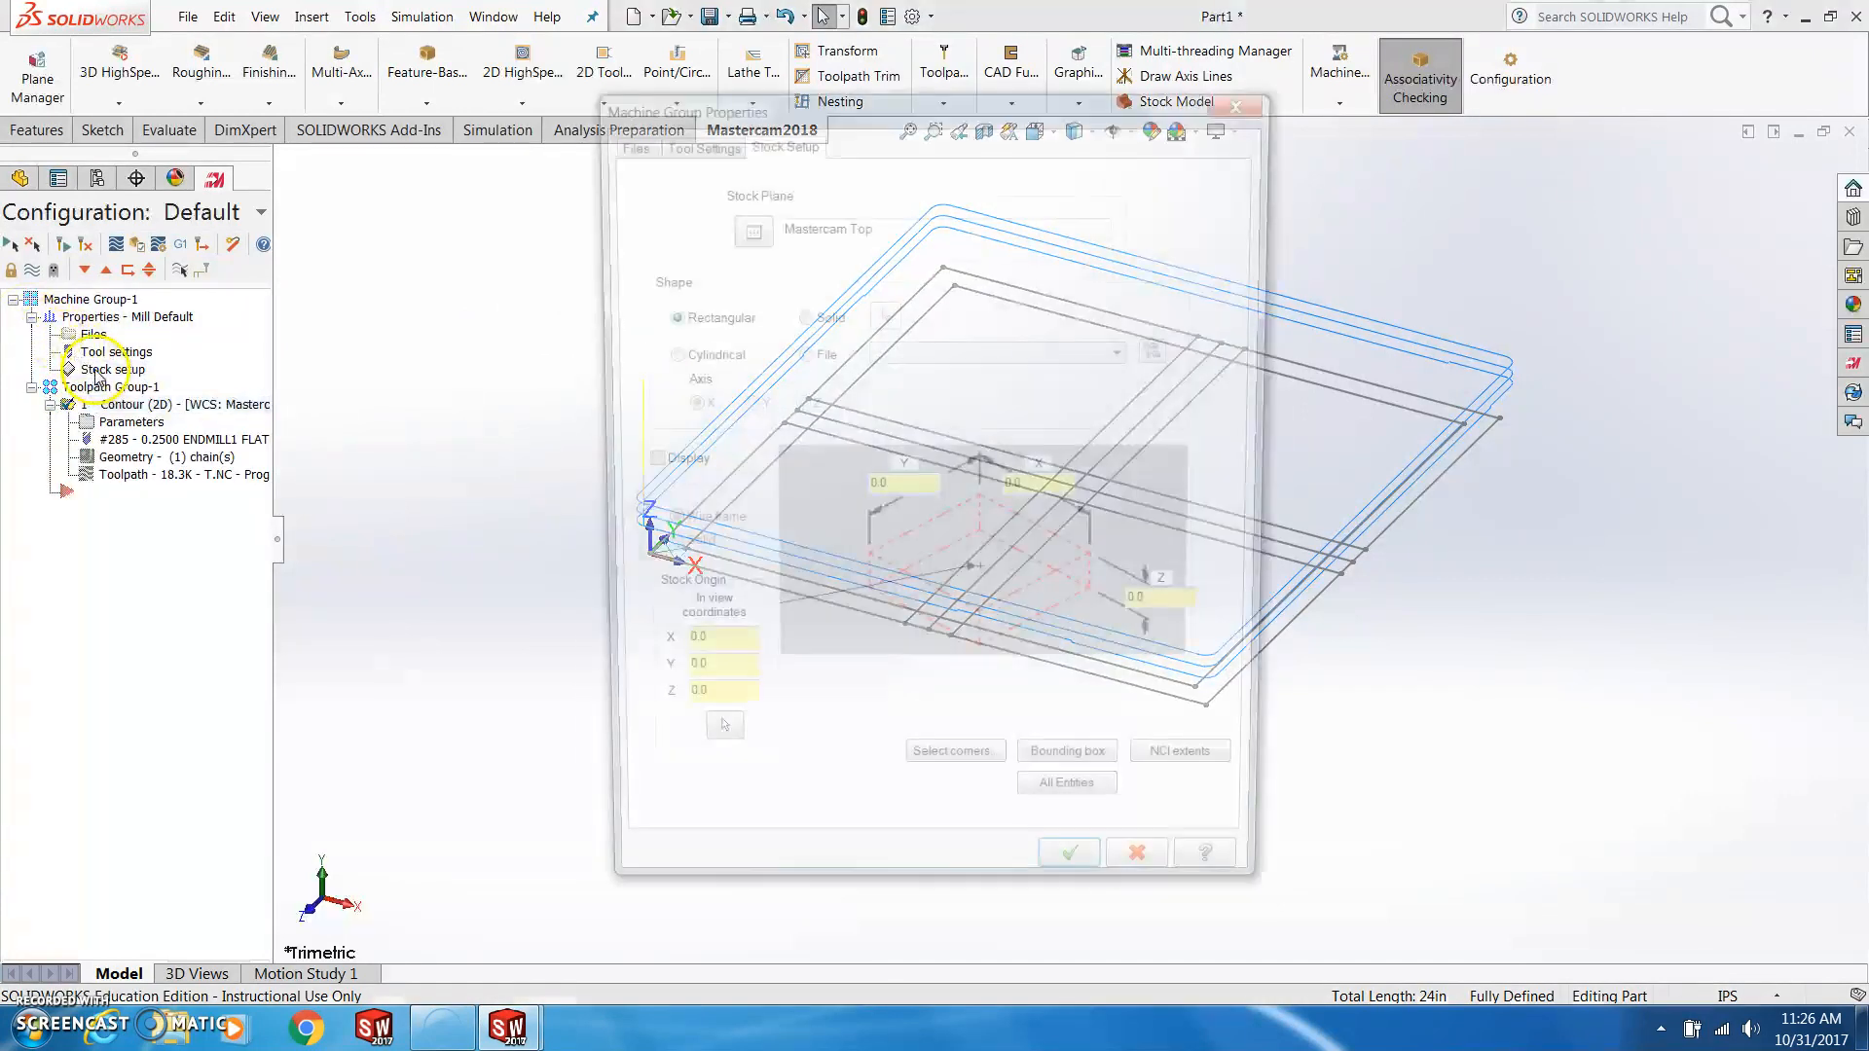
{"action": "left_click", "coordinate": [1098, 789]}
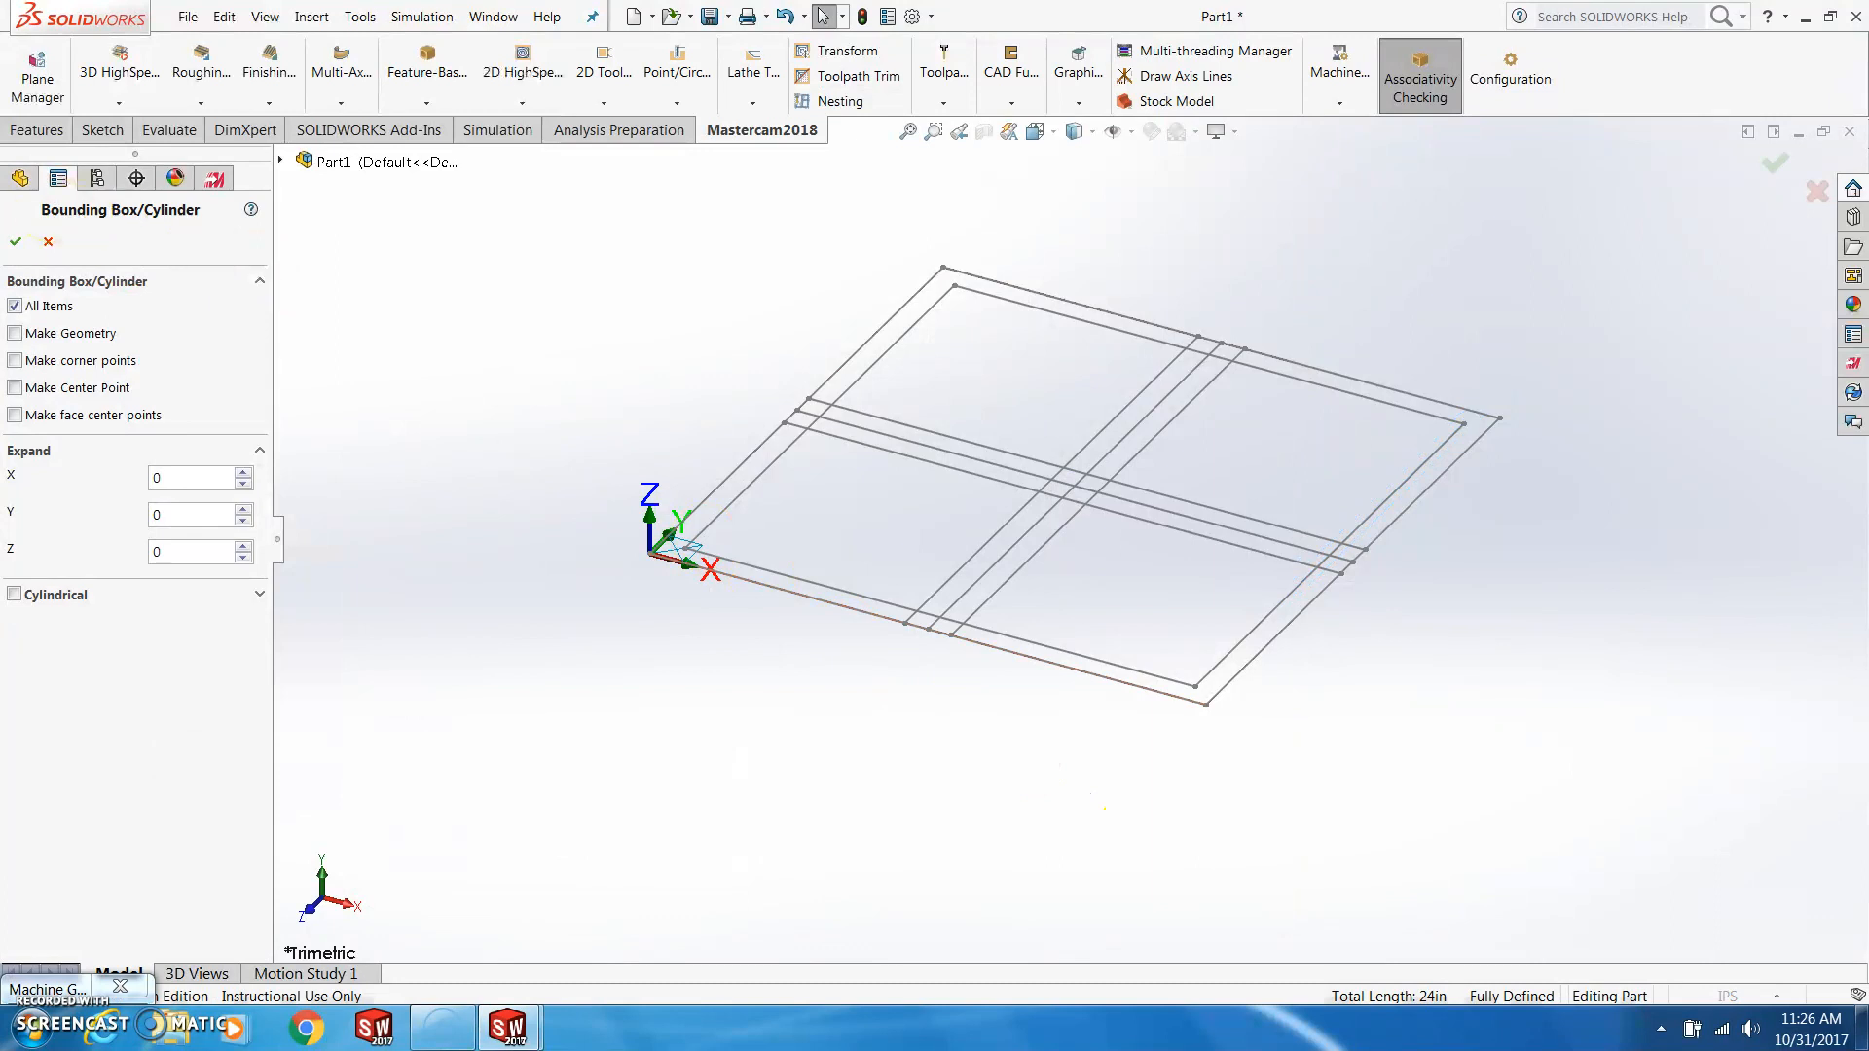
{"action": "left_click", "coordinate": [16, 243]}
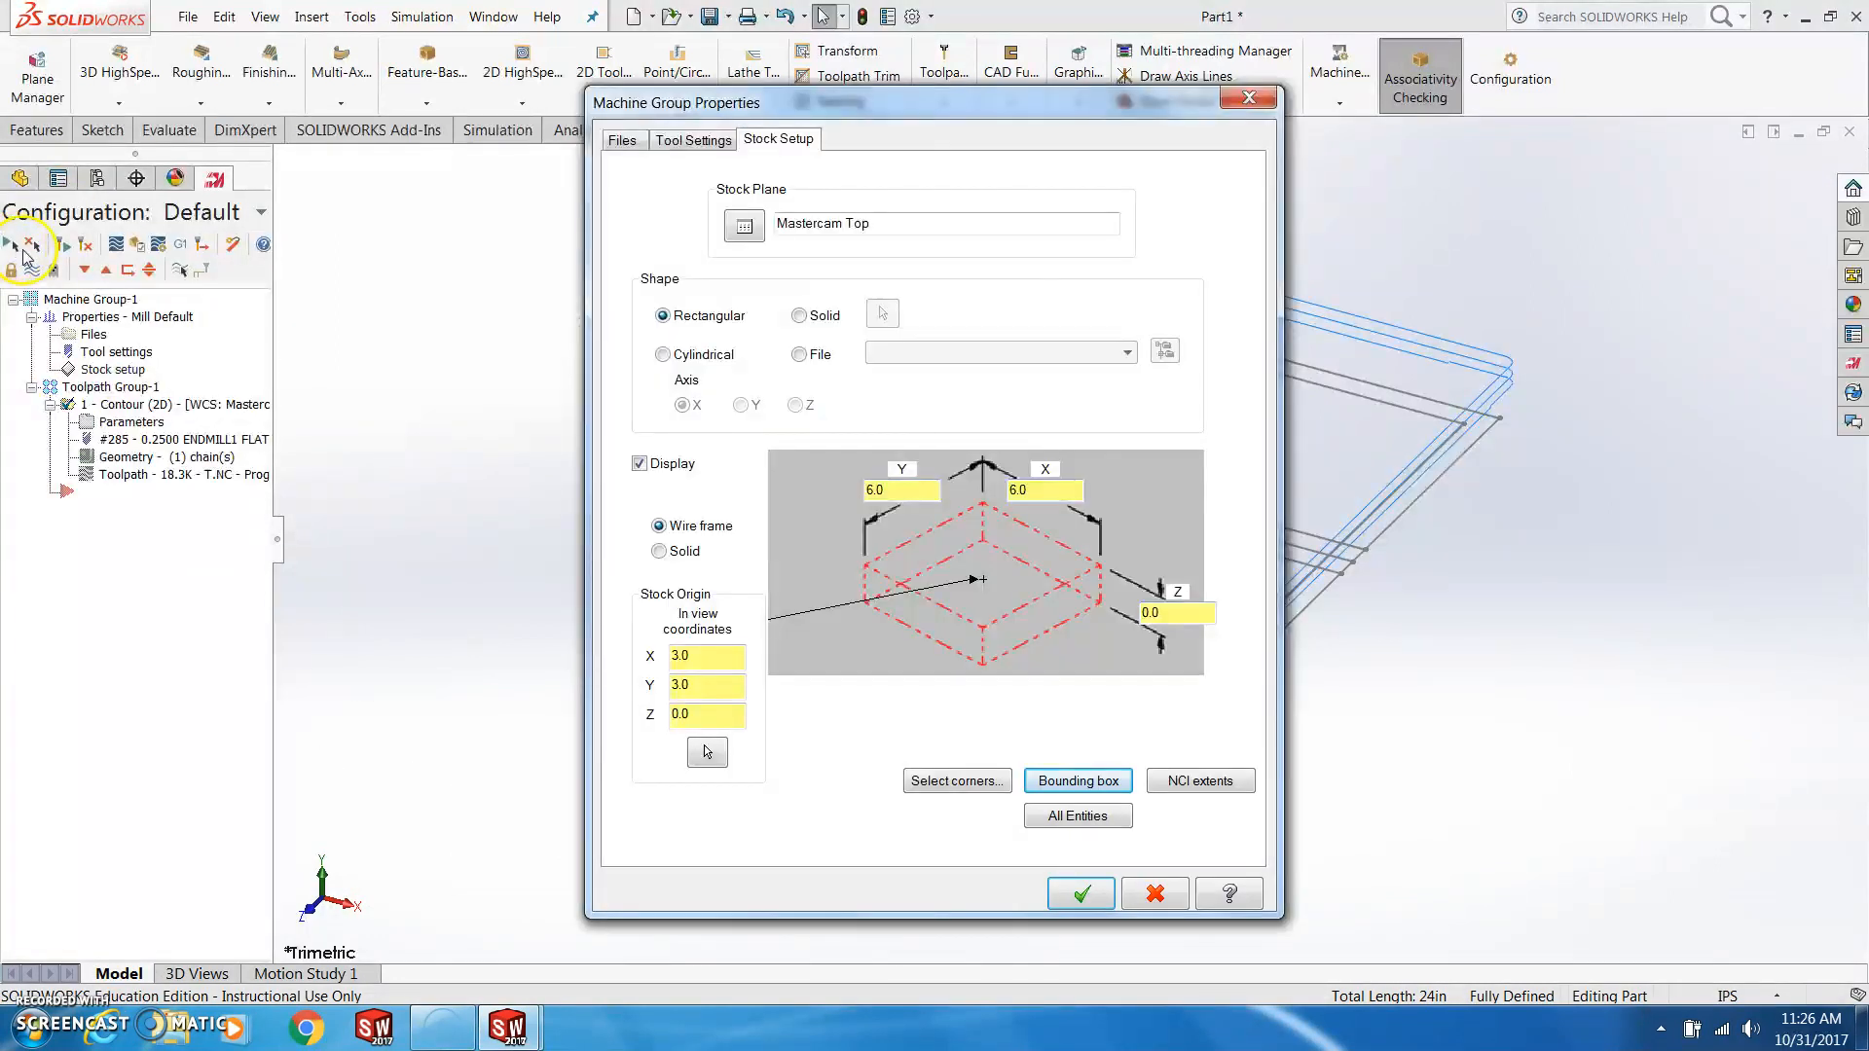
{"action": "left_click", "coordinate": [1179, 612]}
{"action": "double_click", "coordinate": [1151, 611]}
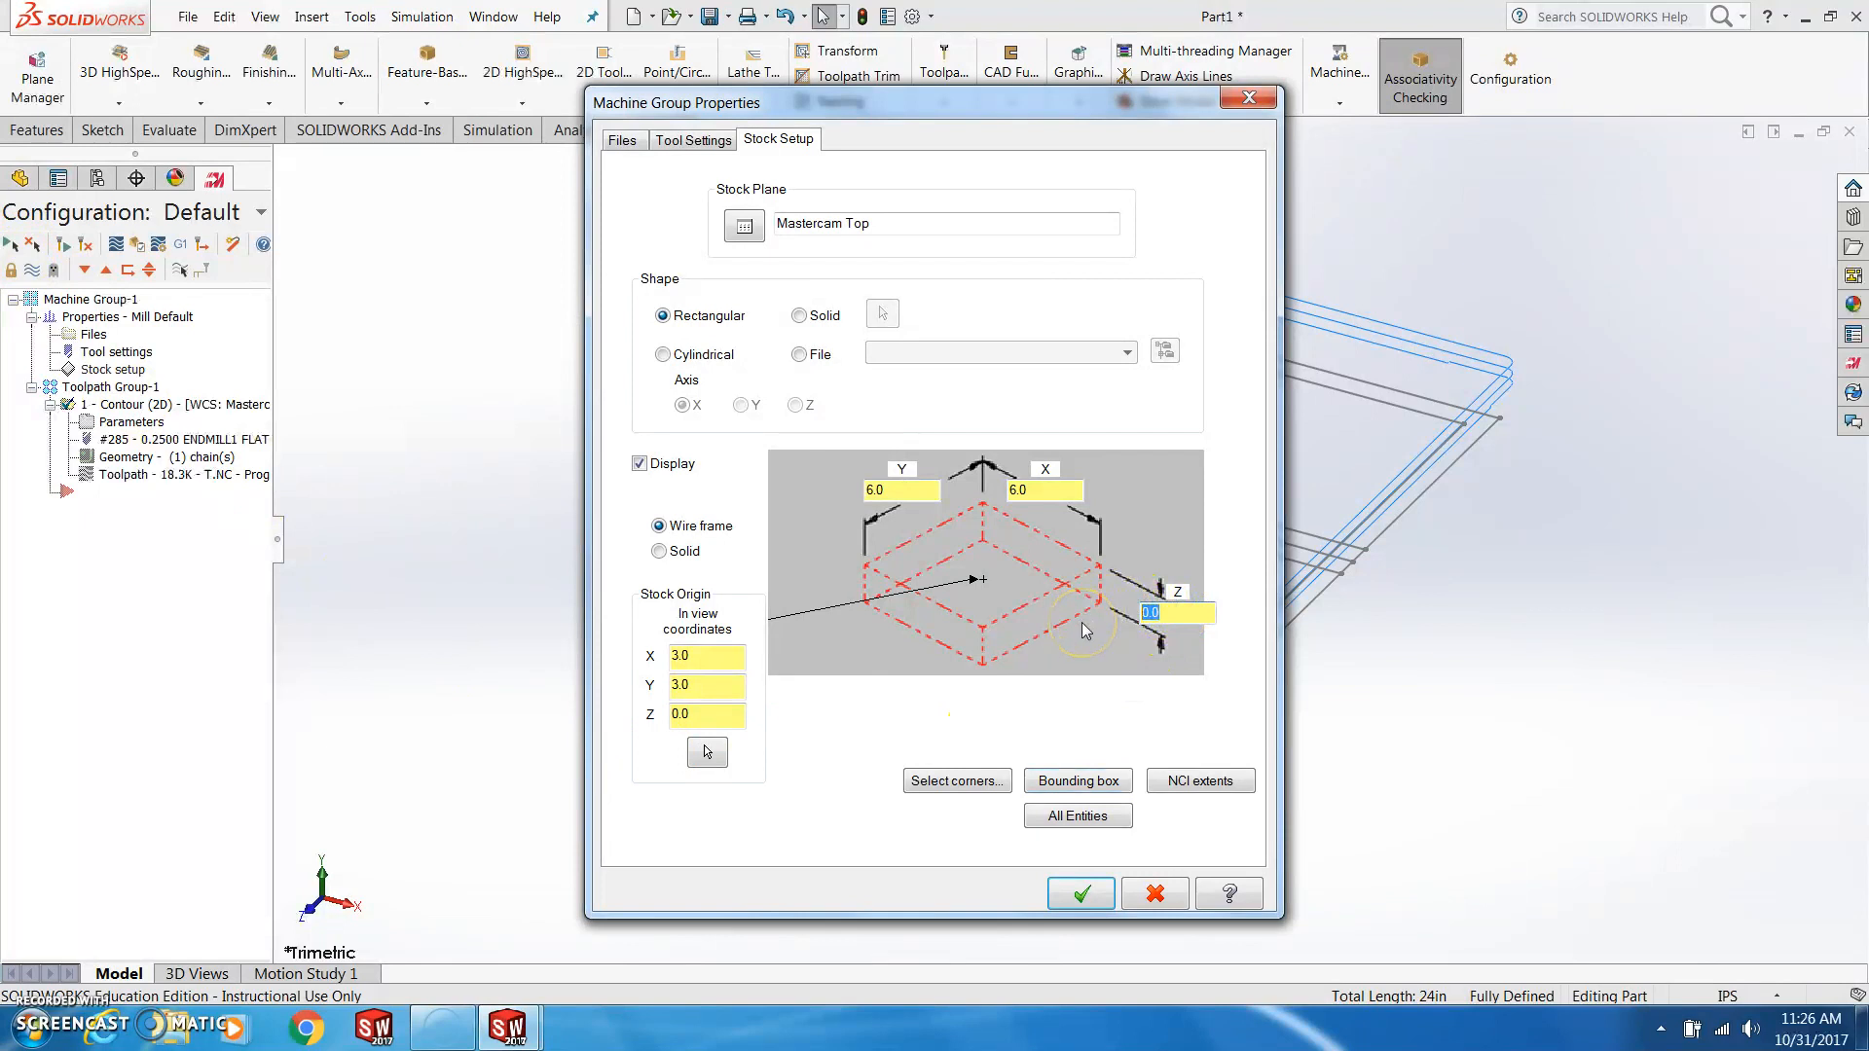
{"action": "type", "text": ".75"}
Anchor the stock at its bottom left corner, place that corner on the sketch origin point, and apply the stock setup
{"action": "left_click", "coordinate": [869, 607]}
{"action": "left_click", "coordinate": [872, 610]}
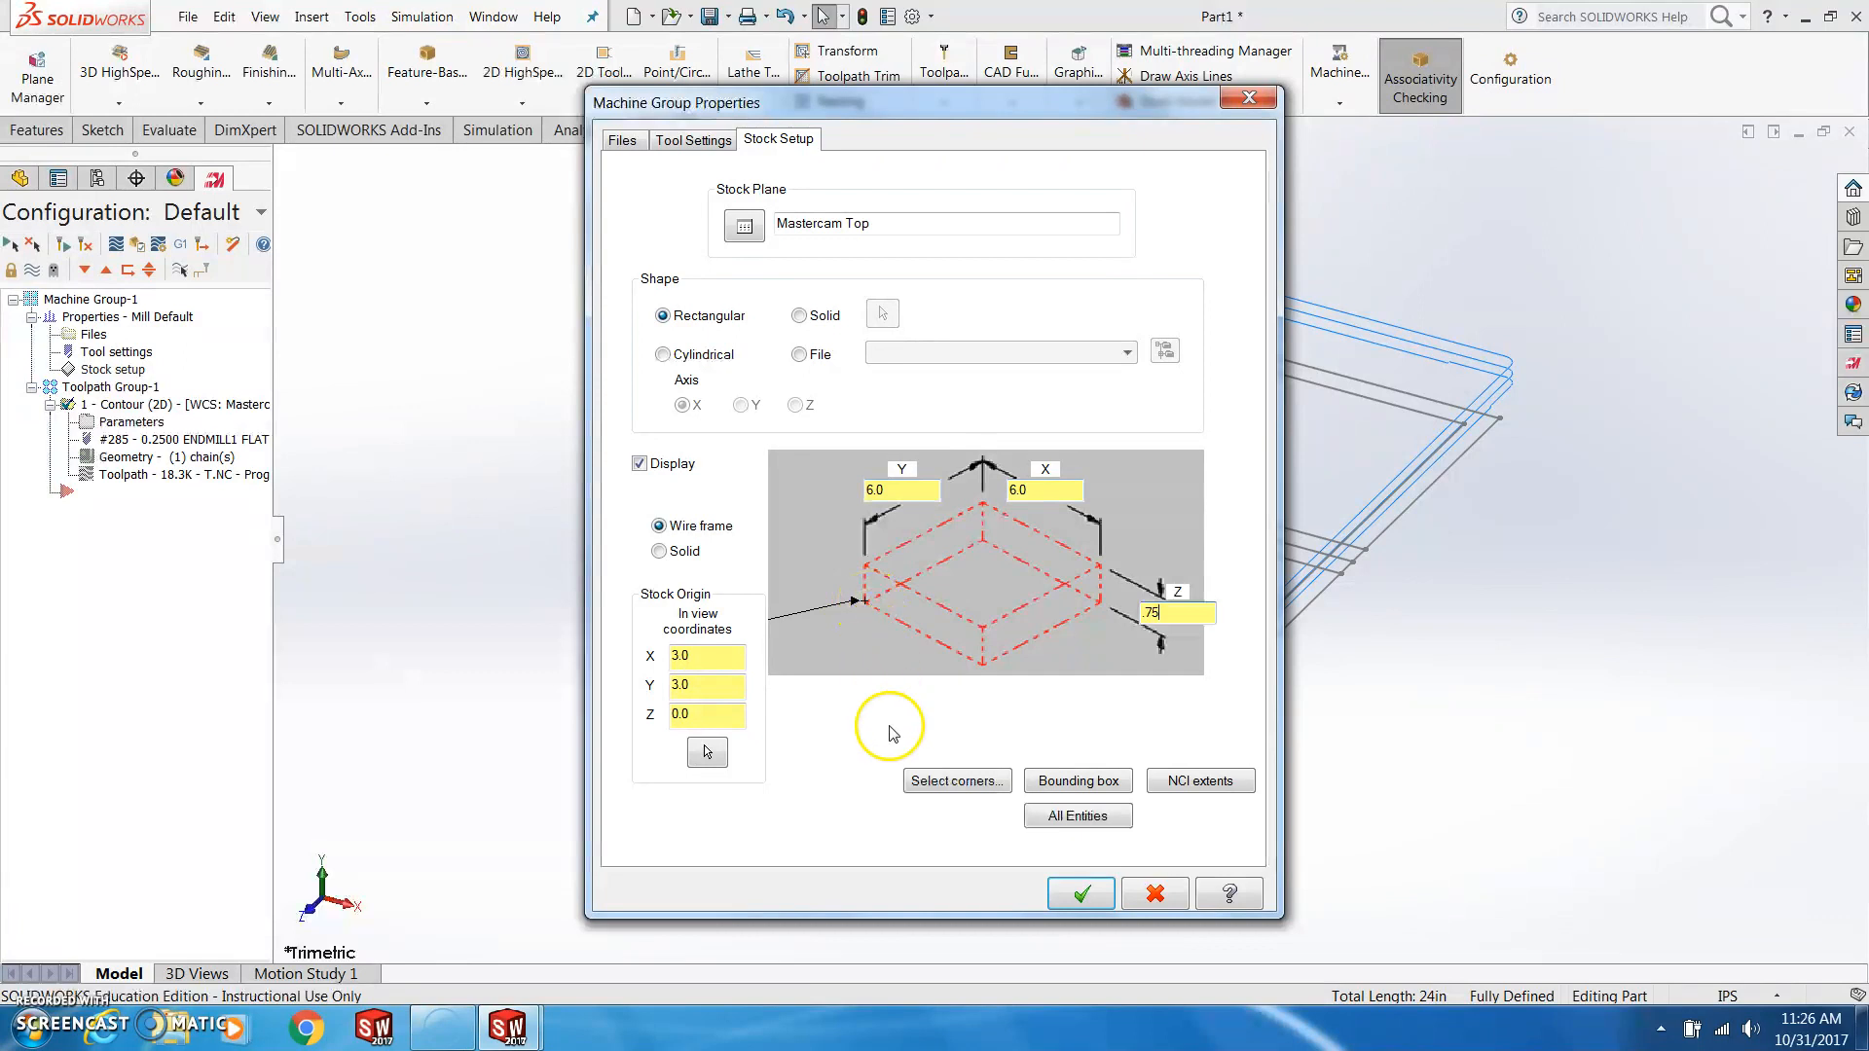
{"action": "left_click", "coordinate": [949, 791]}
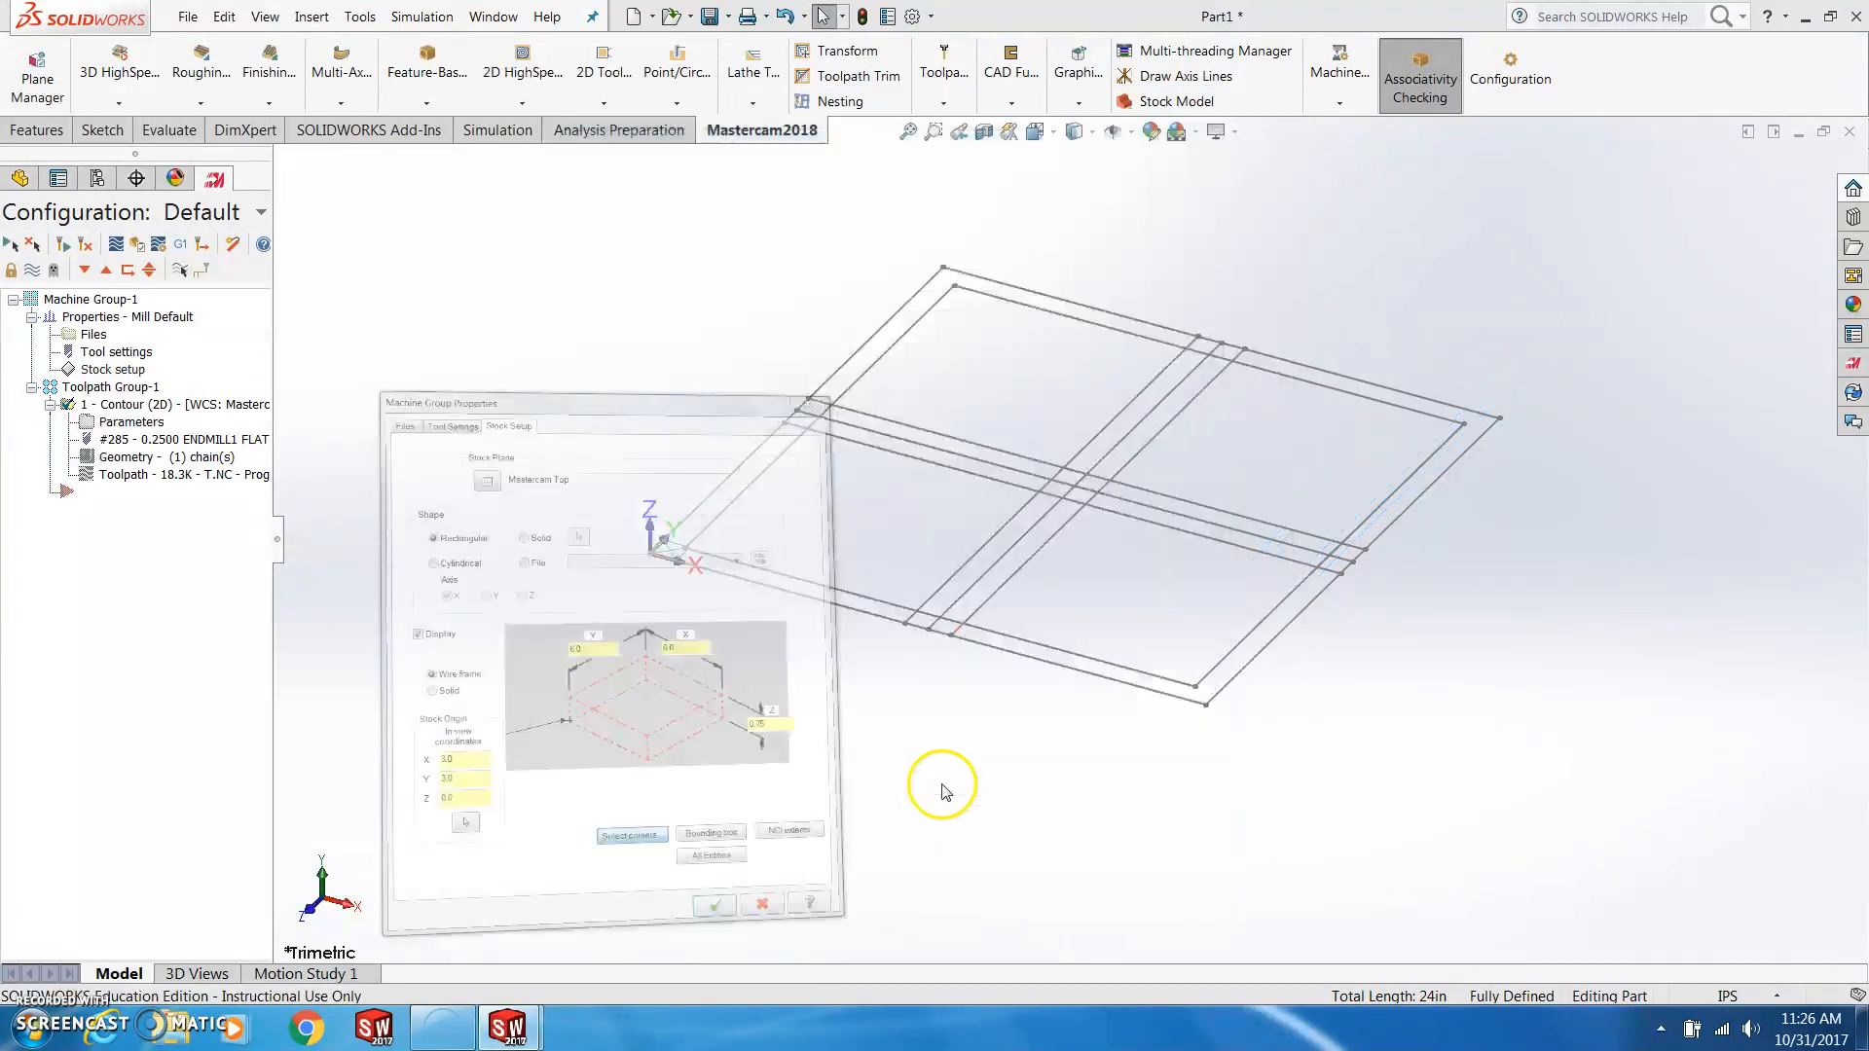
{"action": "left_click", "coordinate": [650, 554]}
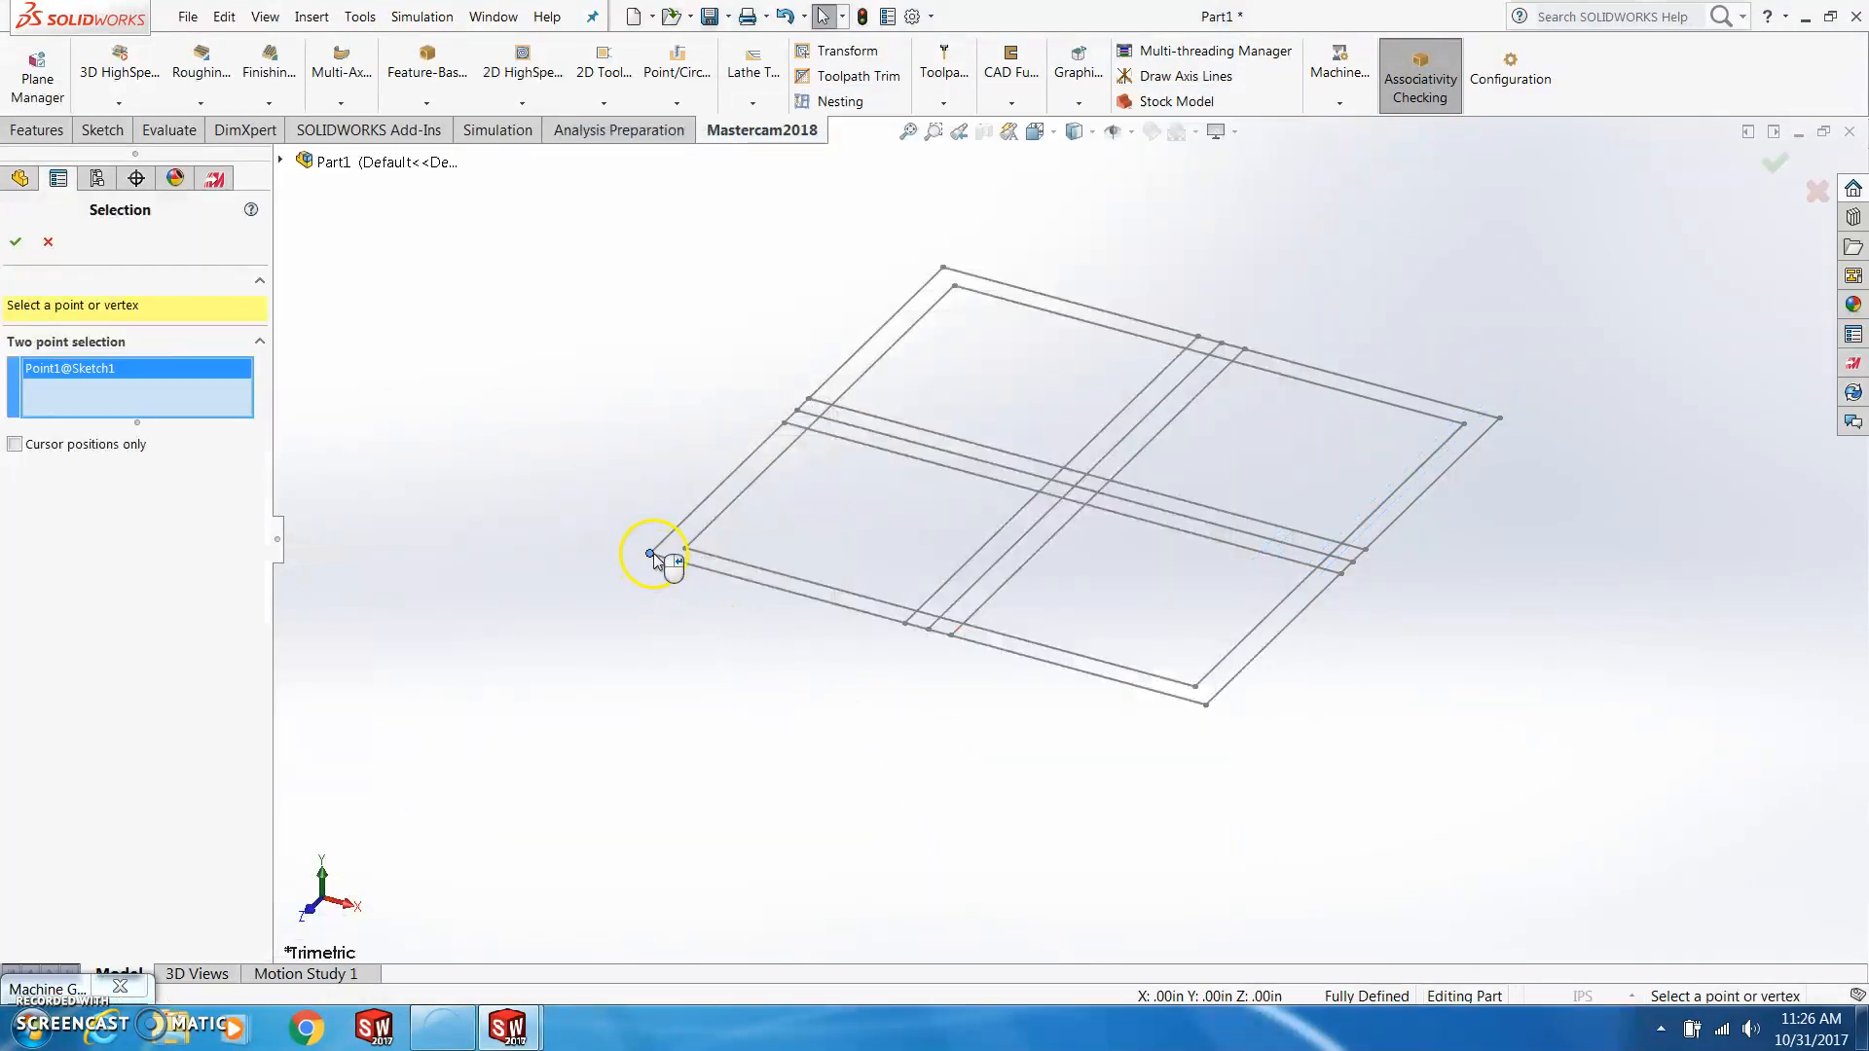
{"action": "left_click", "coordinate": [15, 241]}
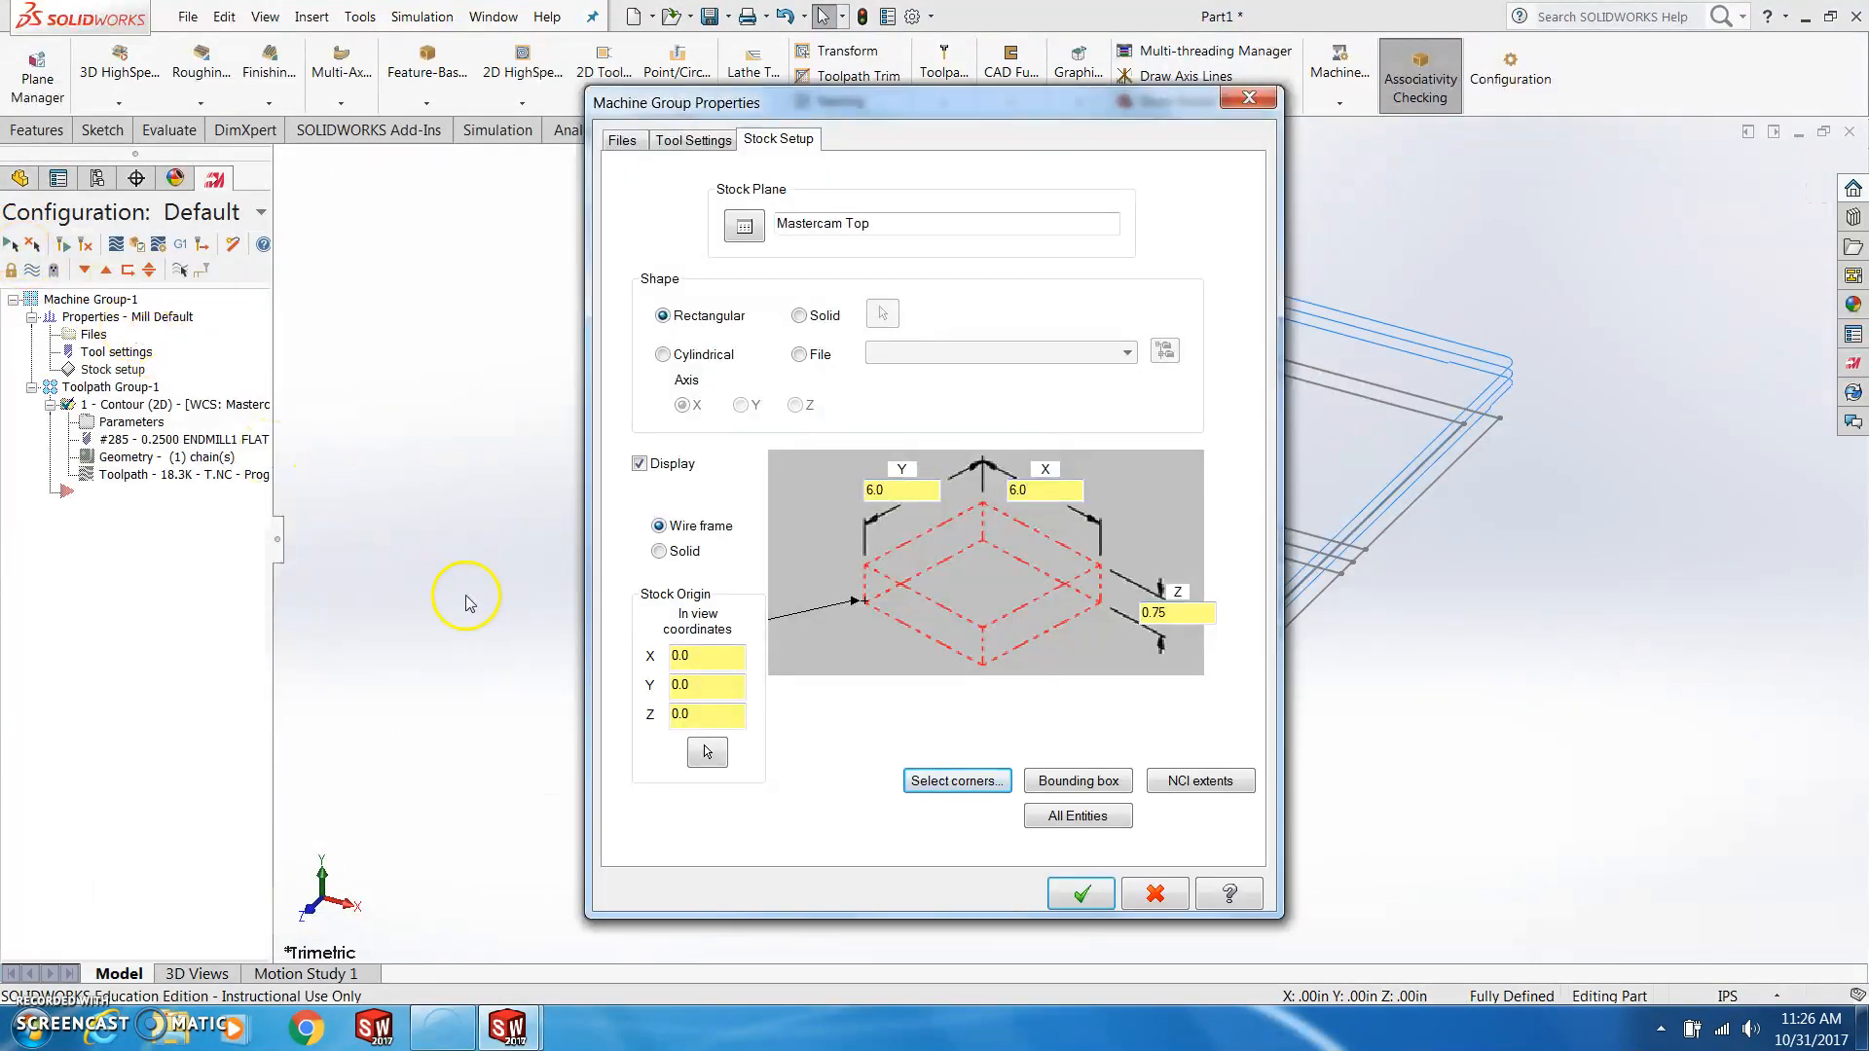
{"action": "left_click", "coordinate": [1085, 896]}
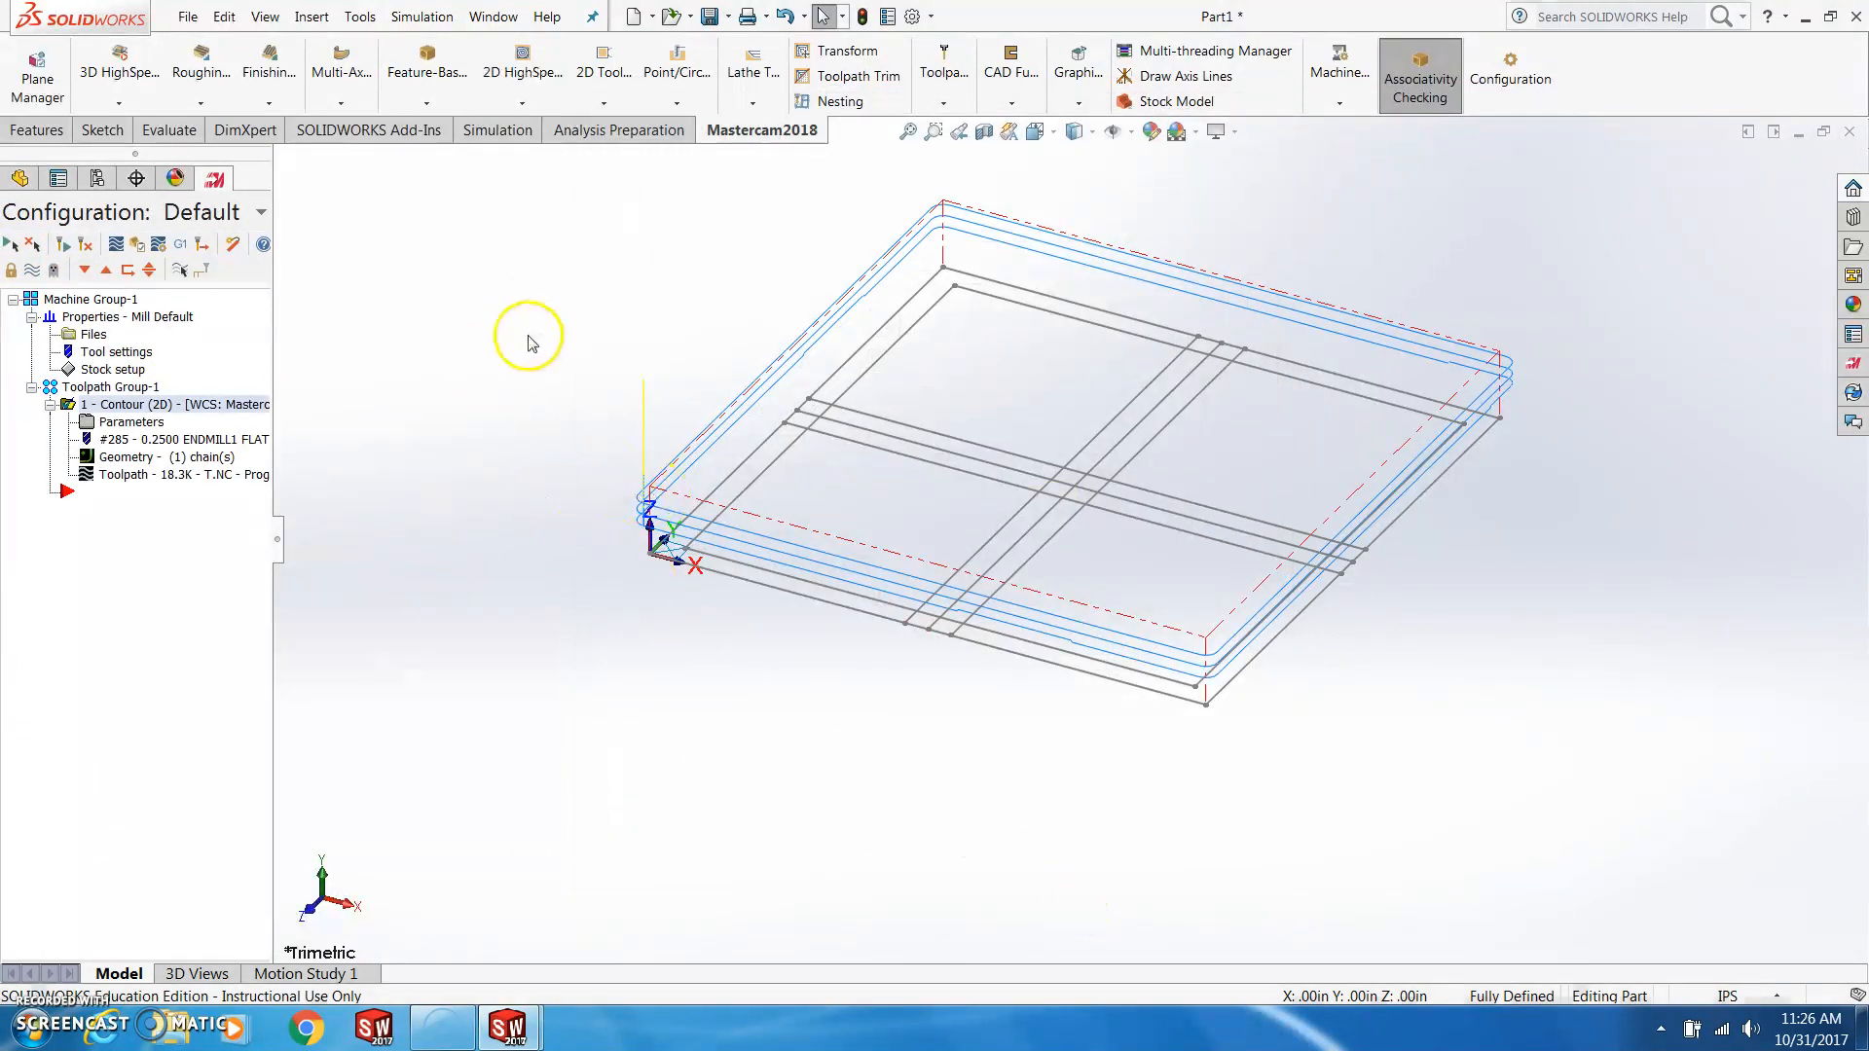
Open the contour operation's backplot with the tool displayed, and close it
{"action": "left_click", "coordinate": [115, 245]}
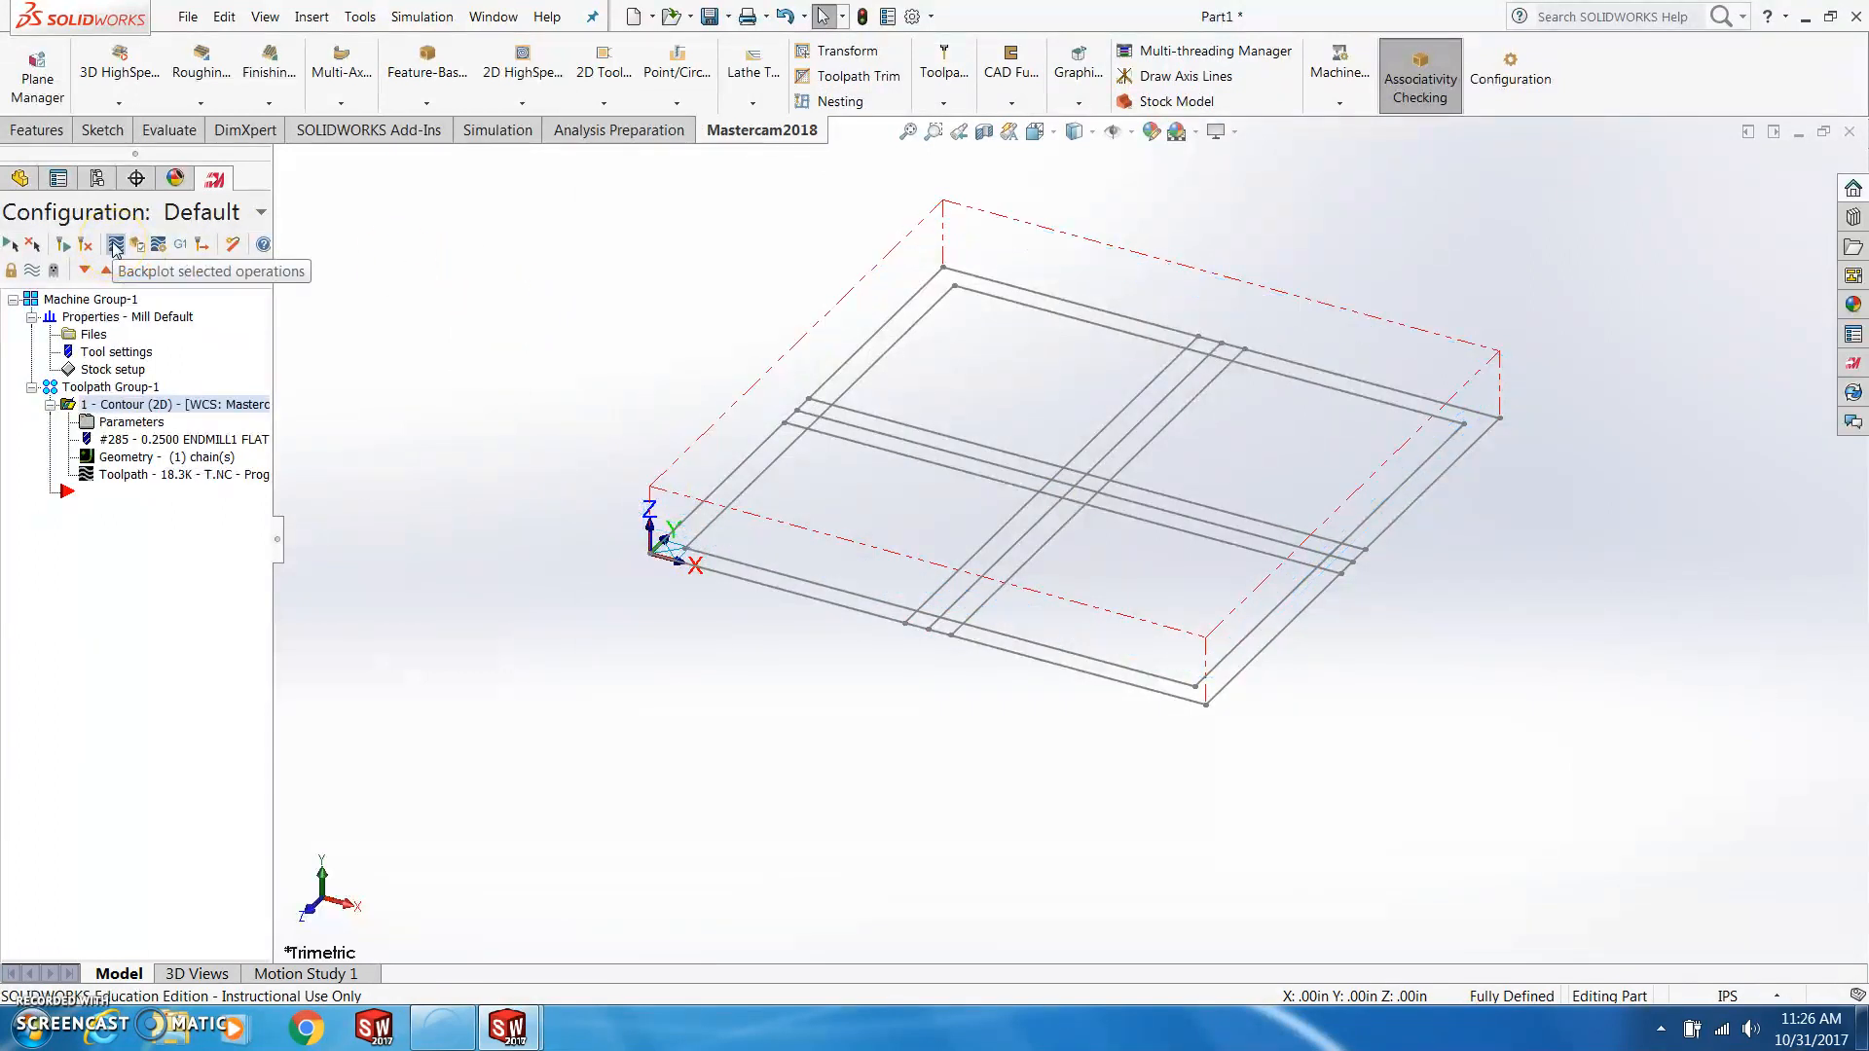
{"action": "left_click", "coordinate": [49, 366]}
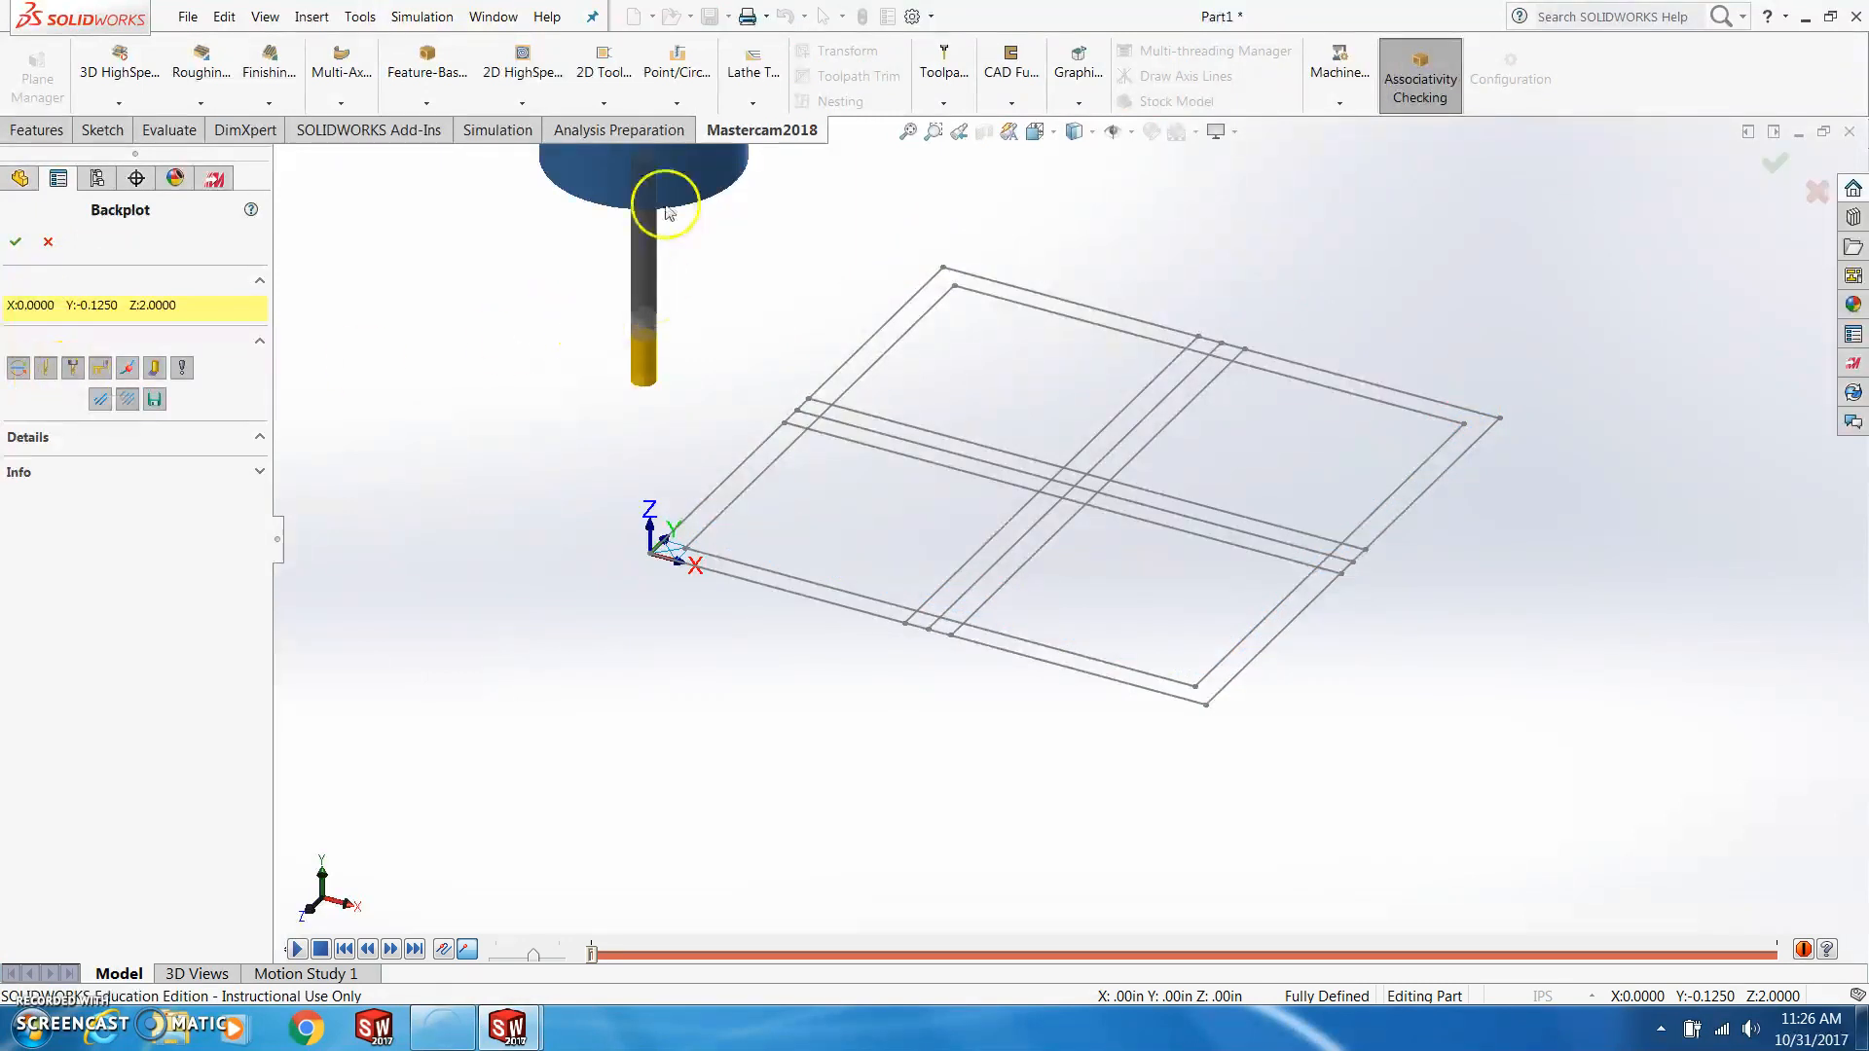
{"action": "left_click", "coordinate": [15, 242]}
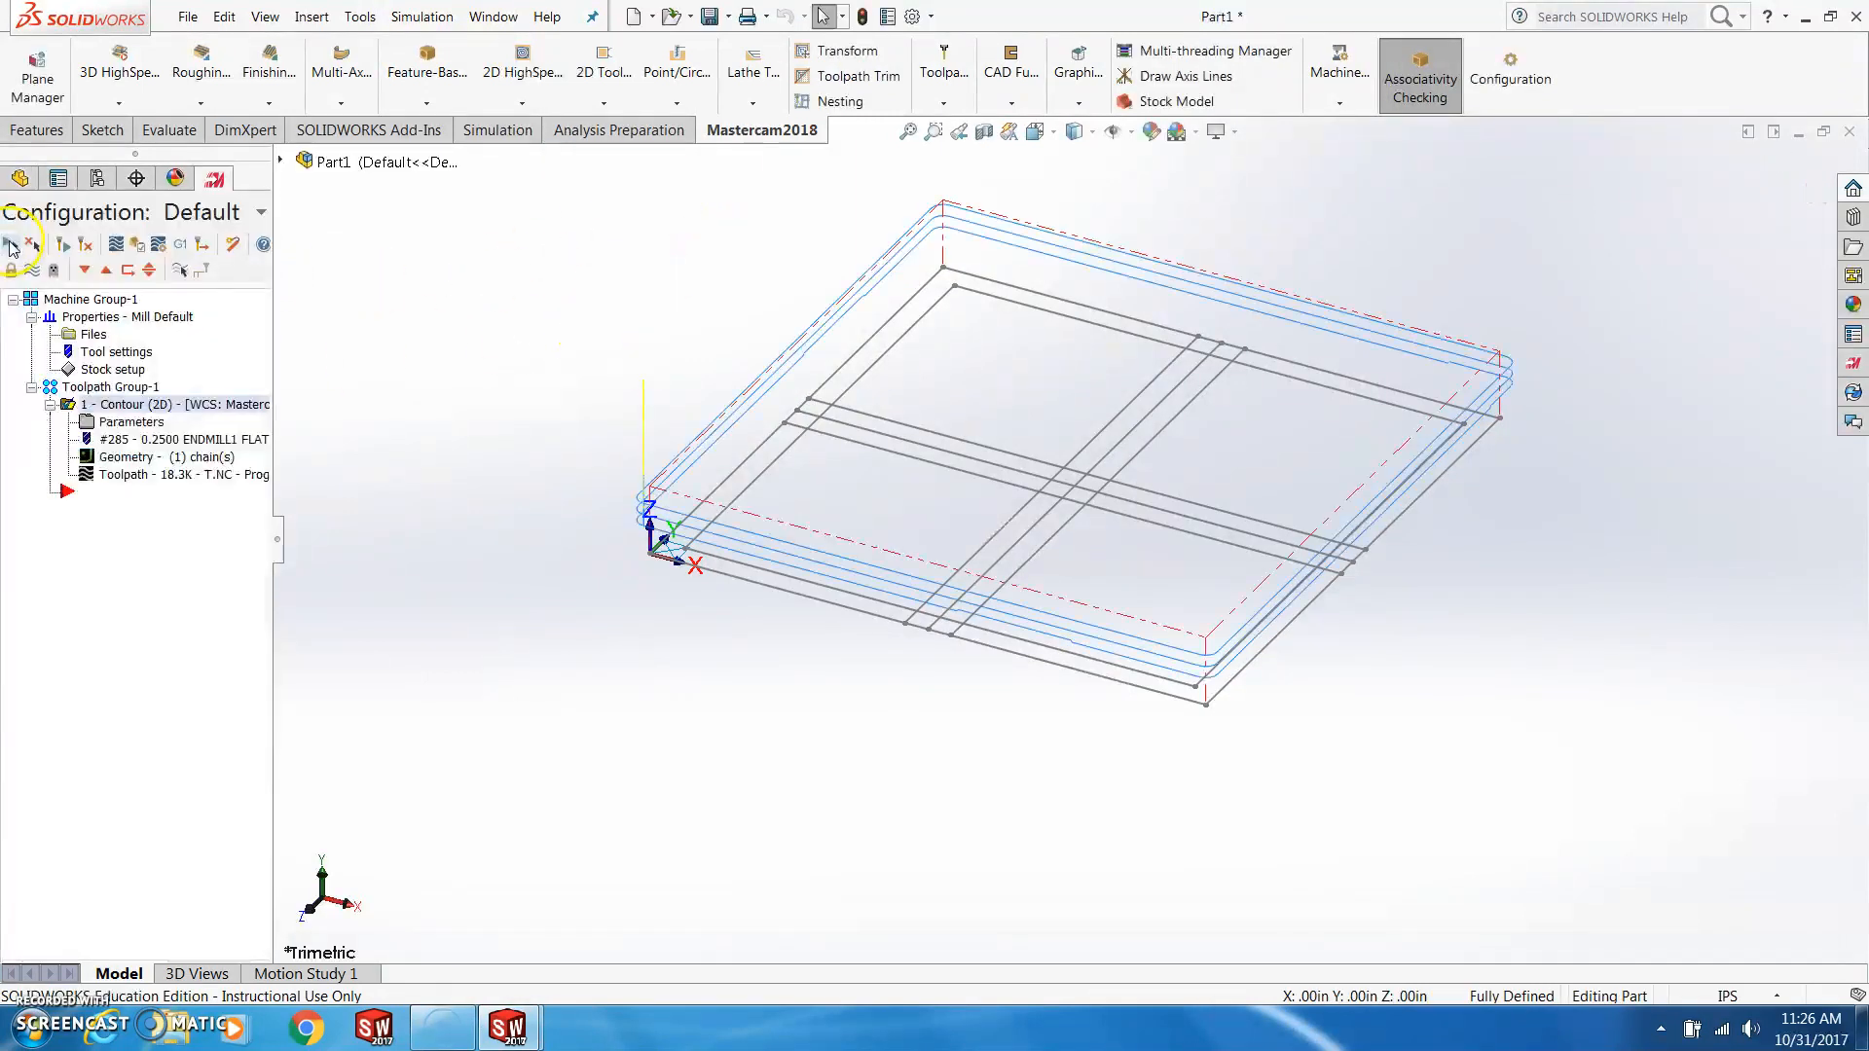
Verify the contour operation in the Mastercam Simulator at a slower playback speed, and close the simulator
{"action": "left_click", "coordinate": [138, 245]}
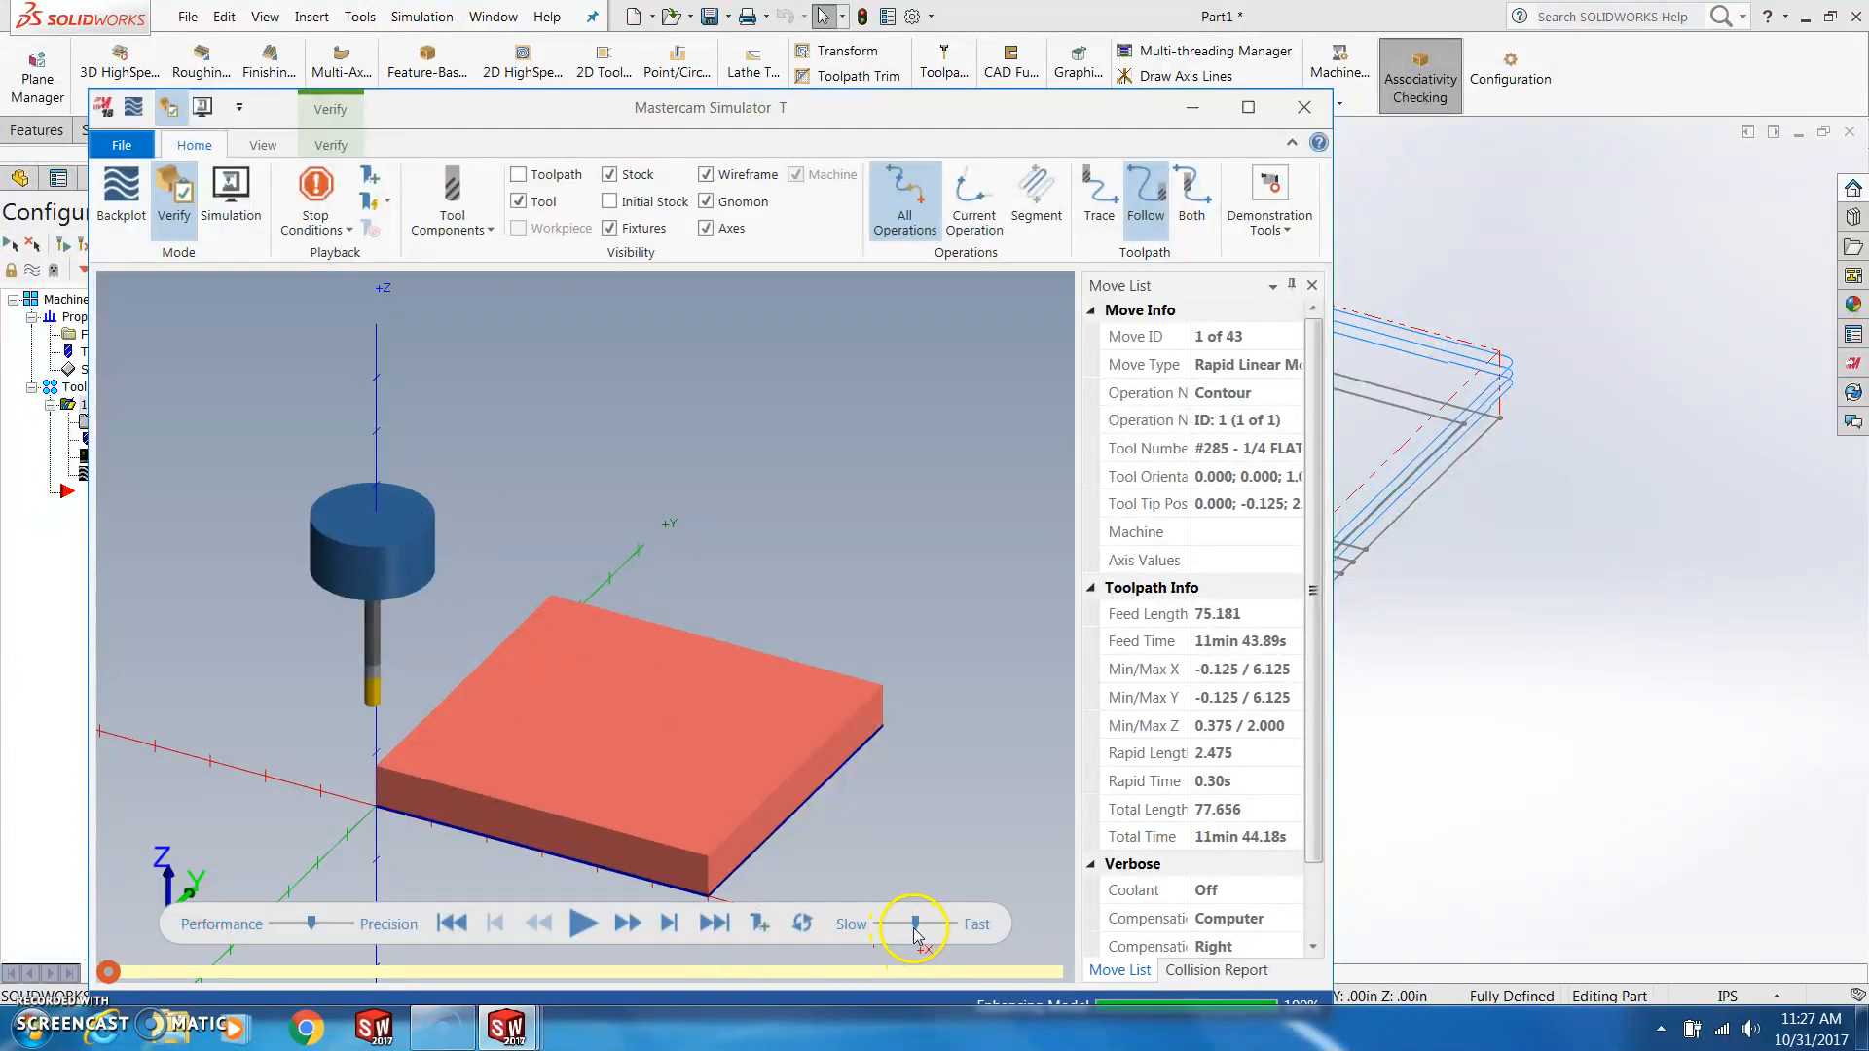
{"action": "left_click_drag", "start_coordinate": [915, 929], "coordinate": [884, 930]}
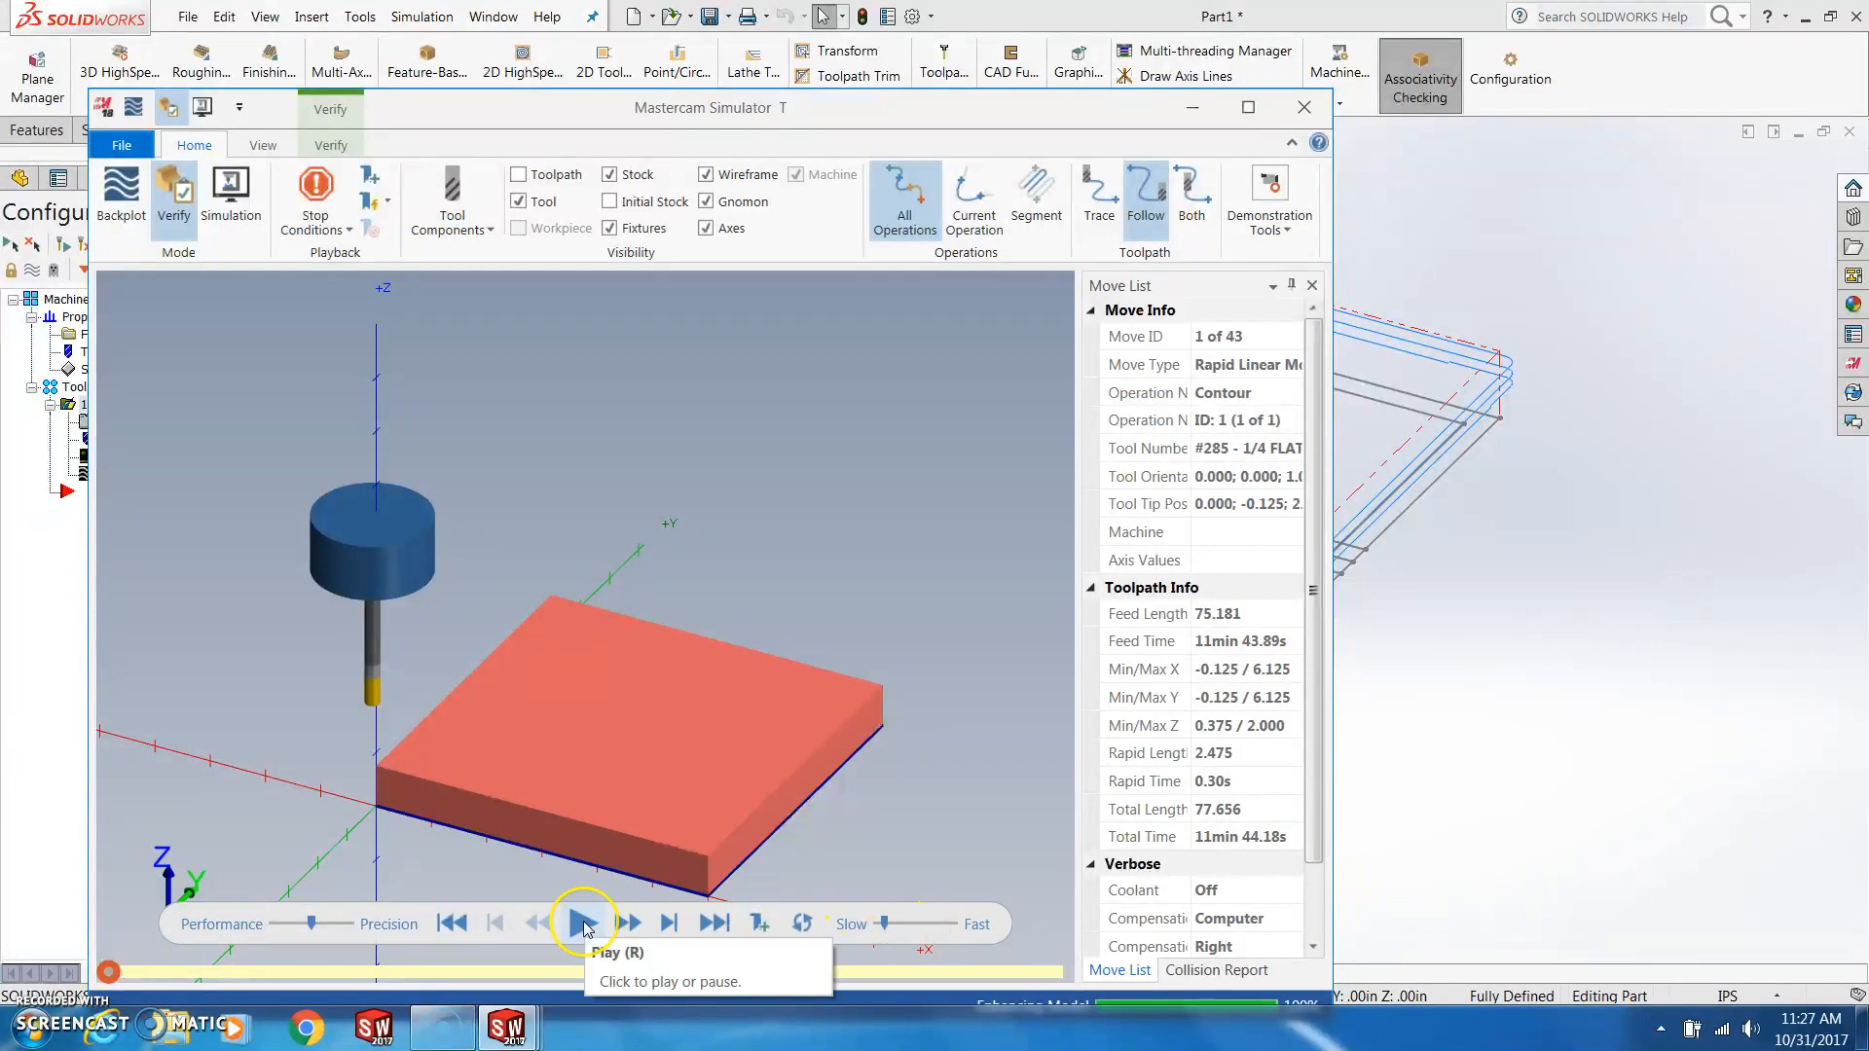
{"action": "left_click", "coordinate": [584, 925]}
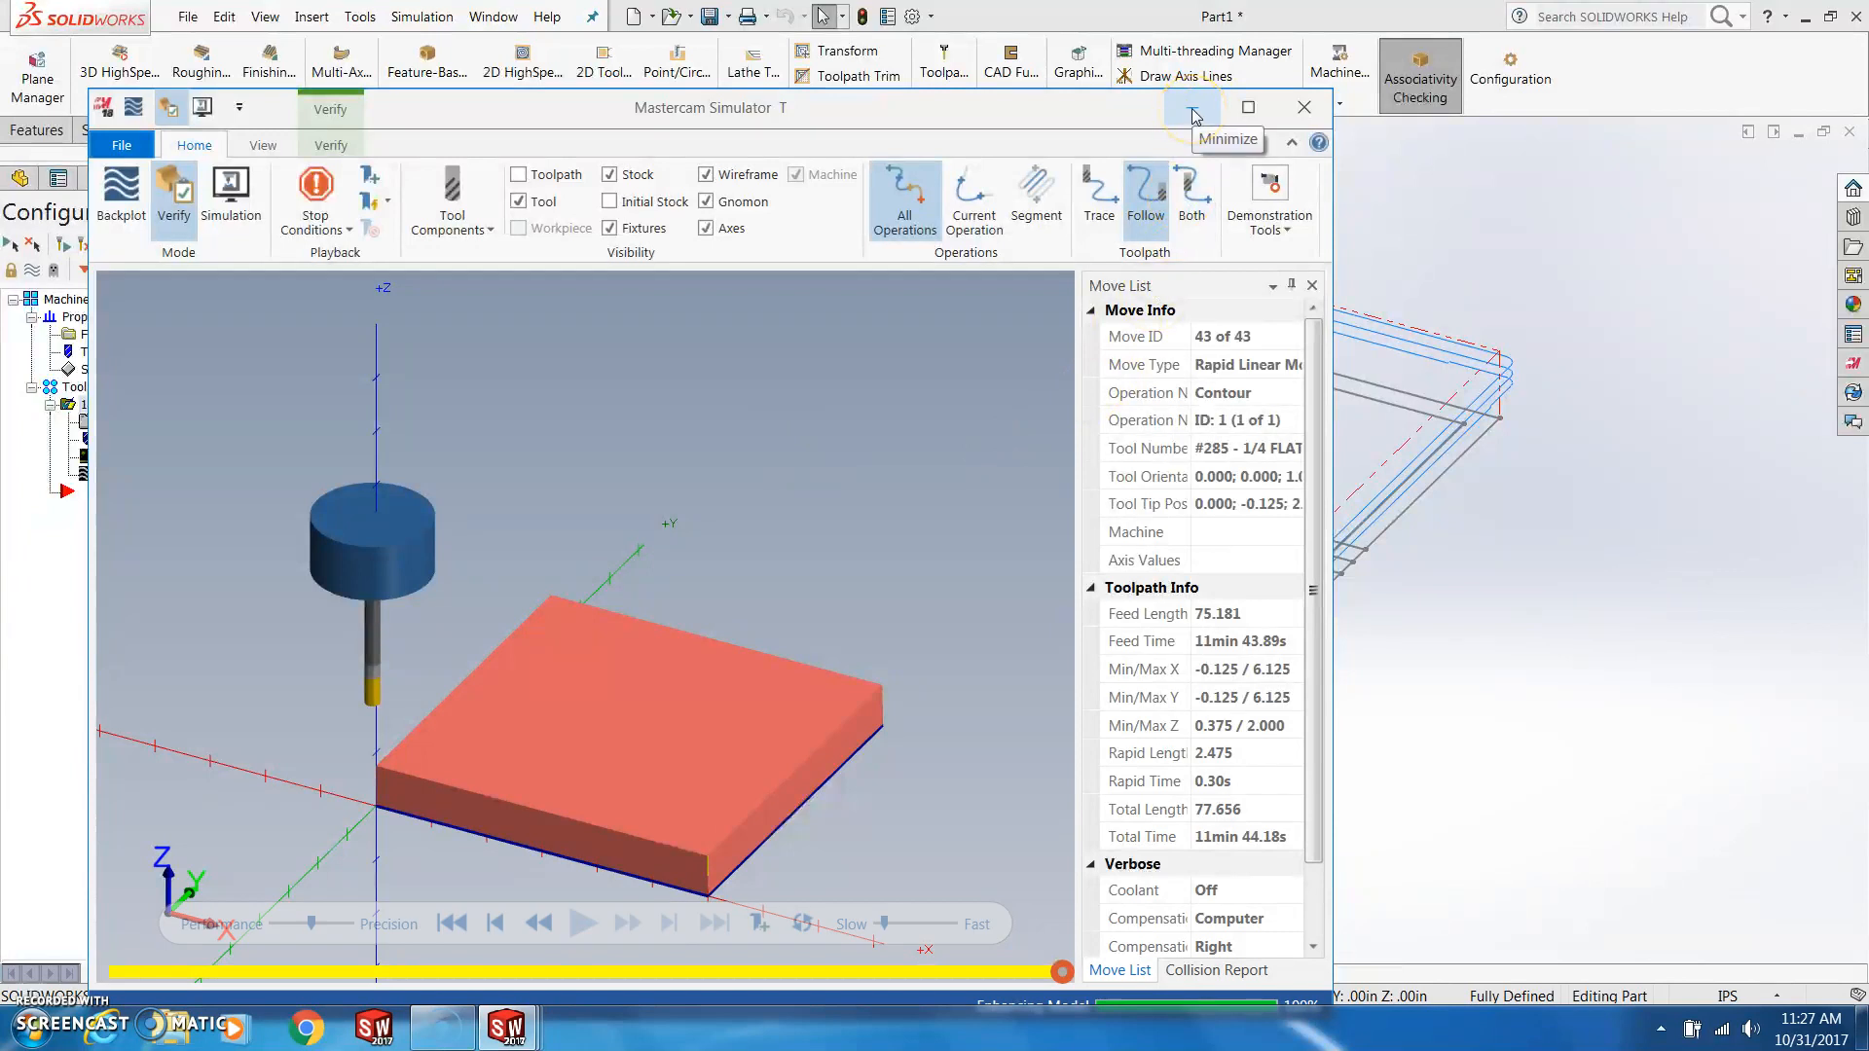
{"action": "left_click", "coordinate": [1301, 109]}
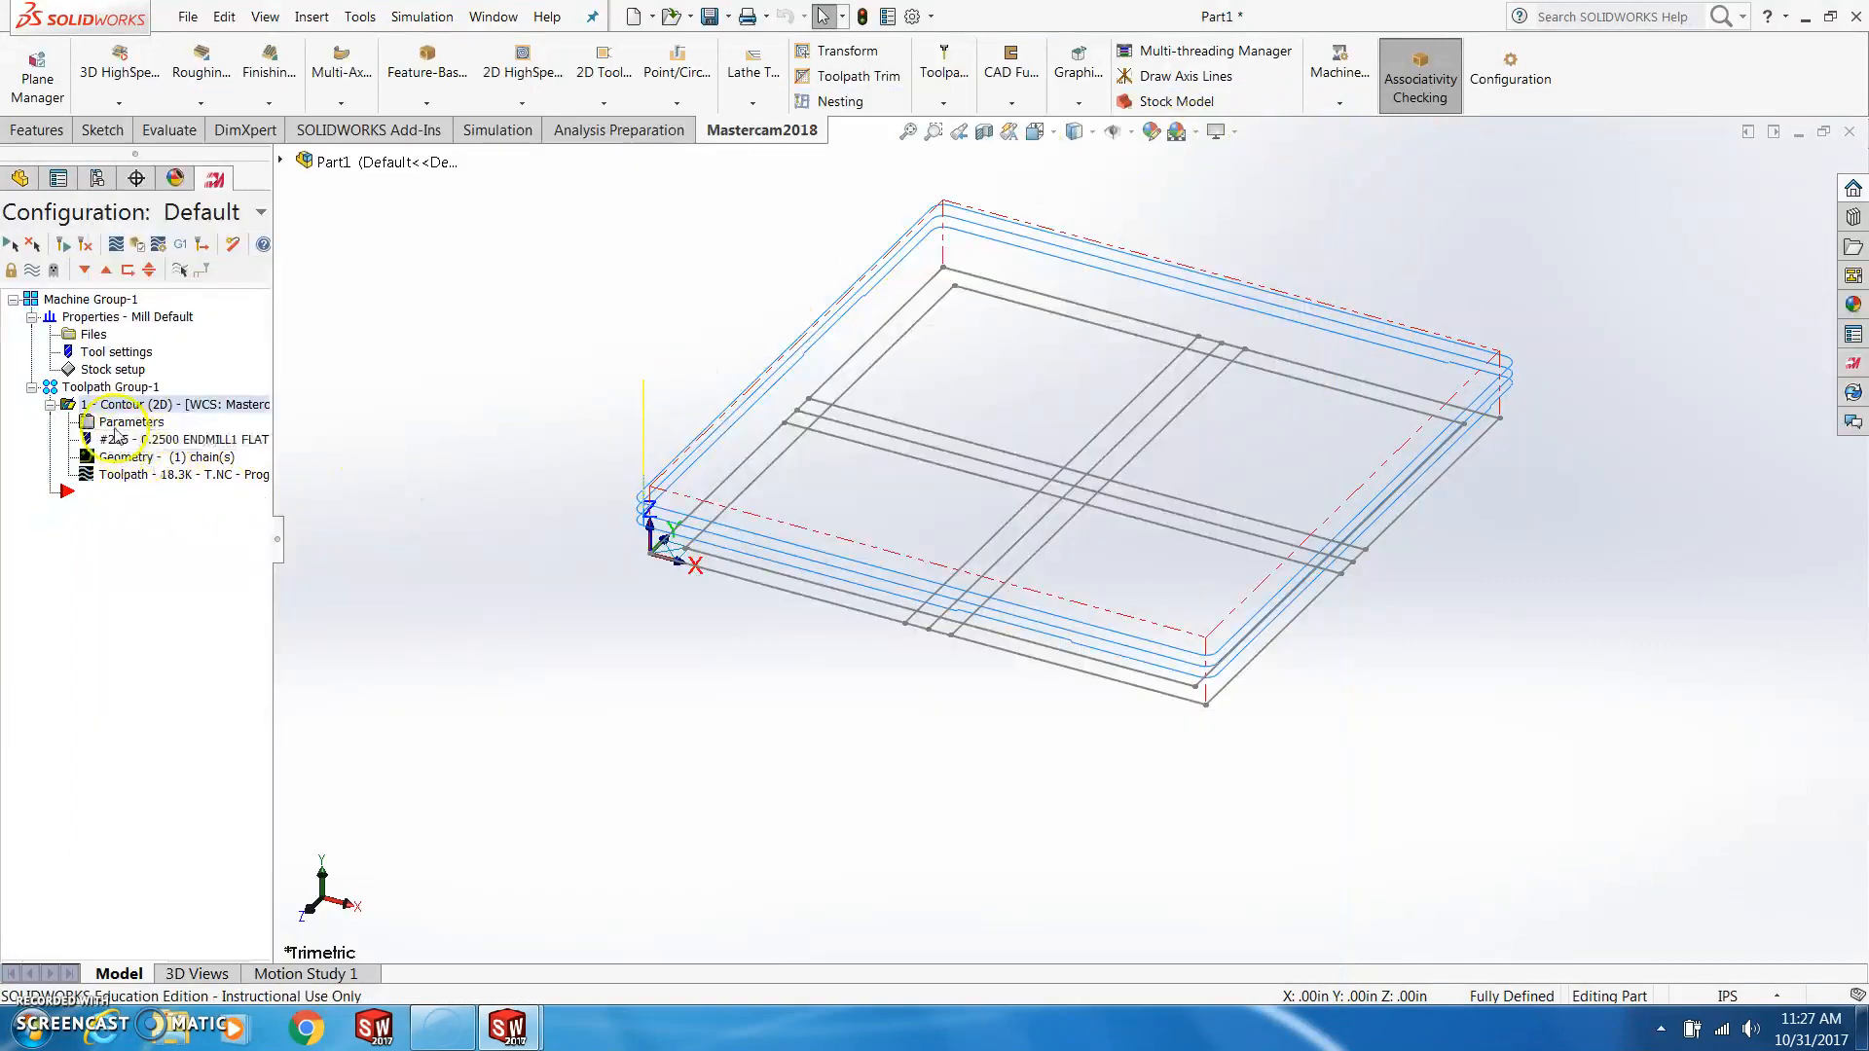
Set the contour's linking depth to 0.75 absolute and regenerate the toolpath
{"action": "left_click", "coordinate": [118, 424]}
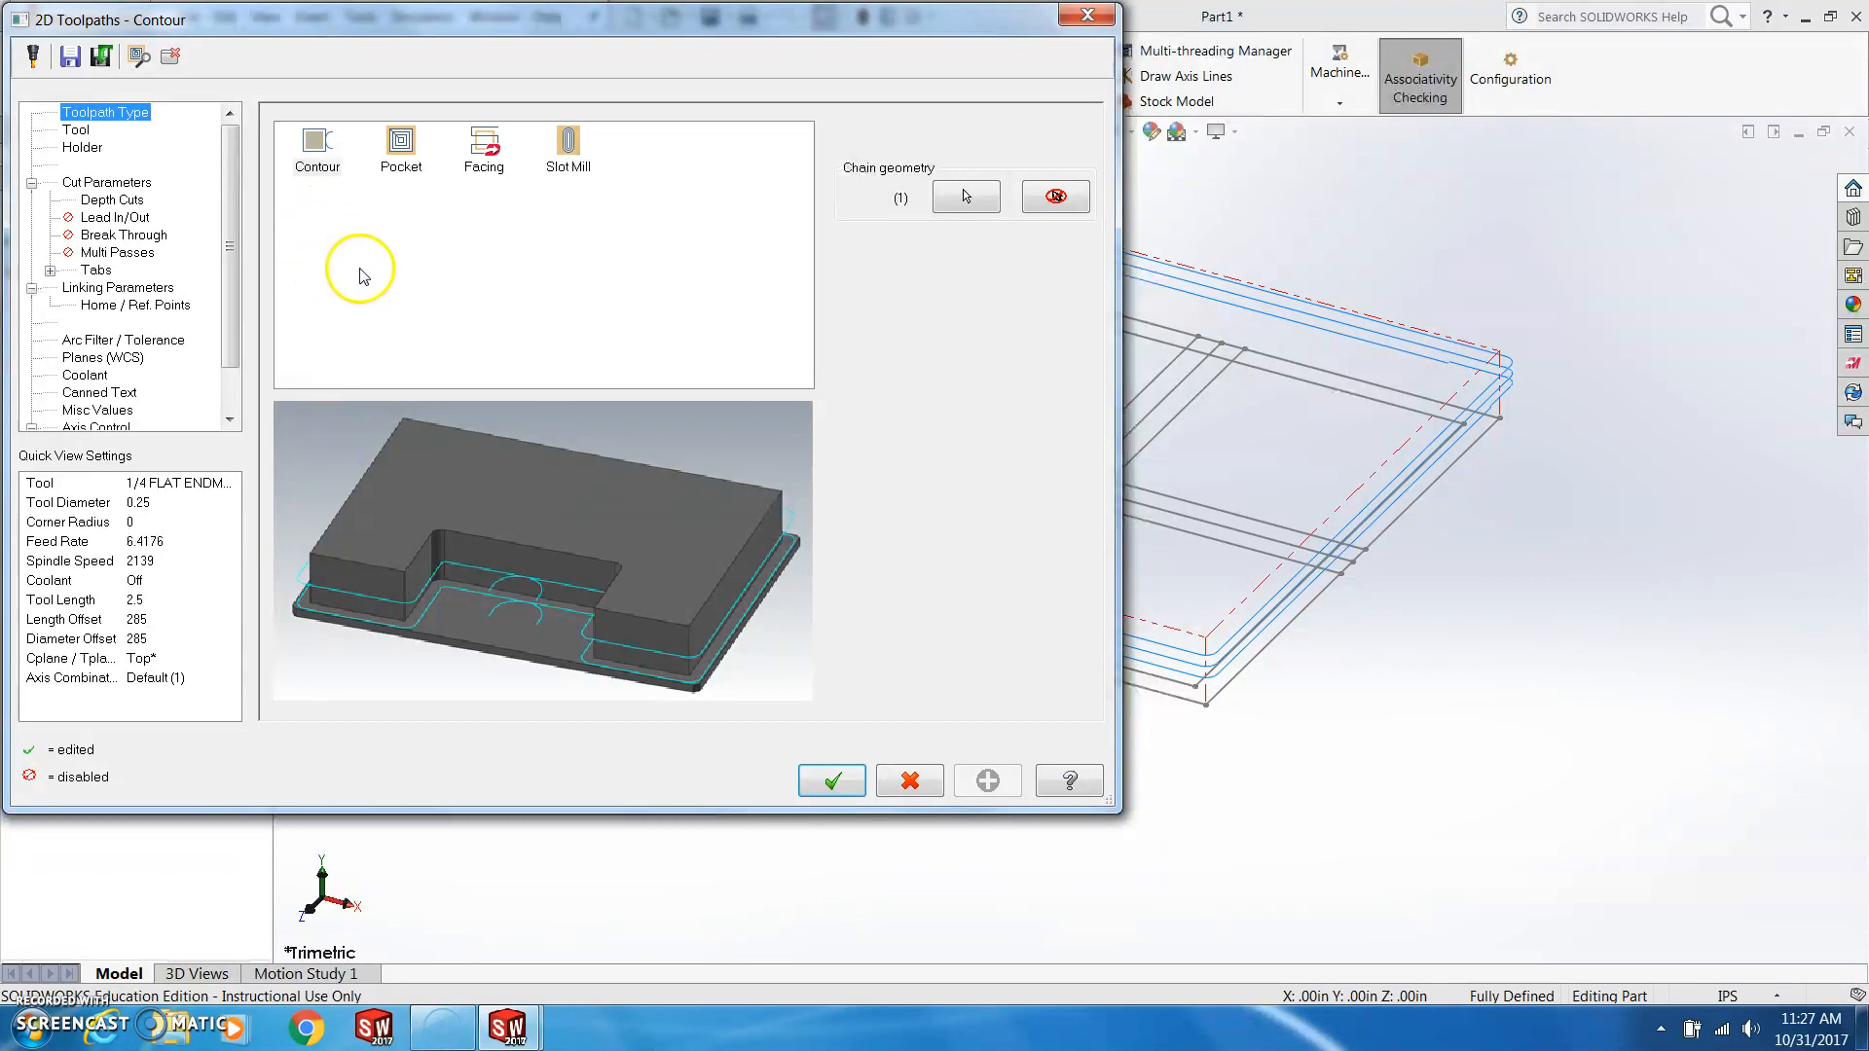
{"action": "left_click", "coordinate": [118, 288]}
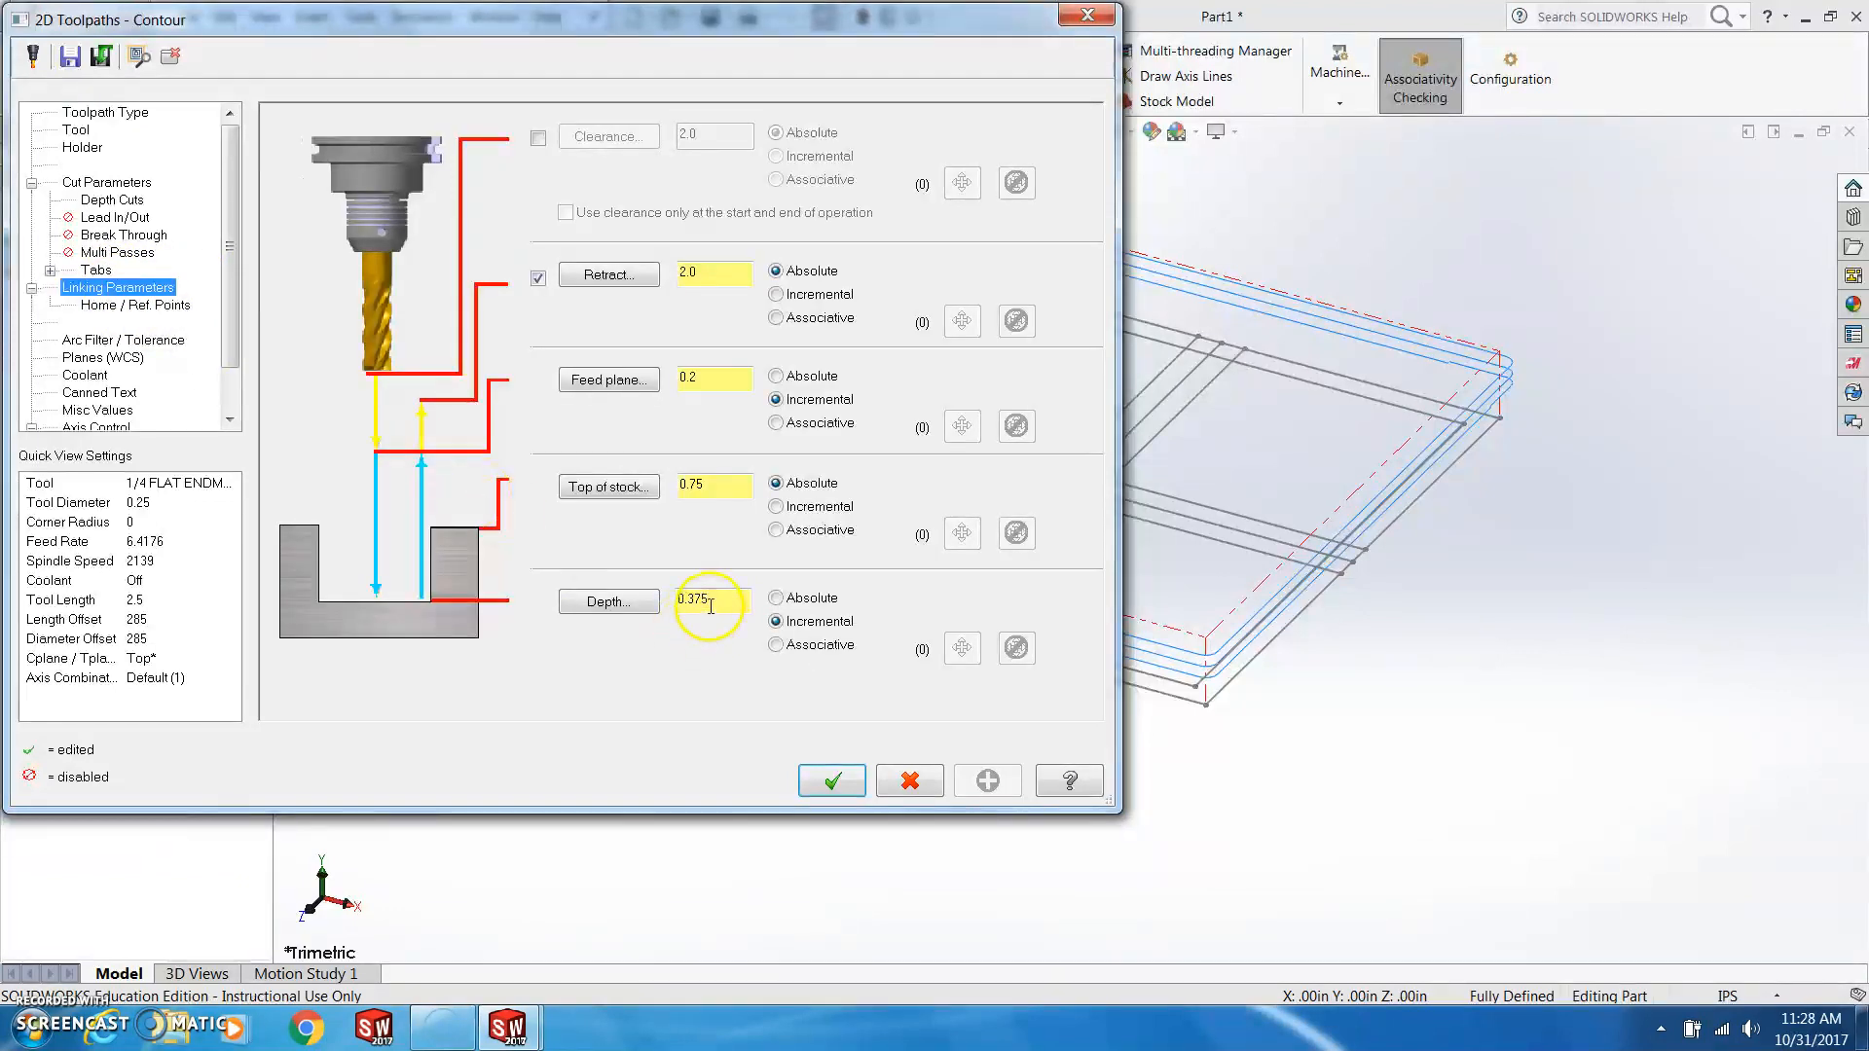
{"action": "left_click_drag", "start_coordinate": [718, 604], "coordinate": [679, 604]}
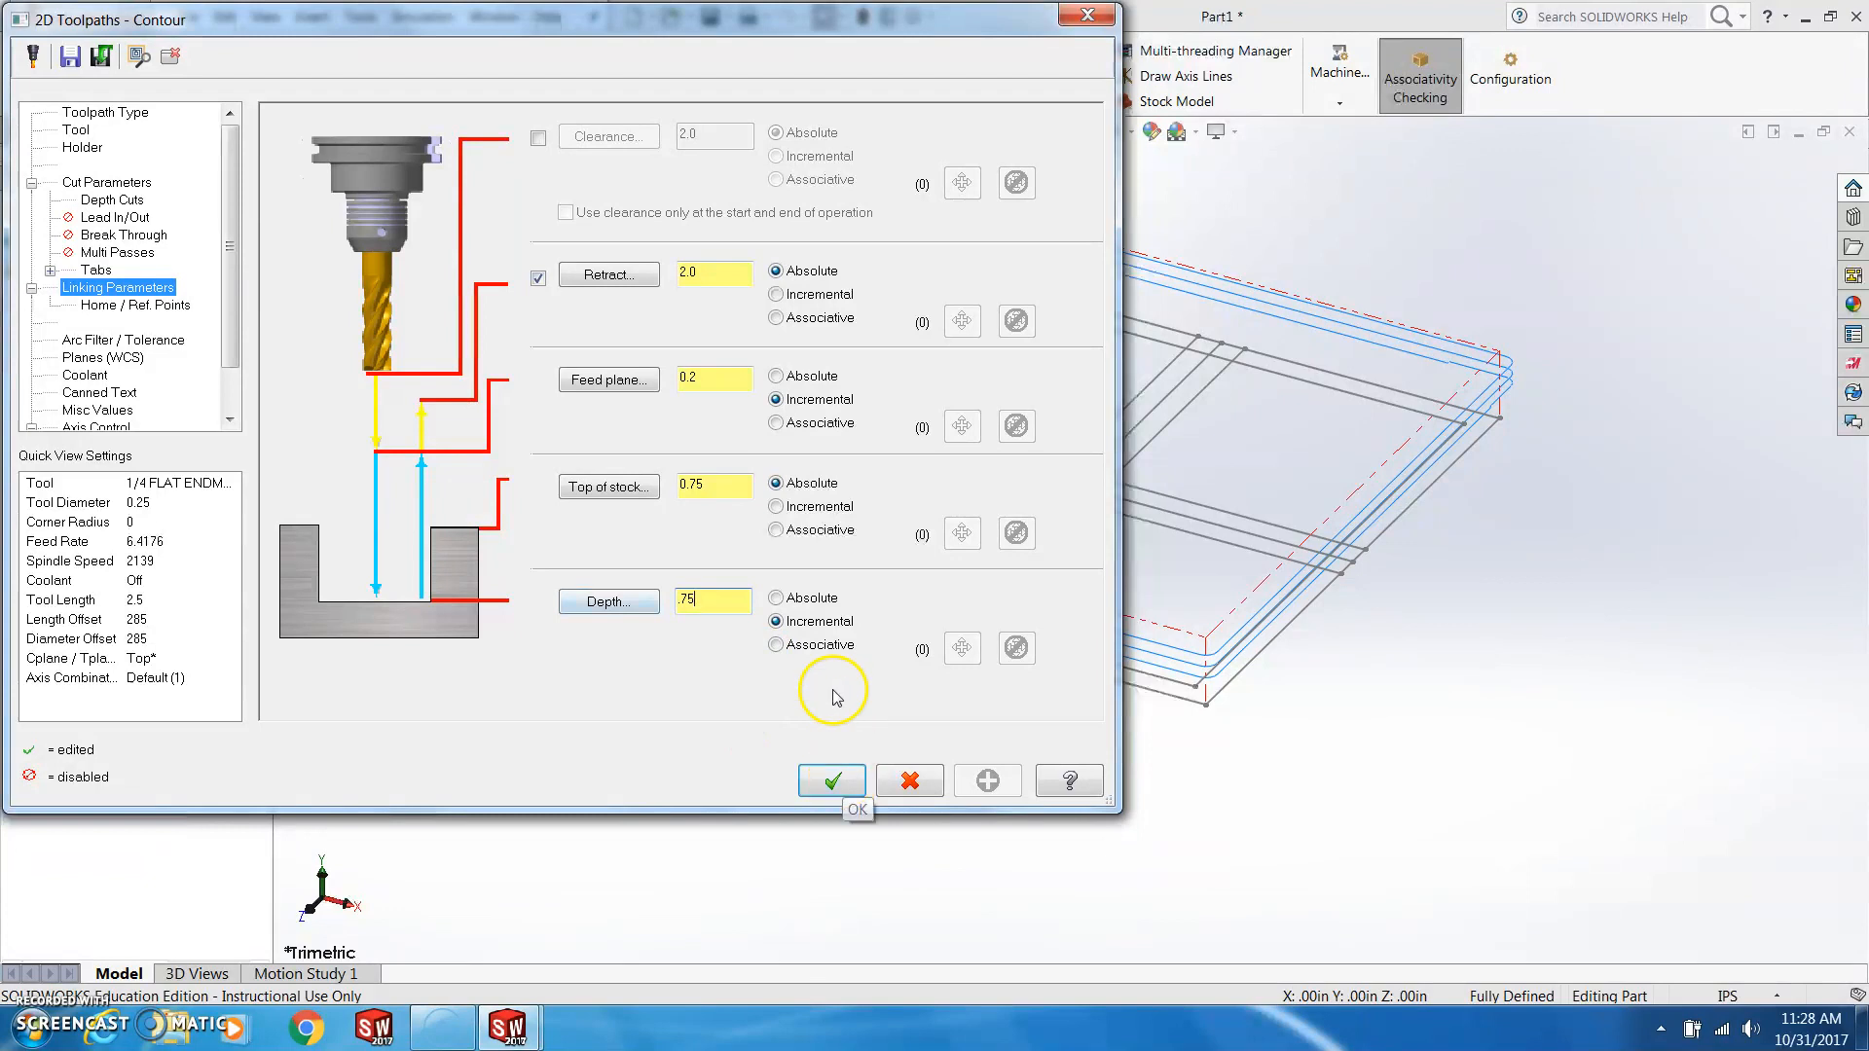
{"action": "left_click", "coordinate": [778, 599]}
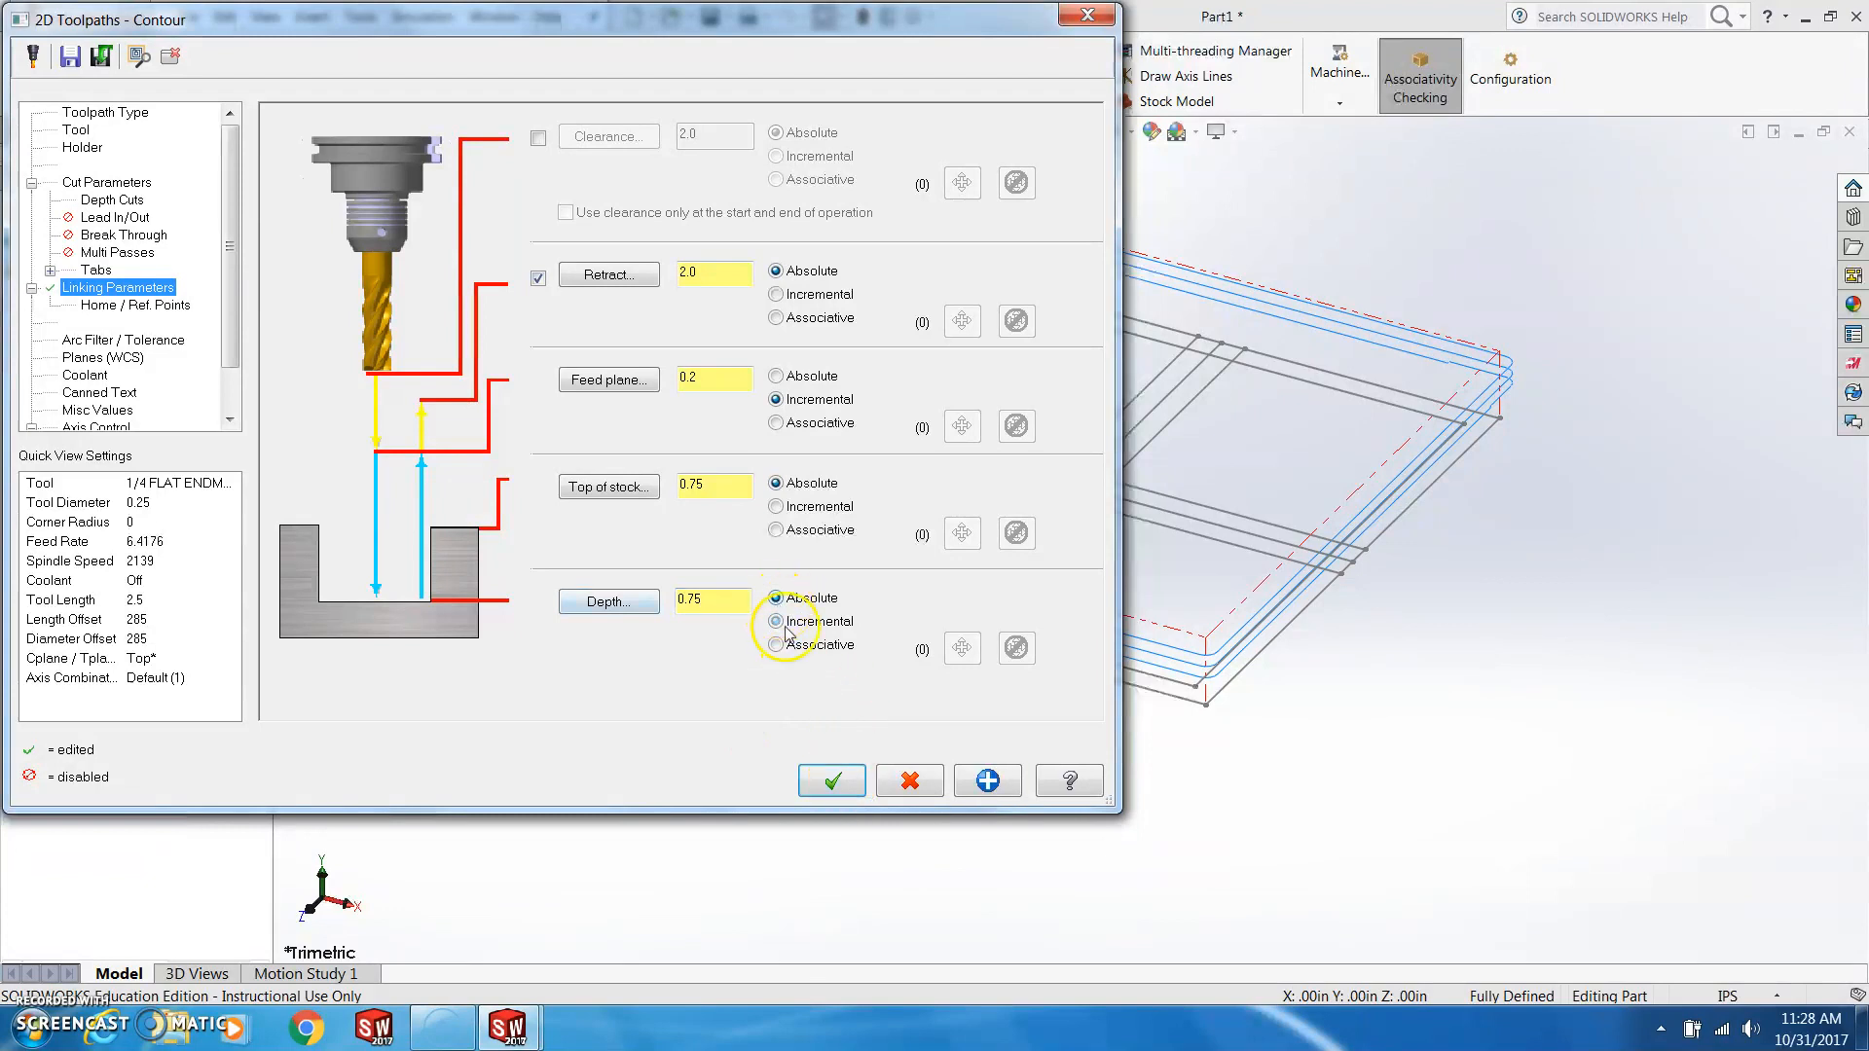
{"action": "left_click", "coordinate": [833, 784]}
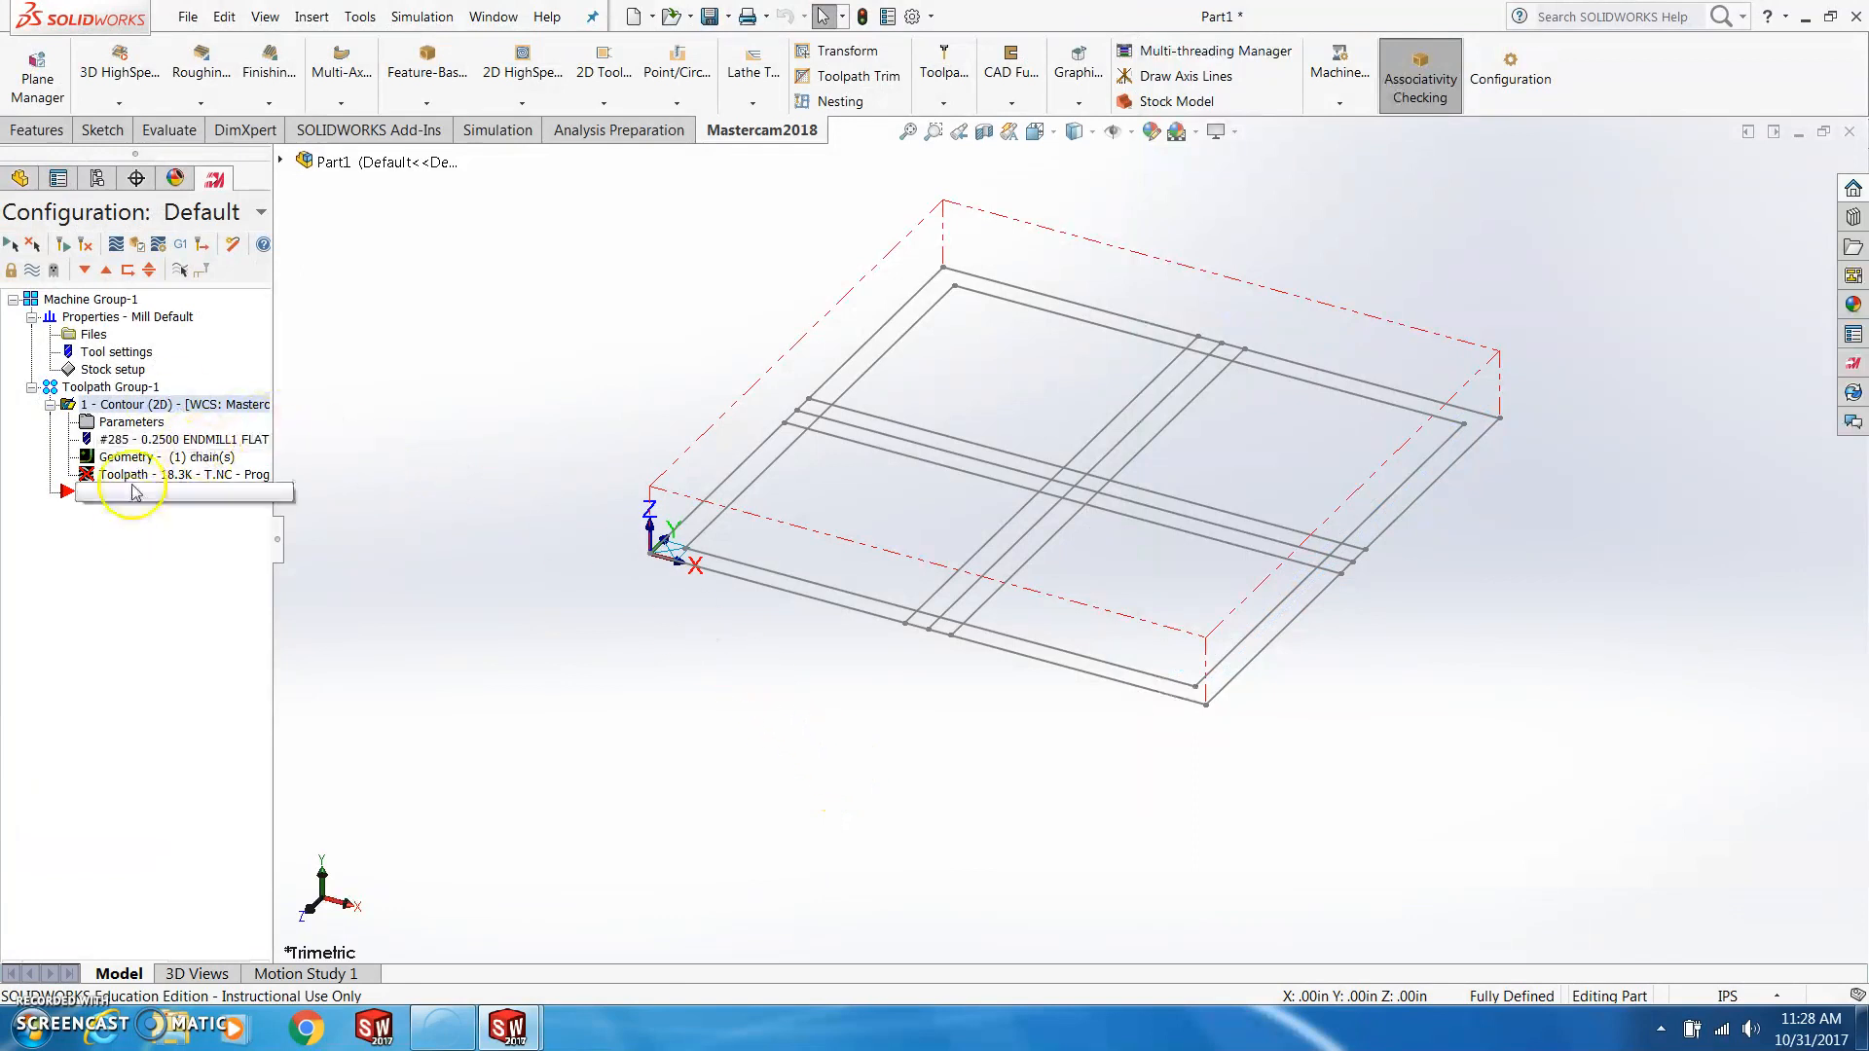
{"action": "left_click", "coordinate": [86, 245]}
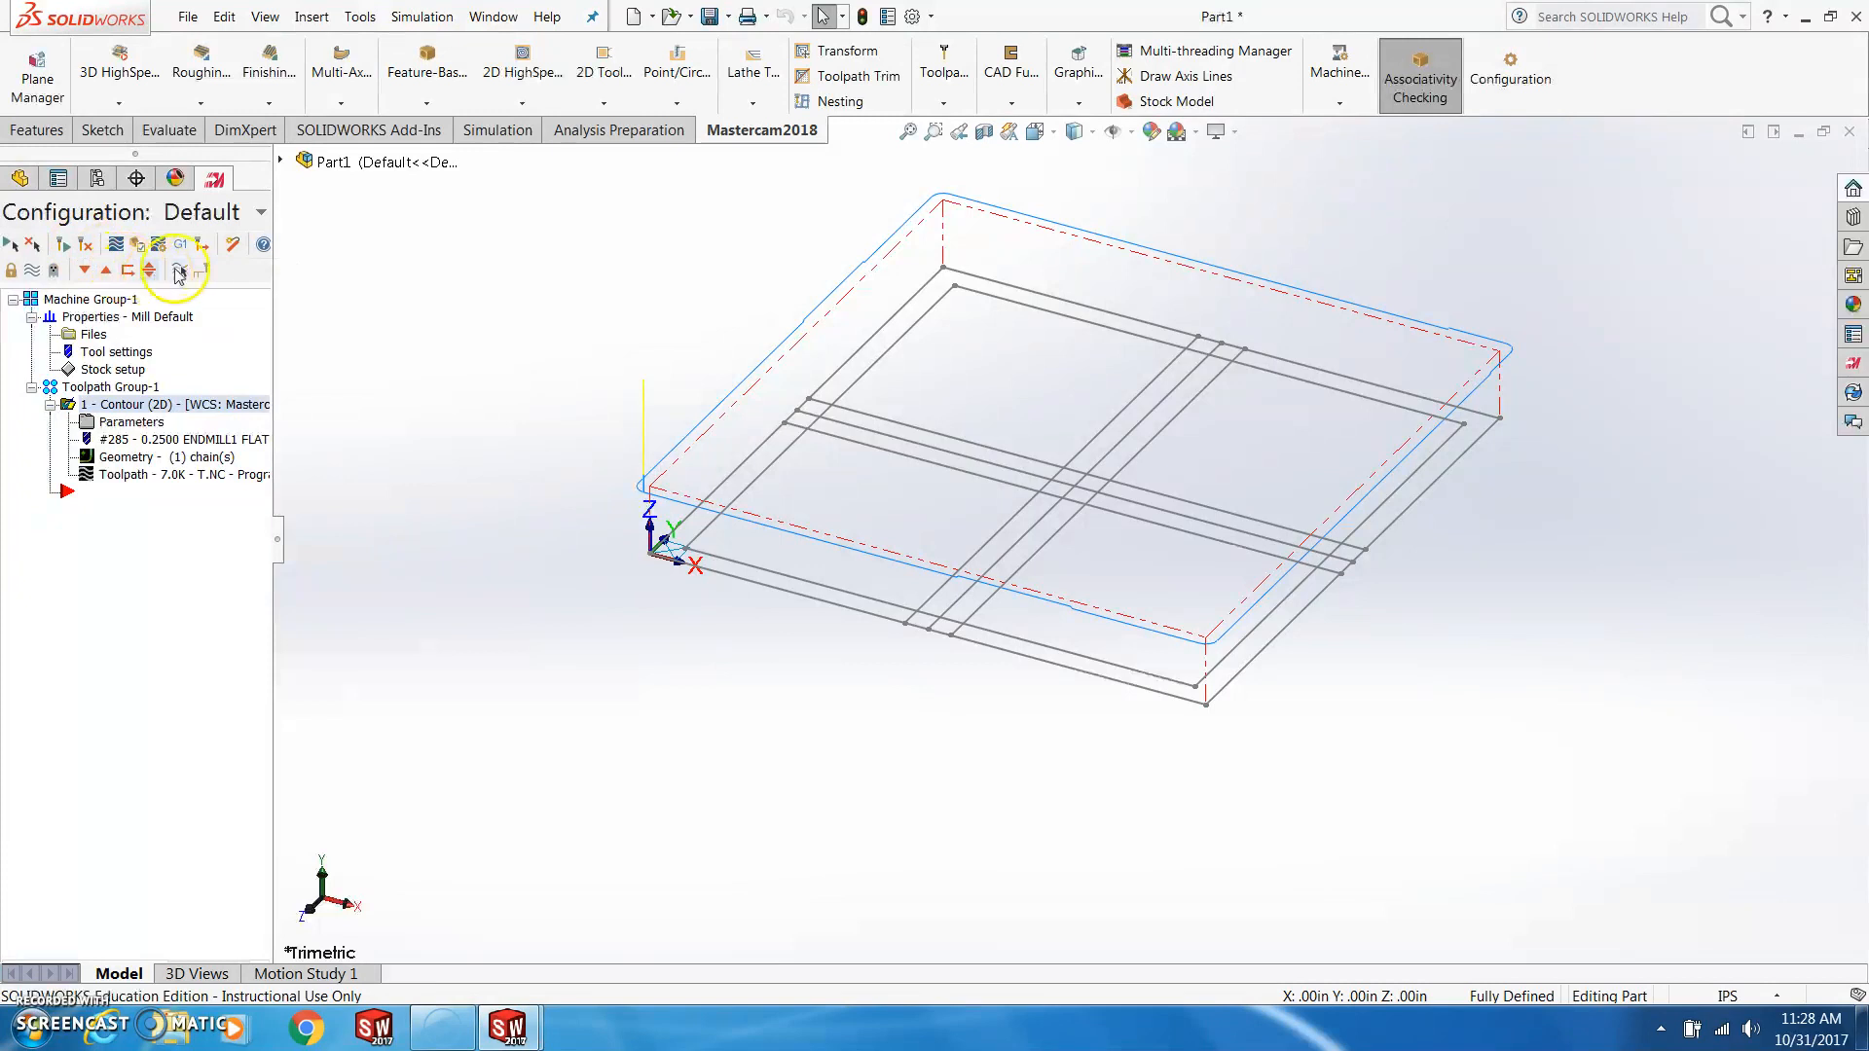
Verify the regenerated contour toolpath twice in the simulator, raising the playback speed slightly, and close the simulator
{"action": "left_click", "coordinate": [141, 249]}
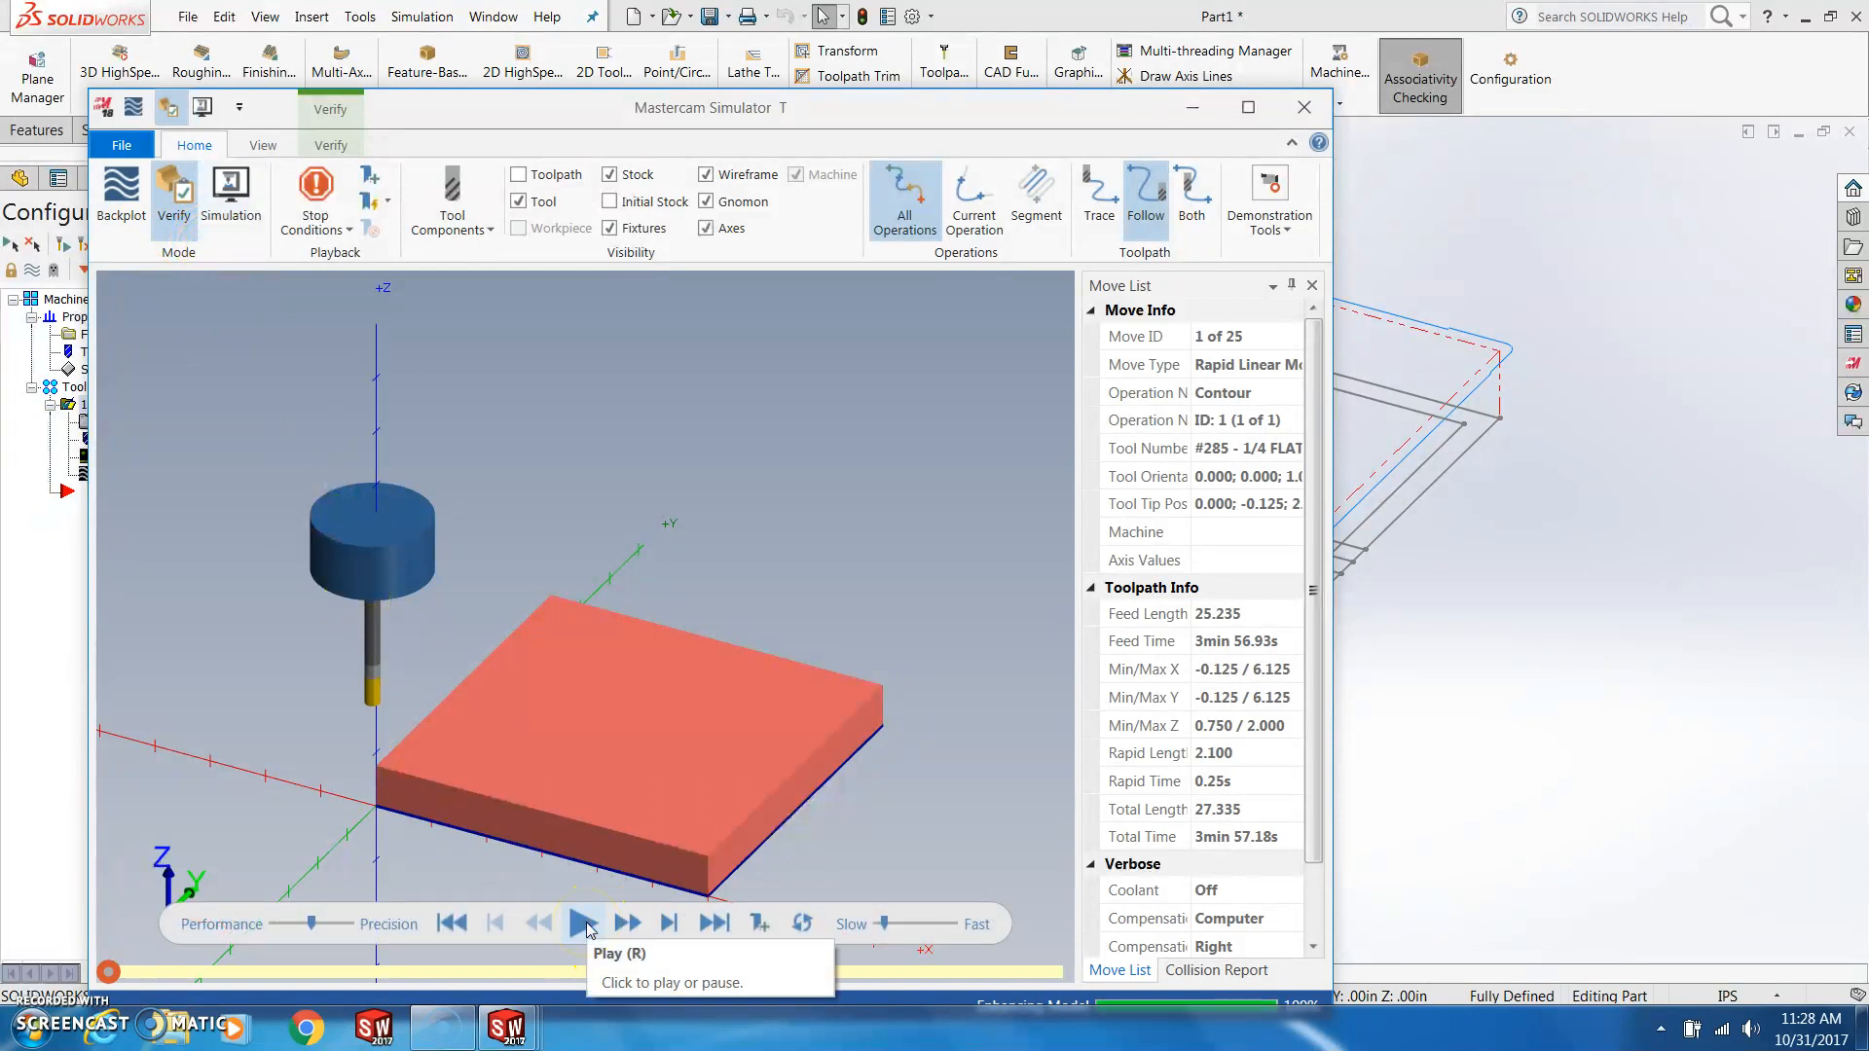
{"action": "left_click", "coordinate": [584, 925]}
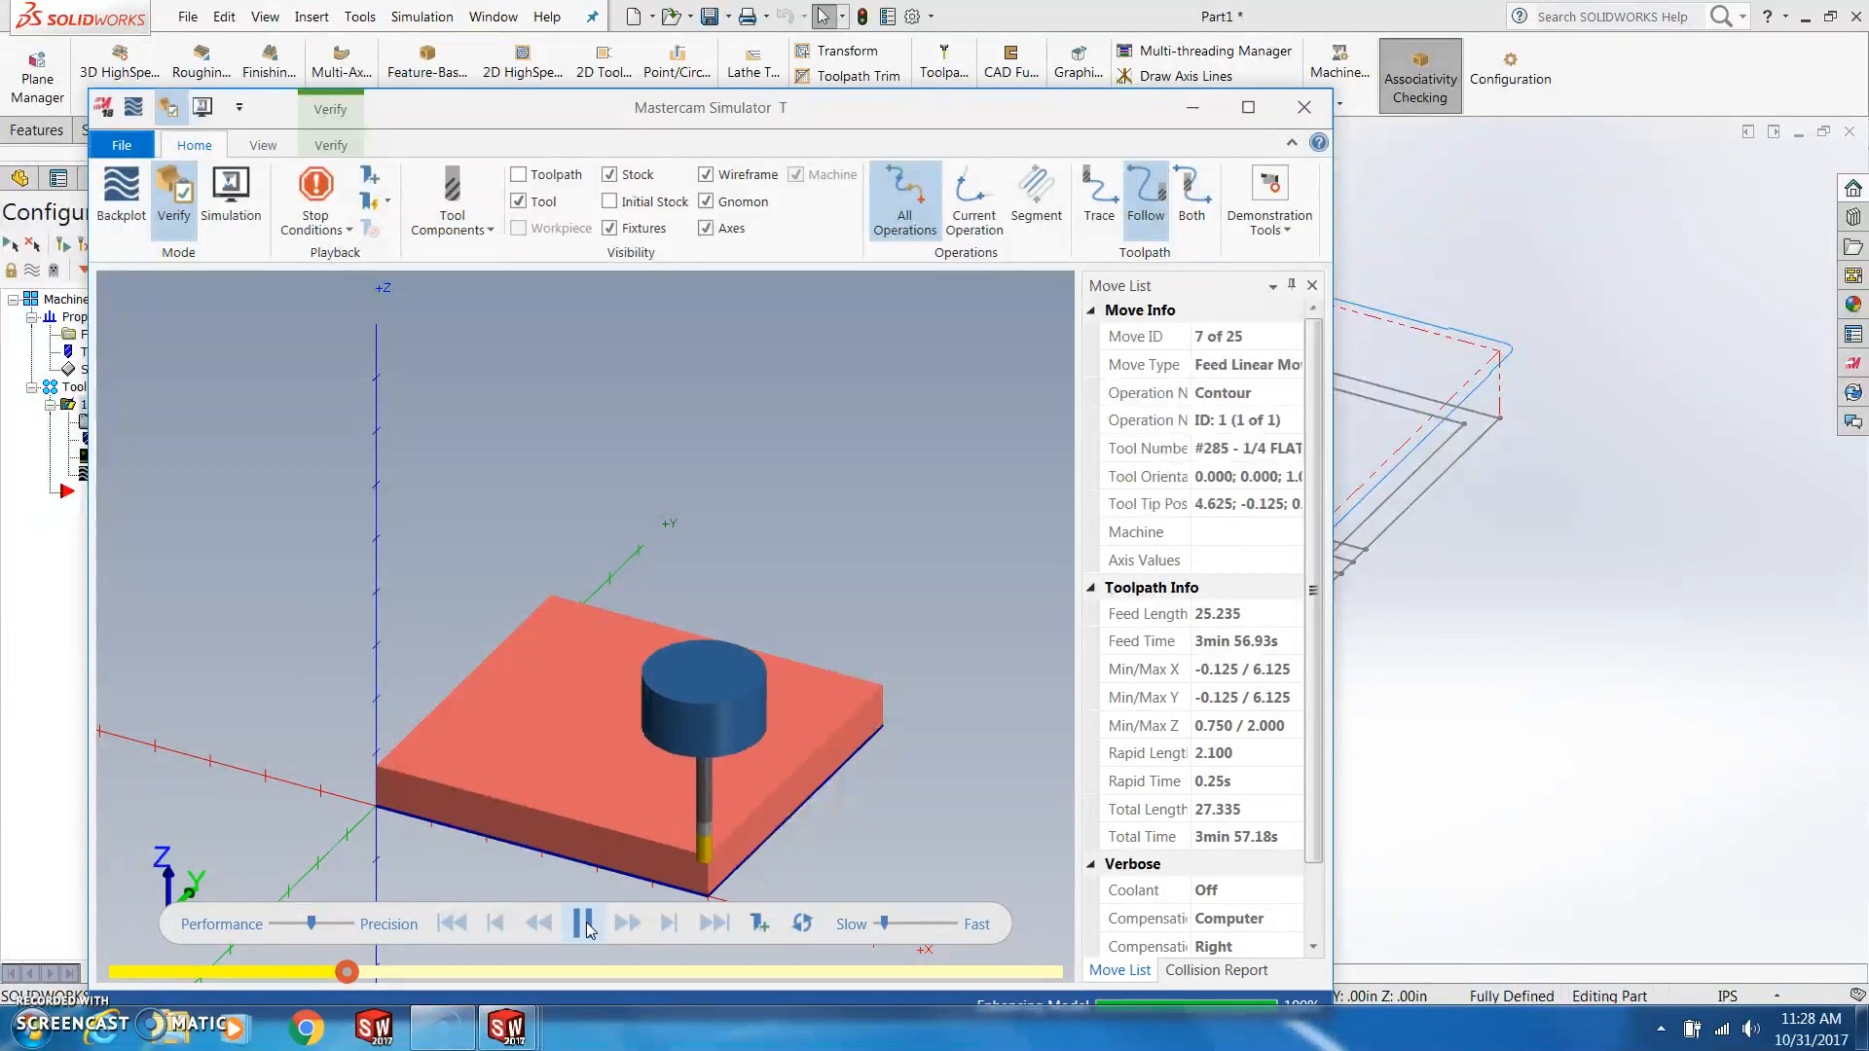
{"action": "left_click", "coordinate": [880, 925]}
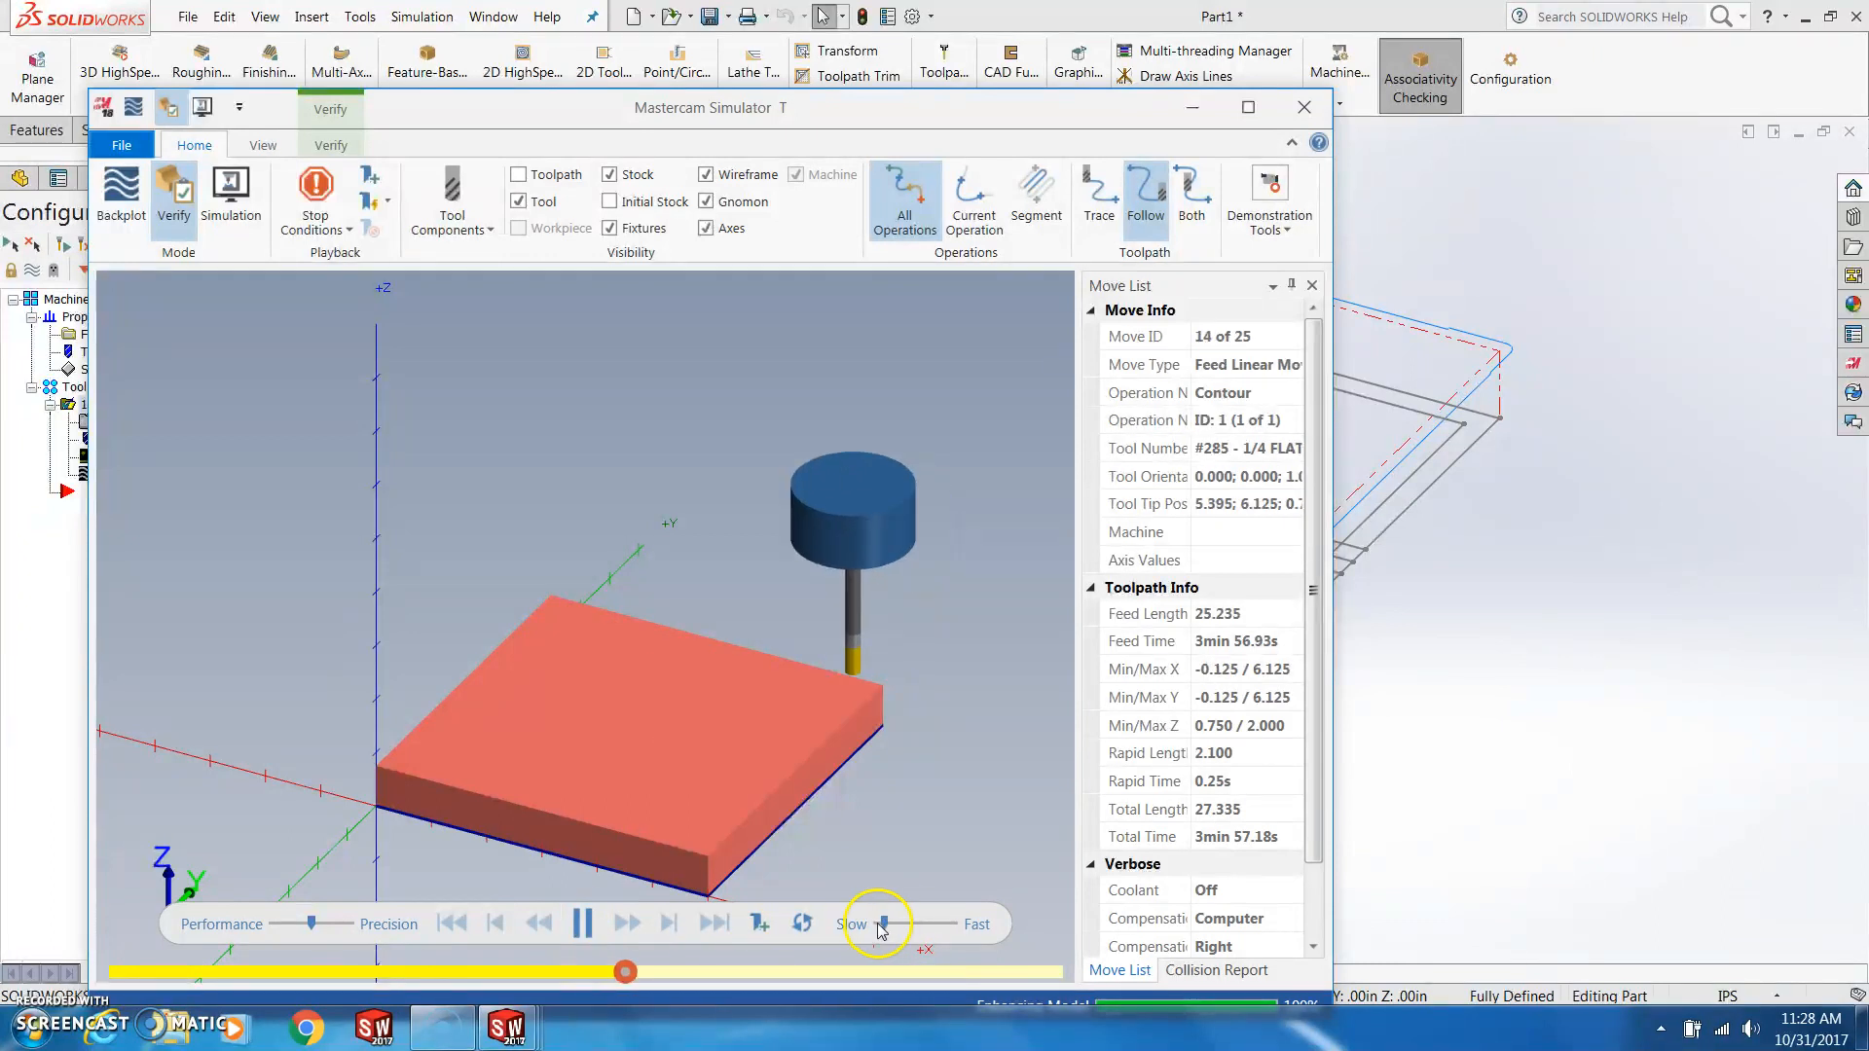
{"action": "left_click_drag", "start_coordinate": [884, 923], "coordinate": [897, 922]}
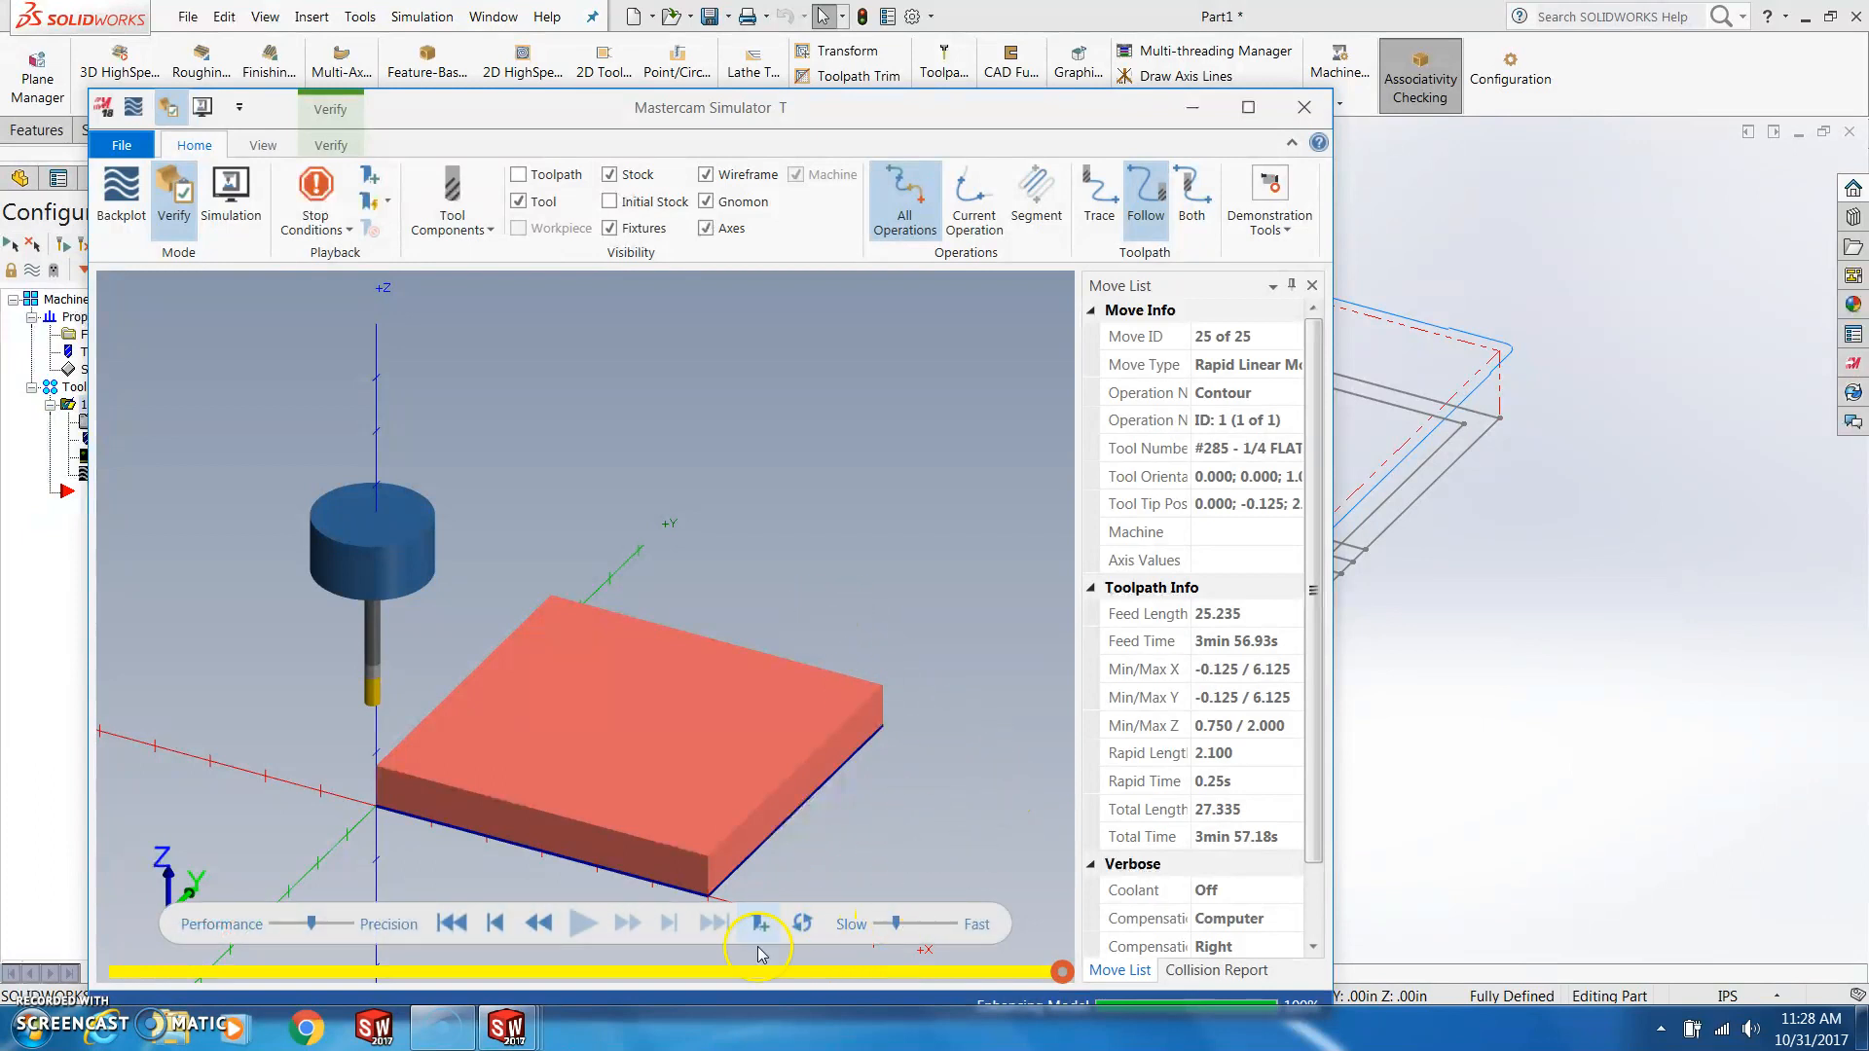
{"action": "left_click", "coordinate": [465, 933]}
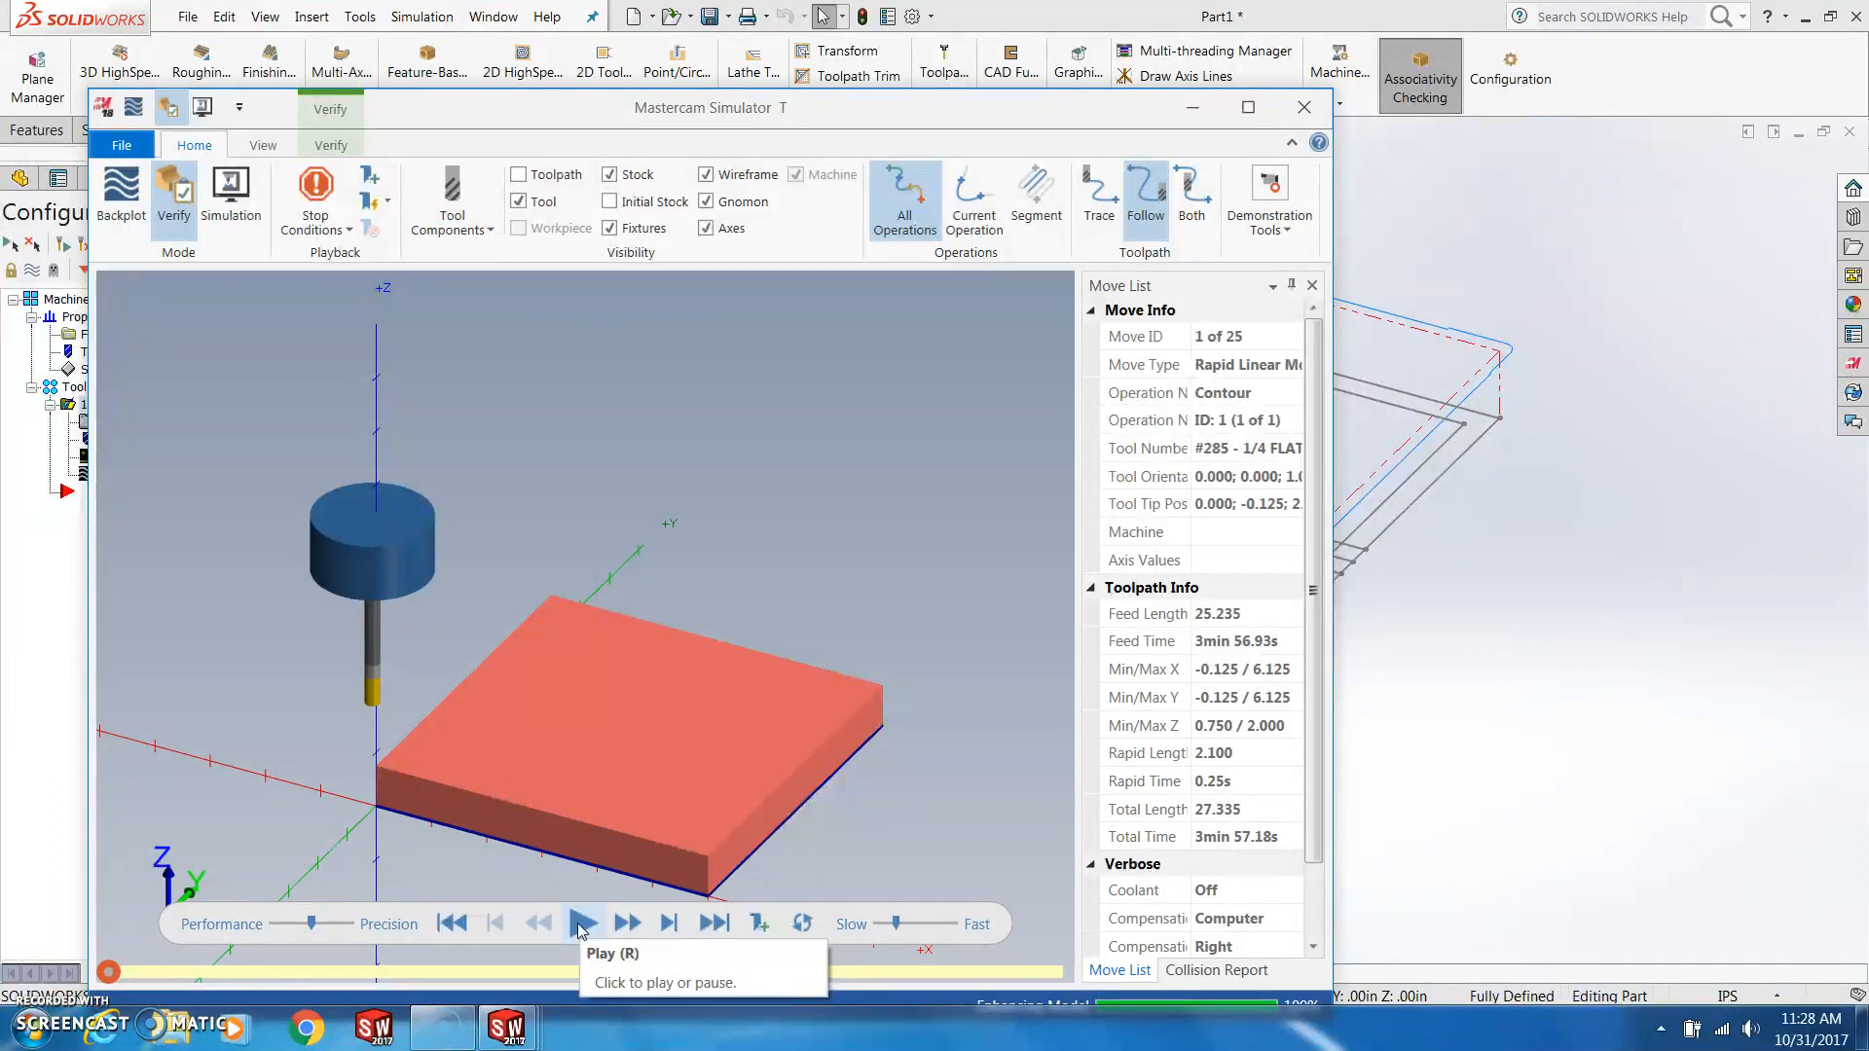
{"action": "left_click", "coordinate": [579, 925]}
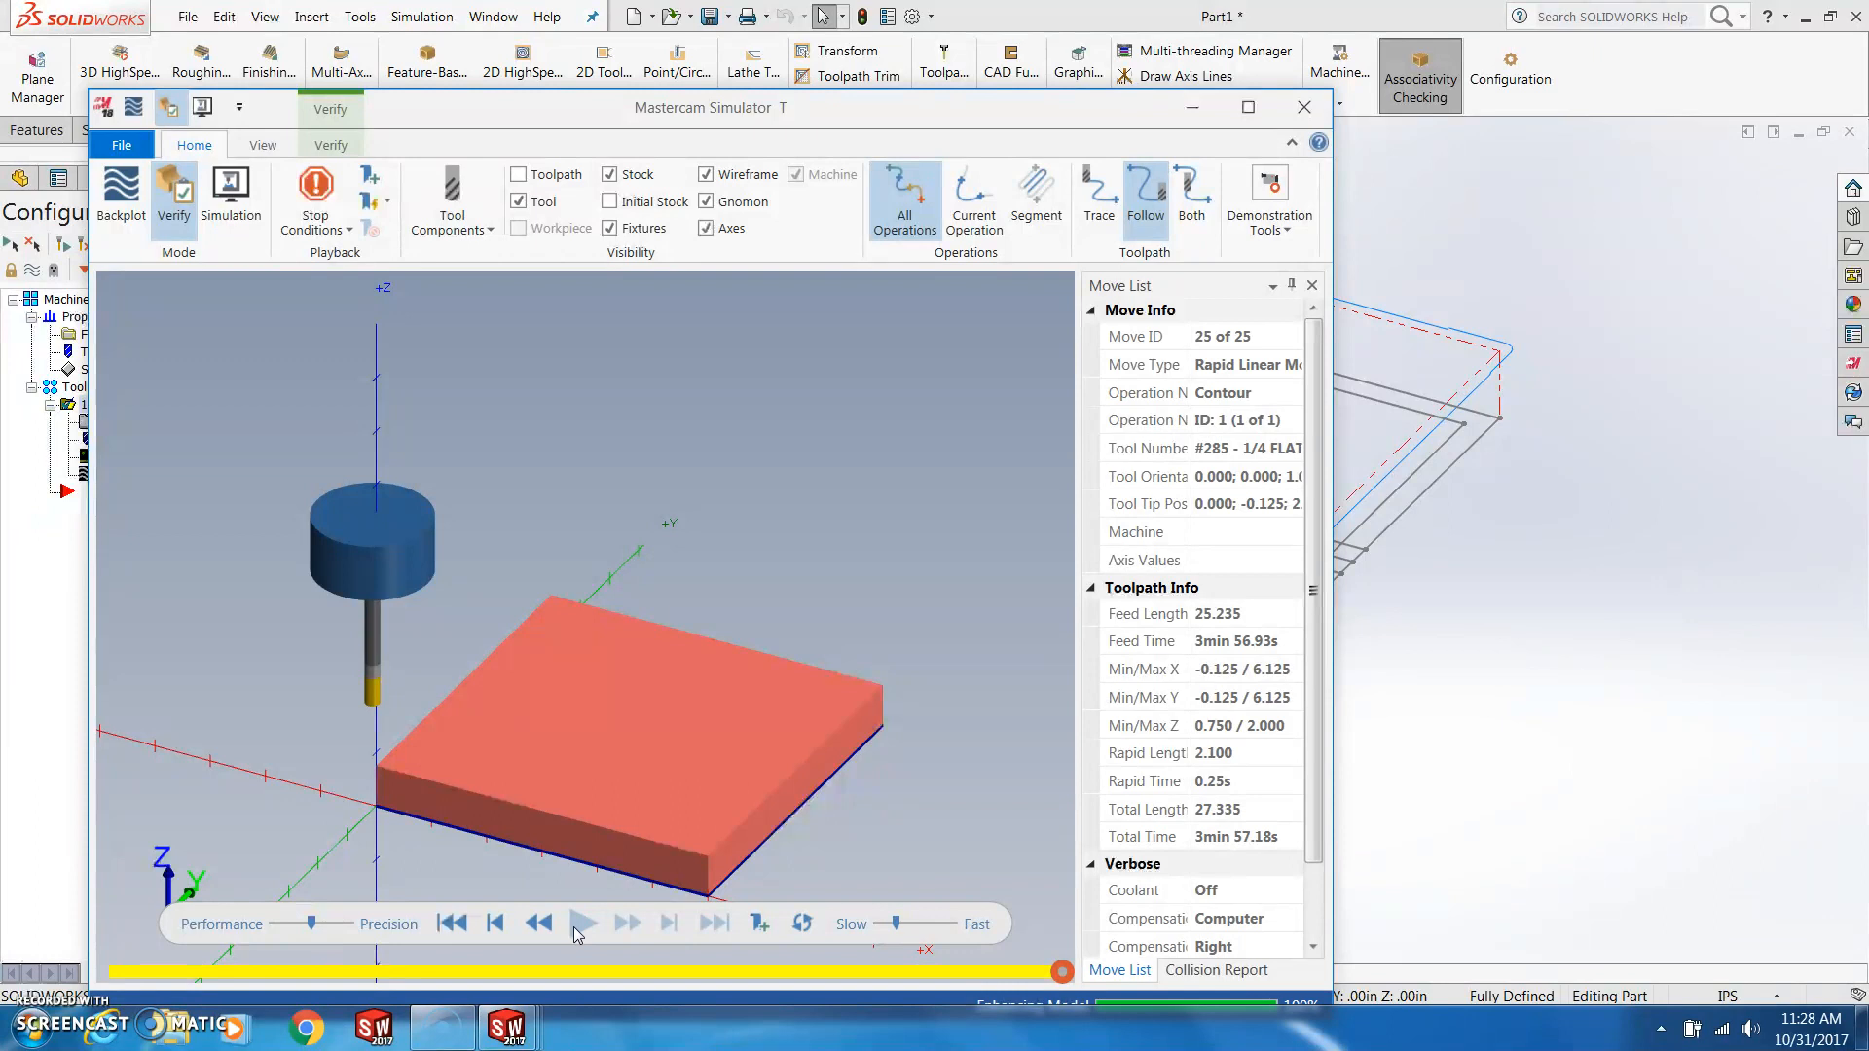
{"action": "left_click", "coordinate": [1309, 108]}
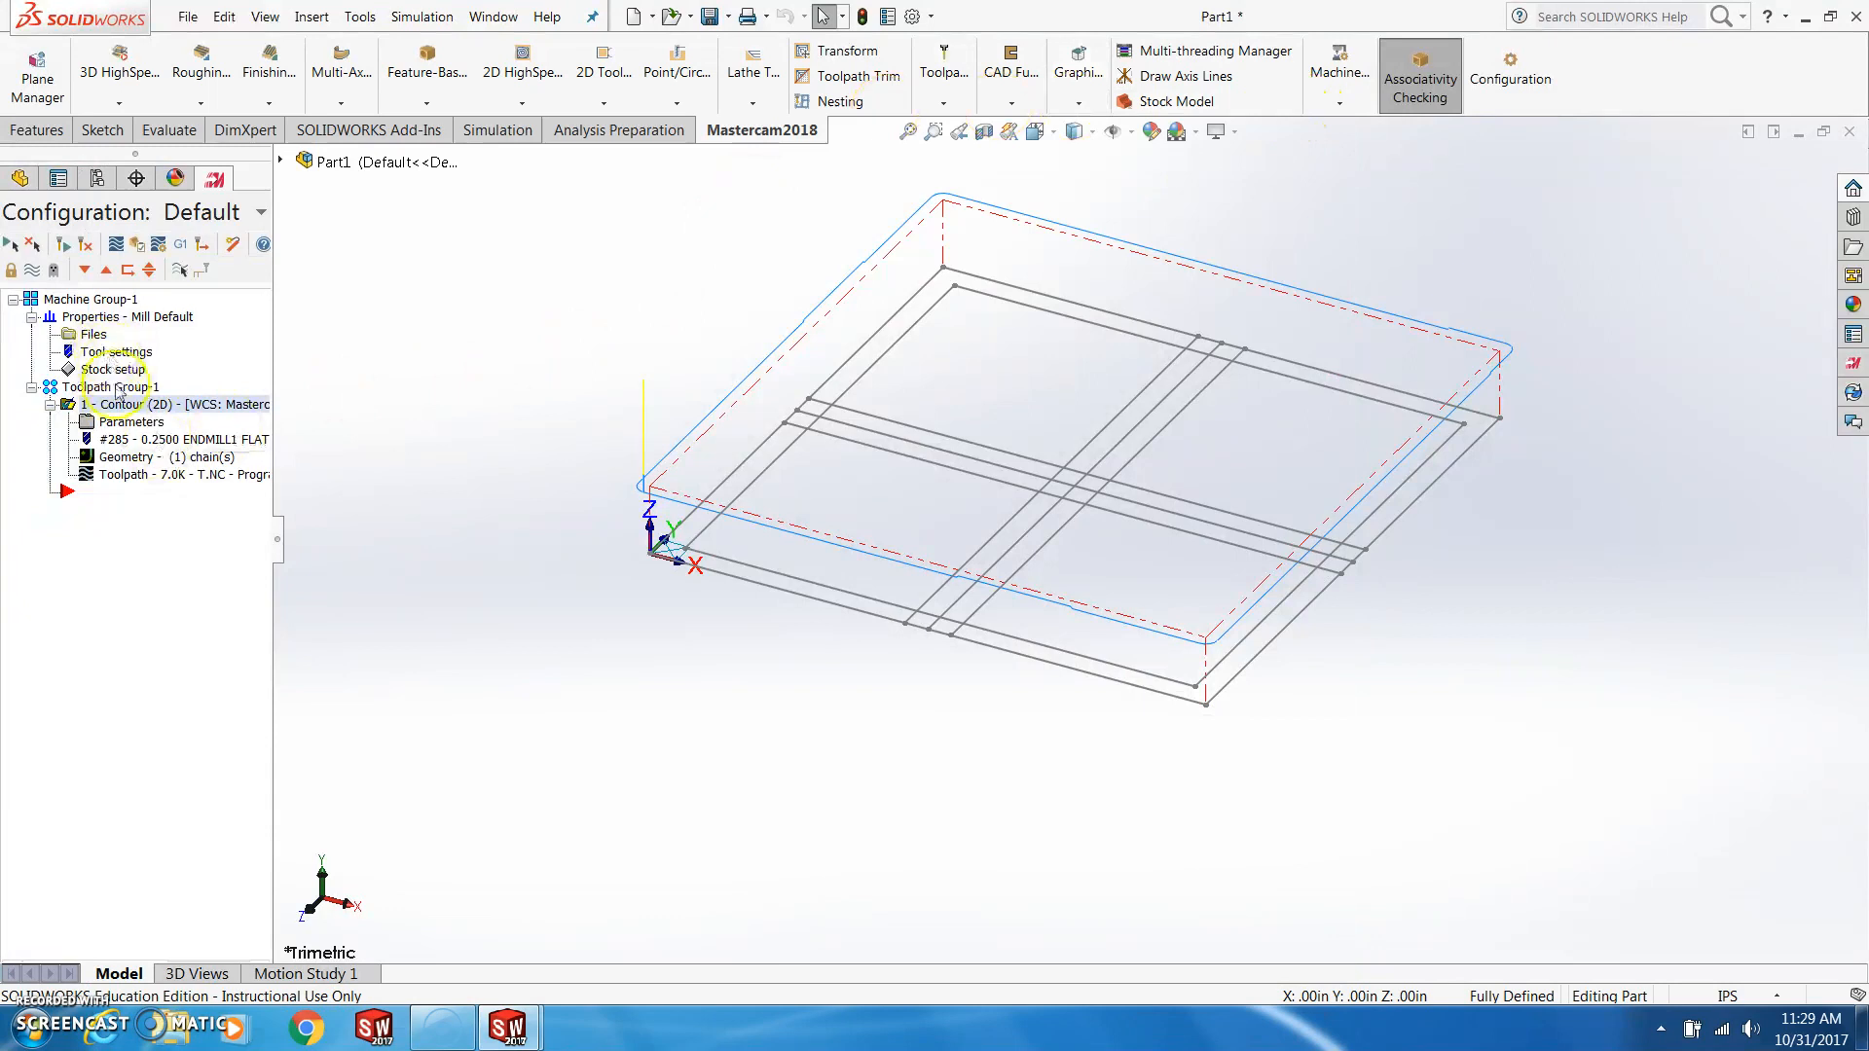
Set the contour's linking depth to 0 and regenerate the toolpath
{"action": "left_click", "coordinate": [129, 421]}
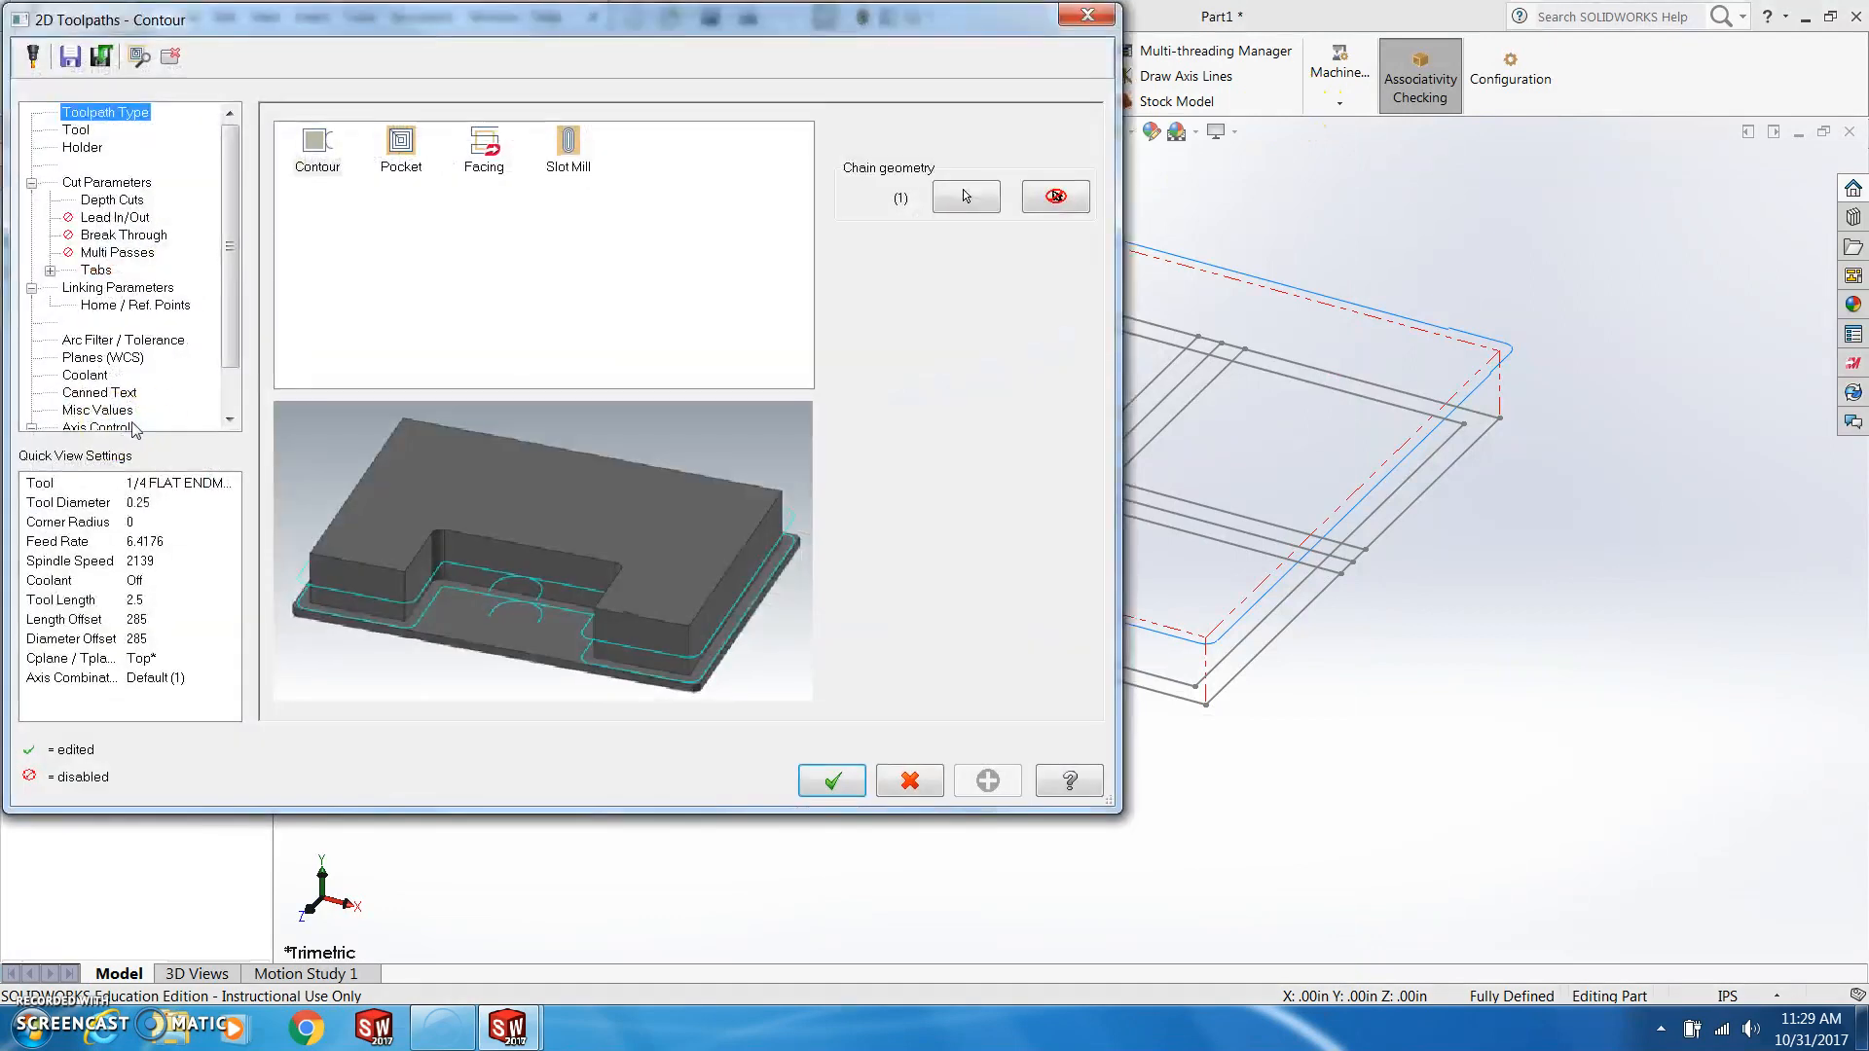
{"action": "left_click", "coordinate": [120, 290]}
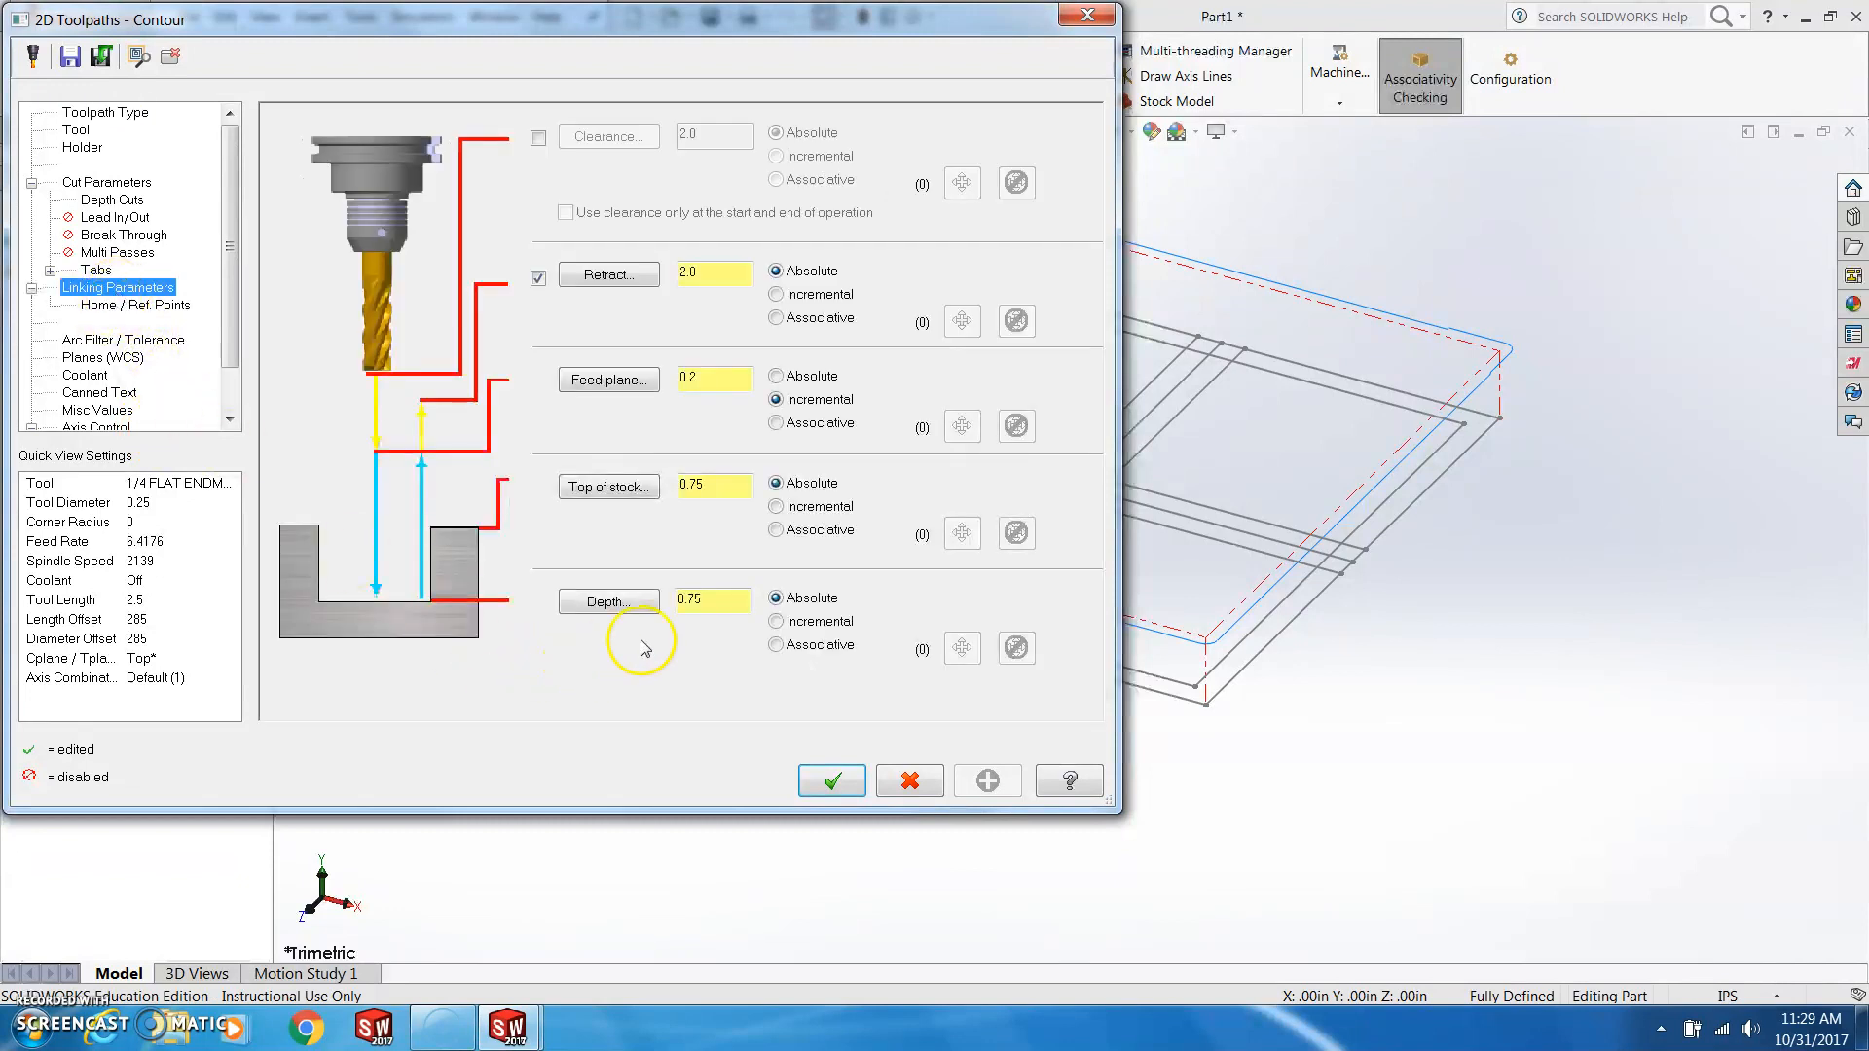
{"action": "double_click", "coordinate": [697, 597]}
{"action": "type", "text": "0"}
{"action": "left_click", "coordinate": [832, 781]}
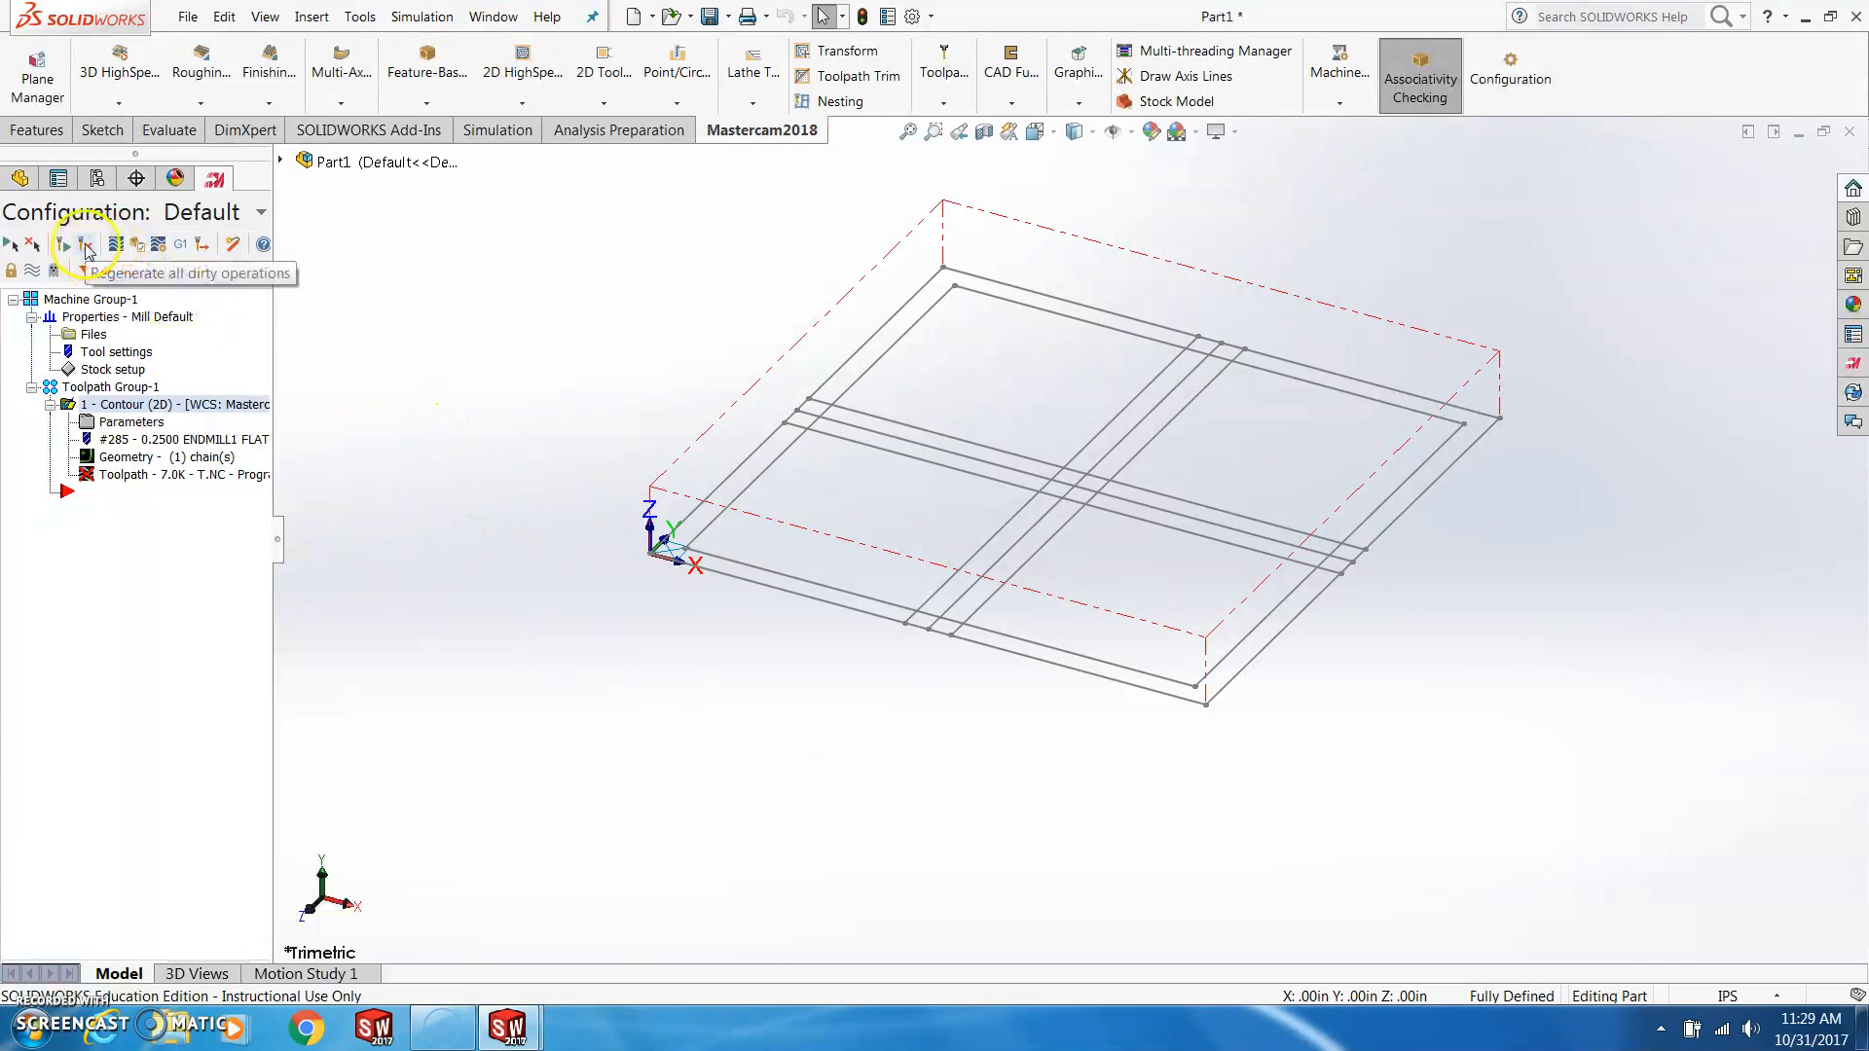
{"action": "left_click", "coordinate": [88, 245]}
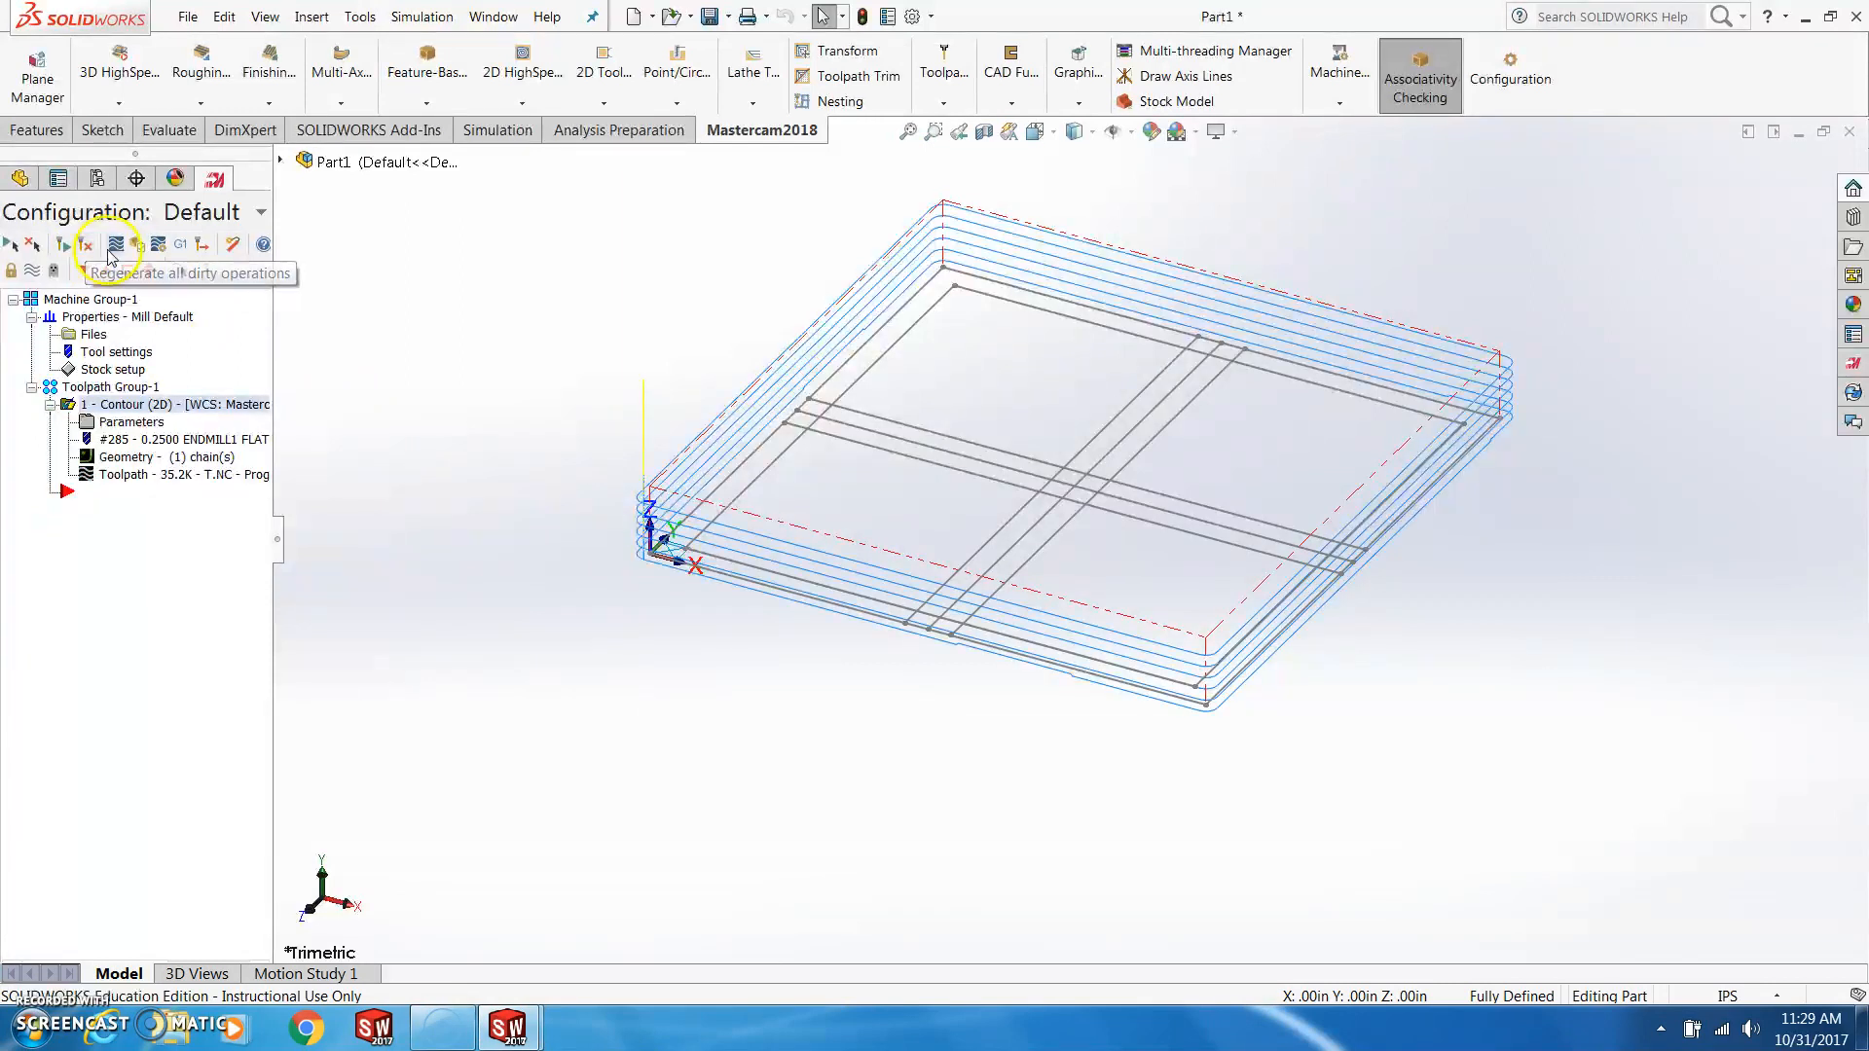
Run the Verify simulation of the full-depth contour toolpath
{"action": "left_click", "coordinate": [137, 247]}
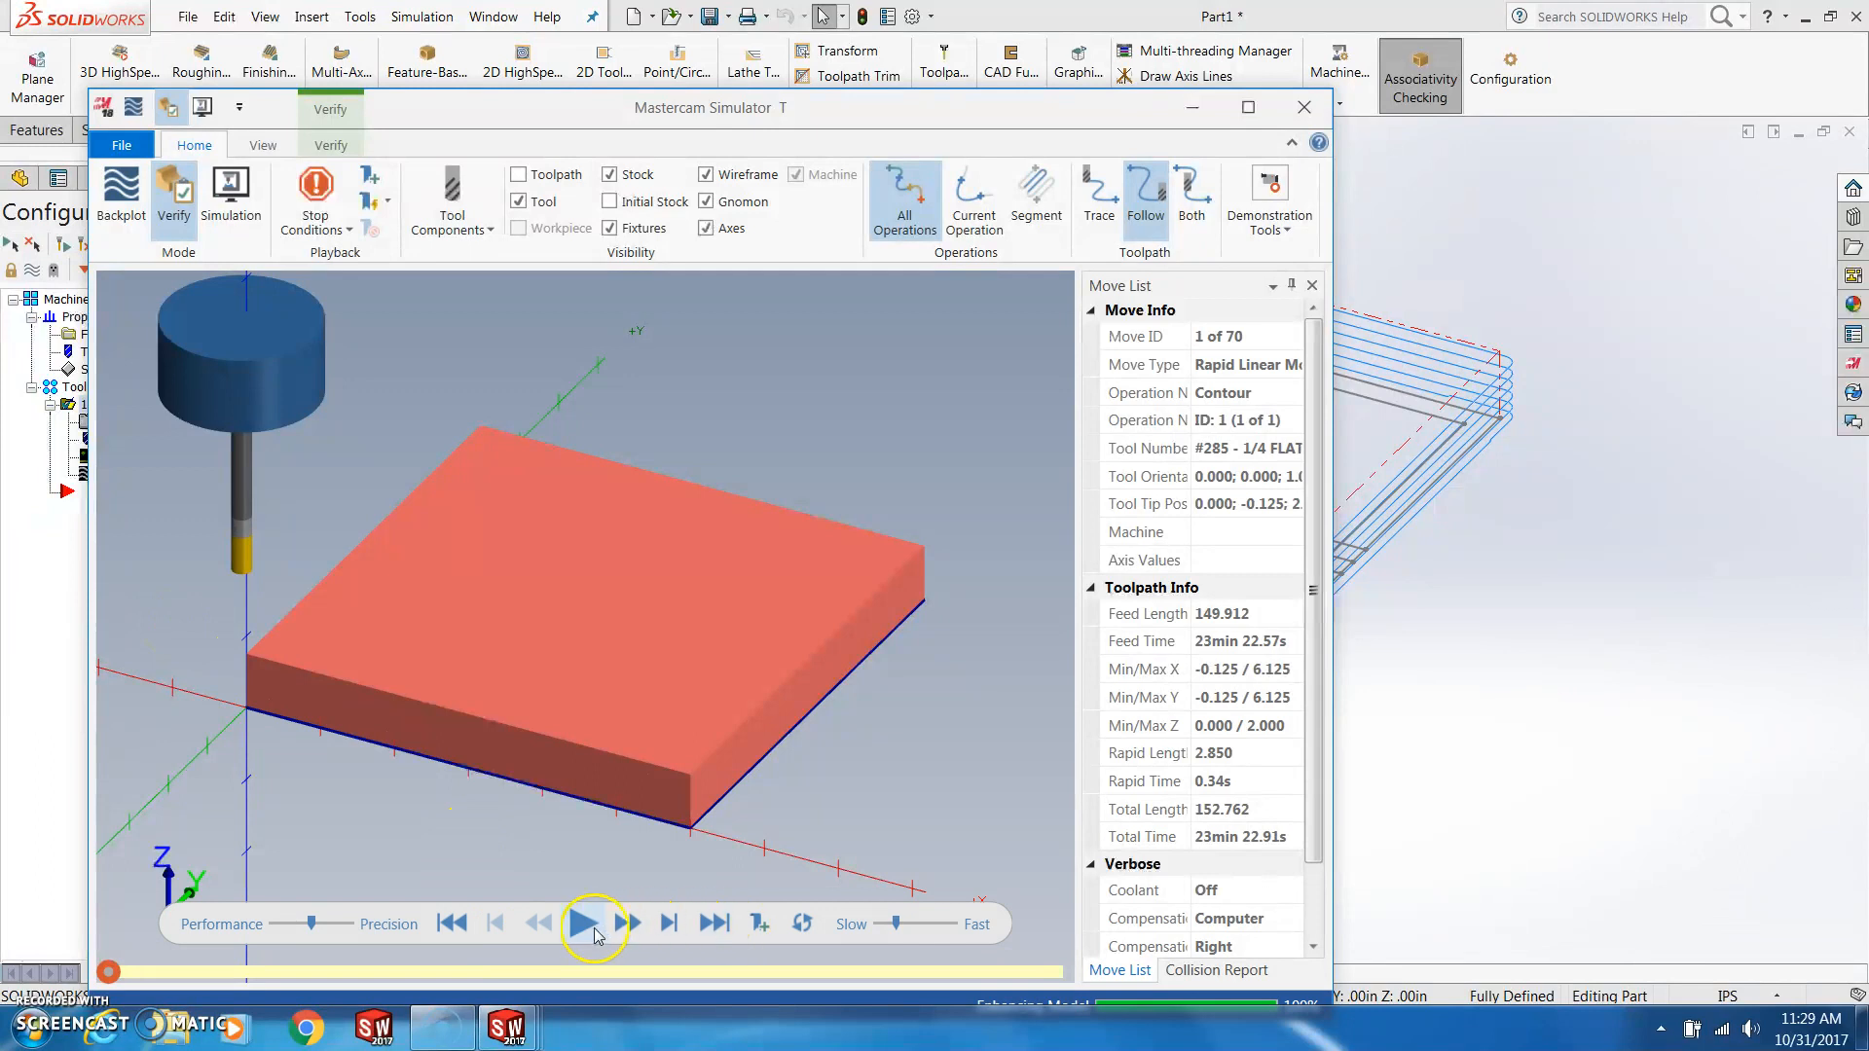
{"action": "left_click", "coordinate": [583, 926]}
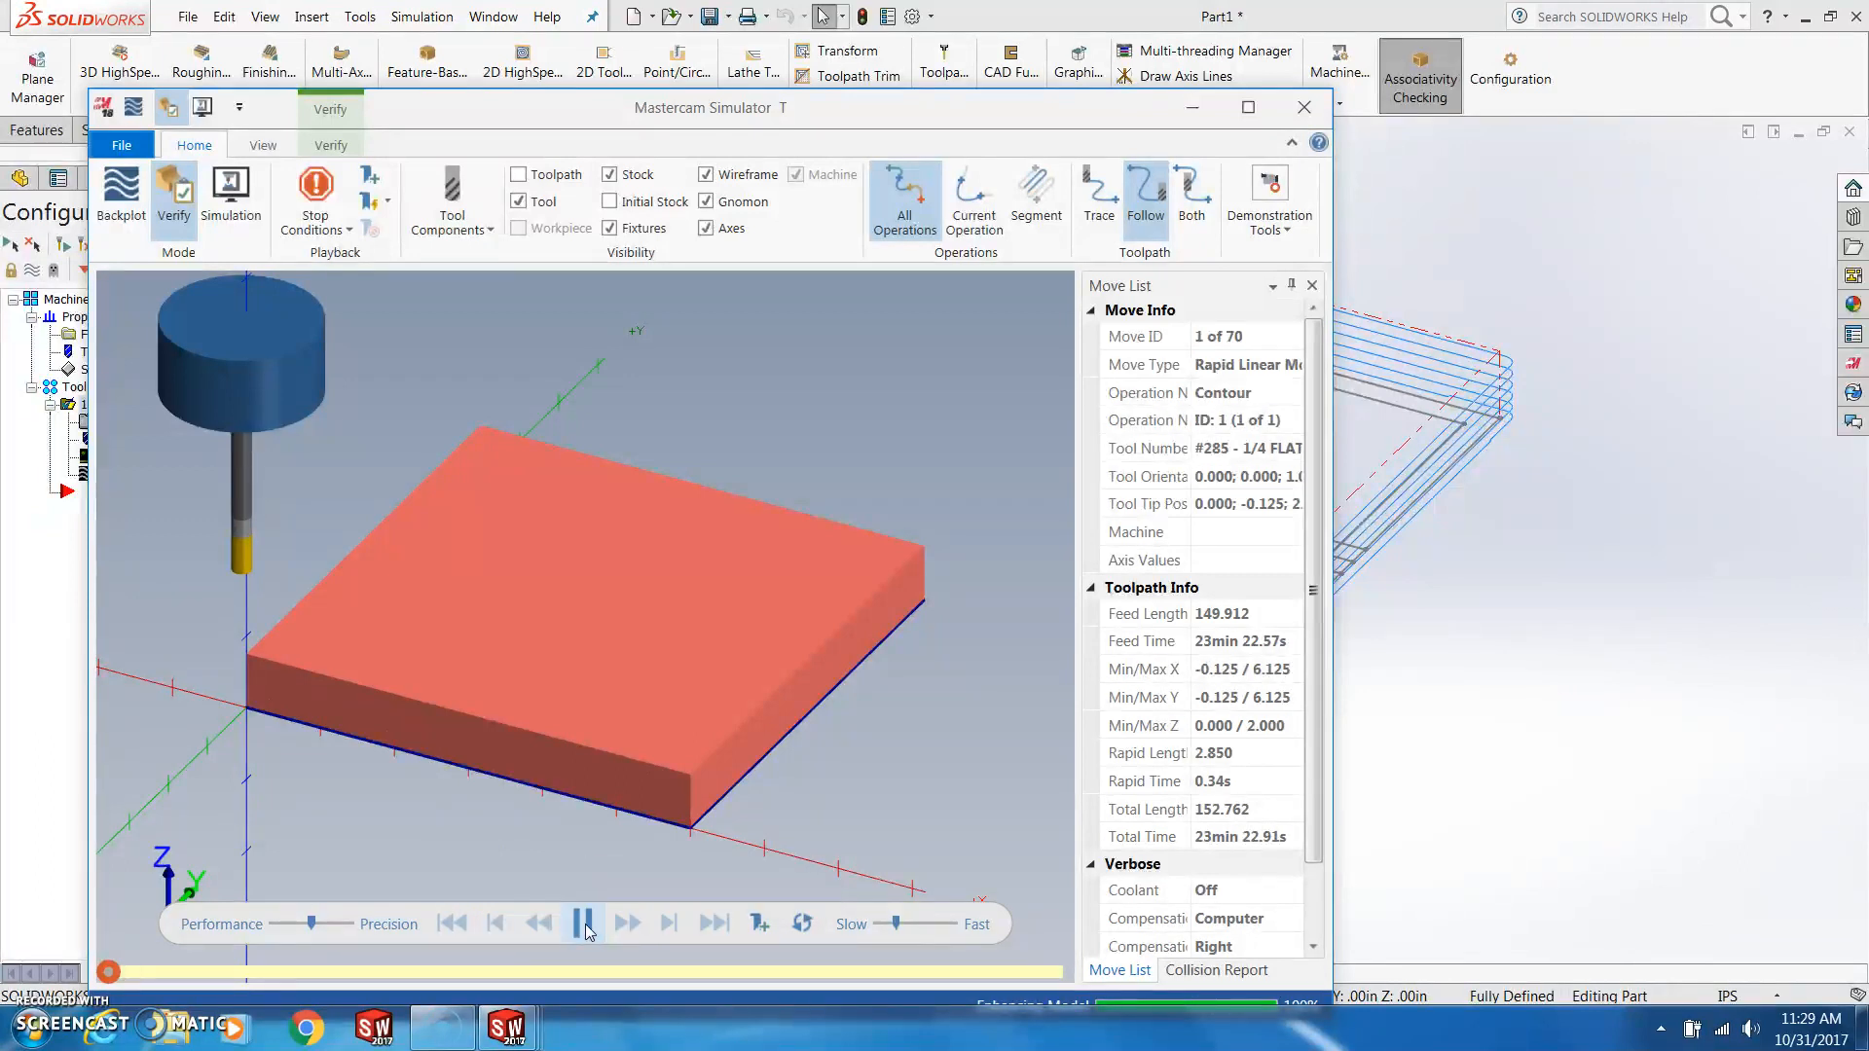